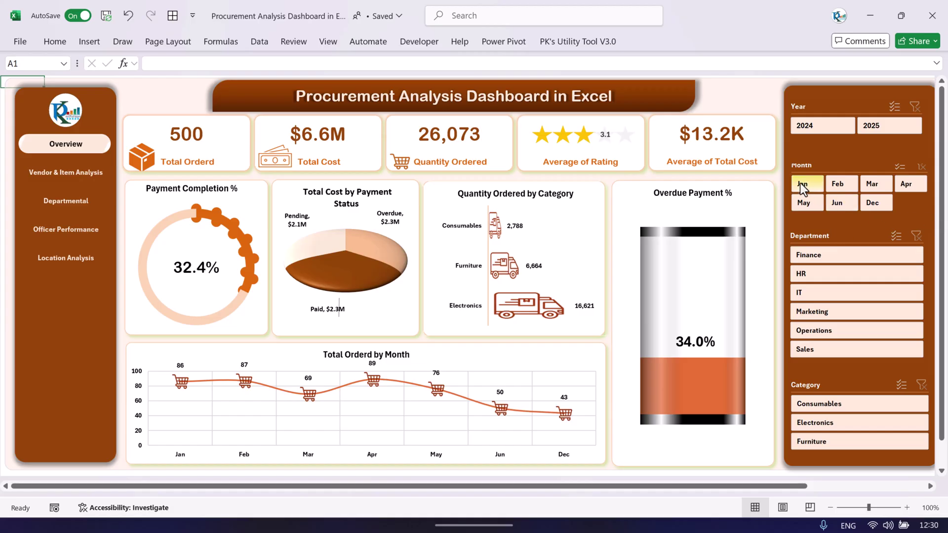
Filter the Overview dashboard by the months Feb, Mar and Dec in turn, and clear the month filter
{"action": "left_click", "coordinate": [839, 187]}
{"action": "left_click", "coordinate": [883, 185]}
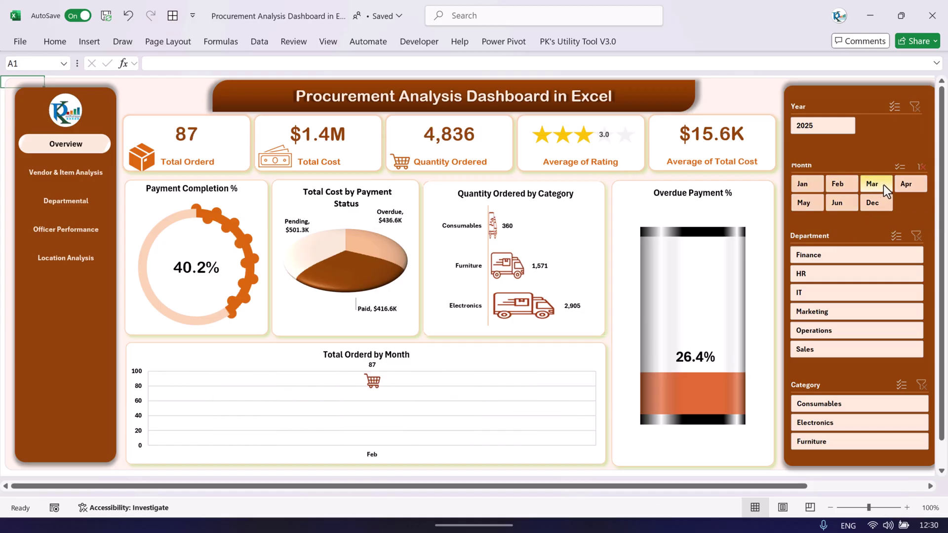
{"action": "left_click", "coordinate": [879, 202]}
{"action": "left_click", "coordinate": [921, 167]}
Filter the Overview dashboard by single departments, including Operations, Marketing and HR, and clear the department filter
{"action": "left_click", "coordinate": [831, 292]}
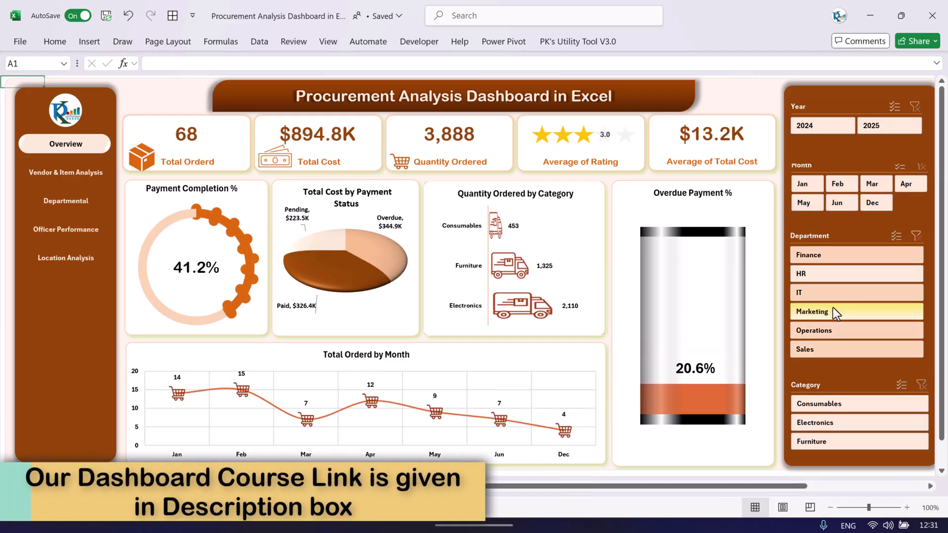
{"action": "left_click", "coordinate": [825, 331]}
{"action": "left_click", "coordinate": [838, 312]}
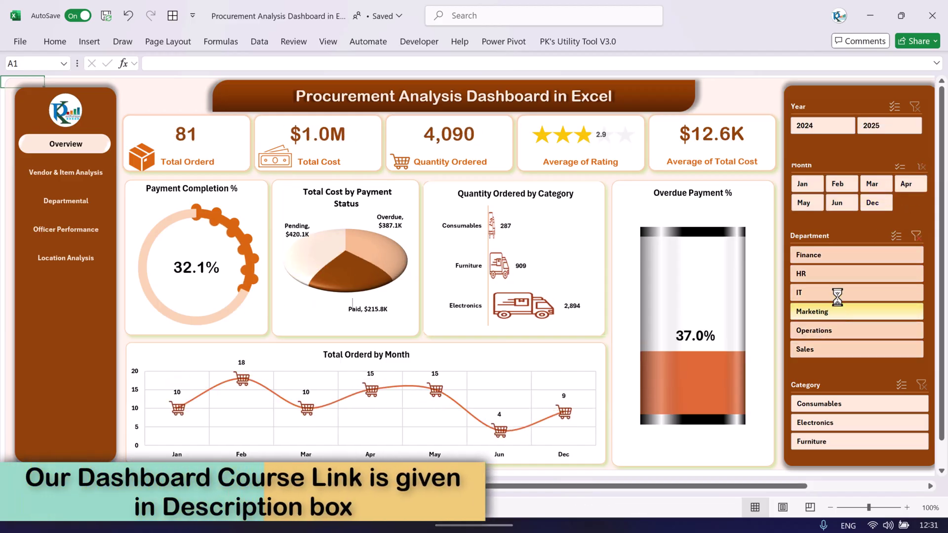
{"action": "left_click", "coordinate": [836, 270]}
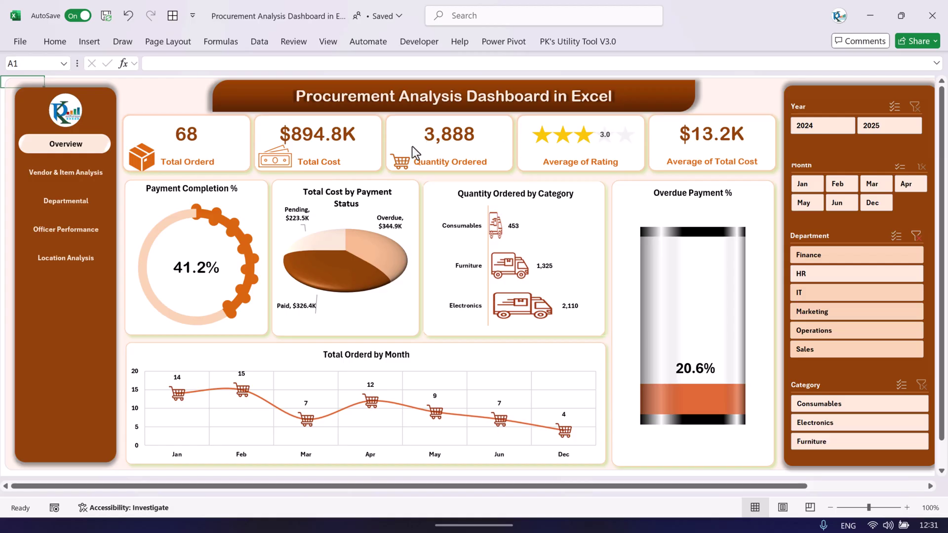
{"action": "left_click", "coordinate": [917, 236]}
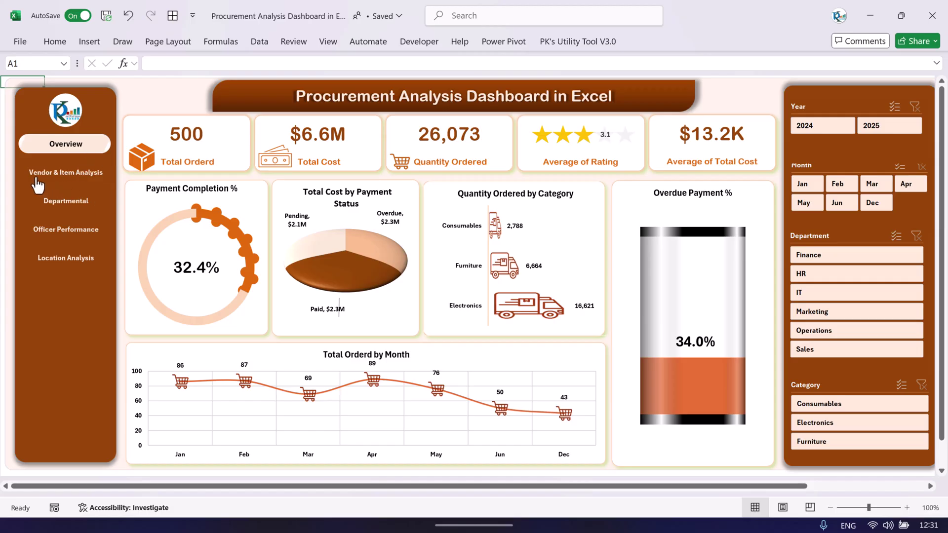
On the Vendor & Item Analysis page, filter the charts by Dec and by May, and clear the month filter
{"action": "left_click", "coordinate": [74, 183]}
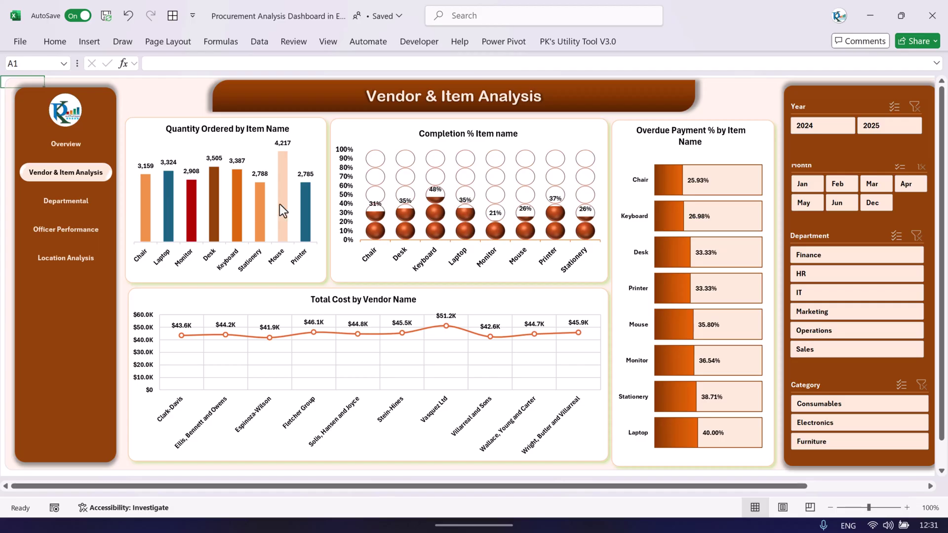
{"action": "left_click", "coordinate": [873, 203]}
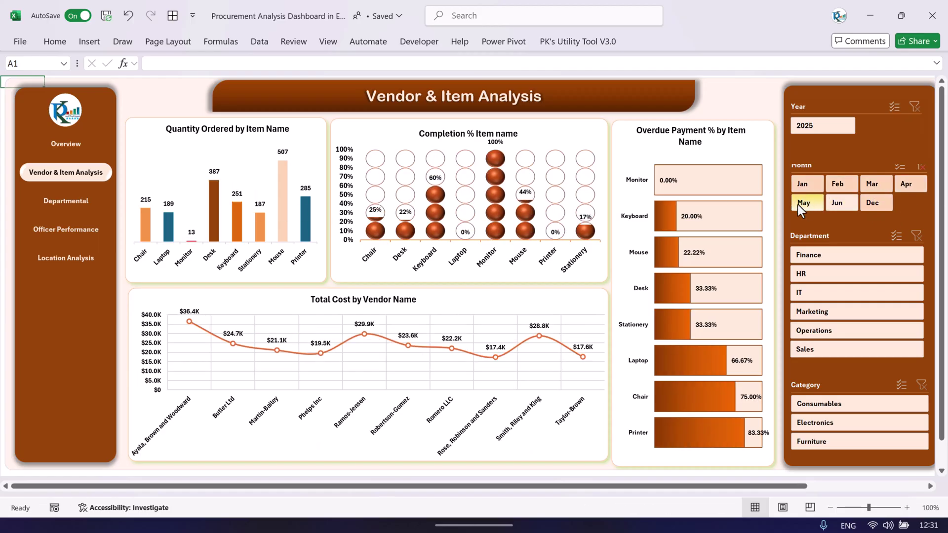
{"action": "left_click", "coordinate": [802, 204]}
{"action": "left_click", "coordinate": [922, 166]}
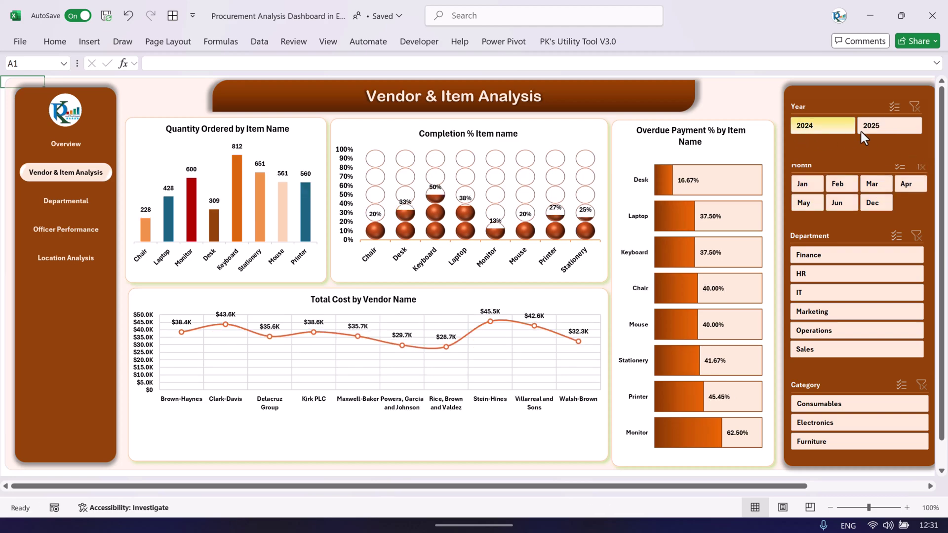
Filter the vendor and item charts by year 2025 and by 2024, and clear the year filter
{"action": "left_click", "coordinate": [879, 126]}
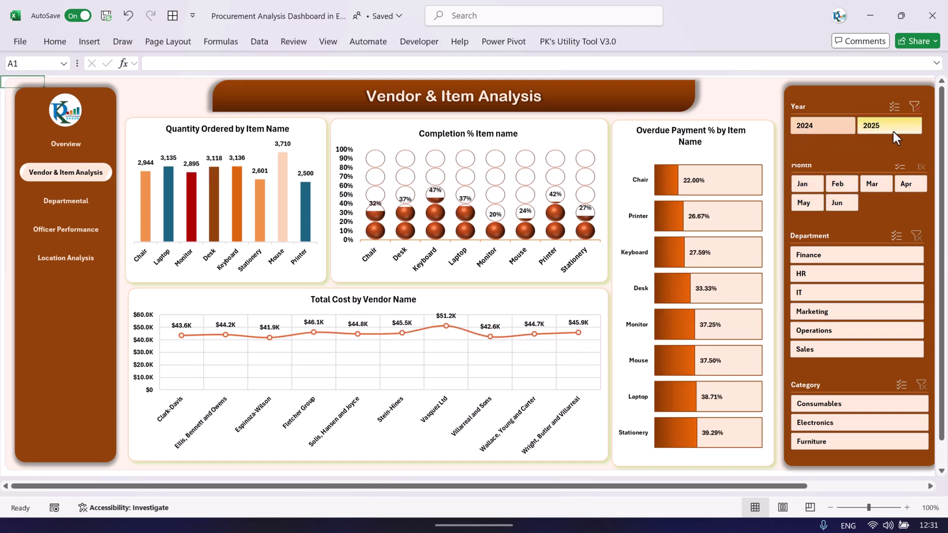
{"action": "left_click", "coordinate": [836, 129]}
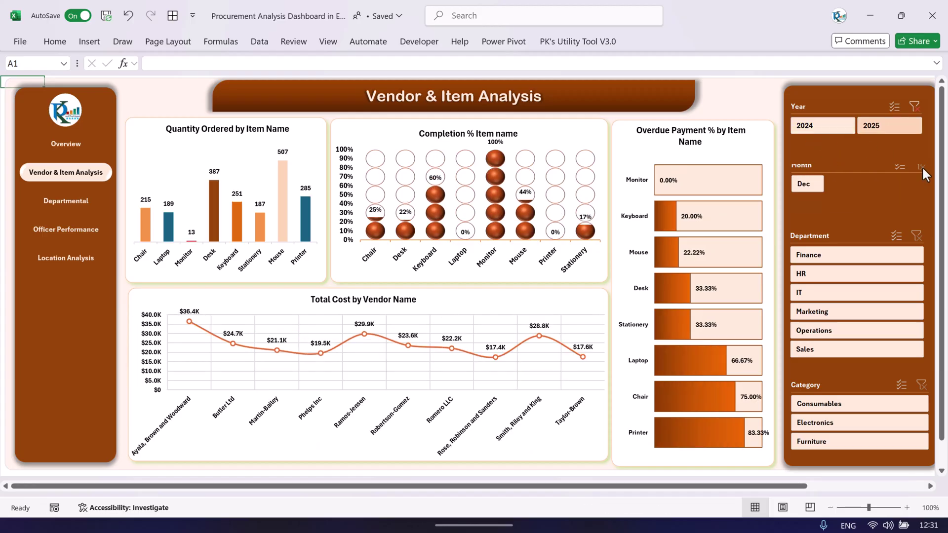
{"action": "left_click", "coordinate": [914, 107]}
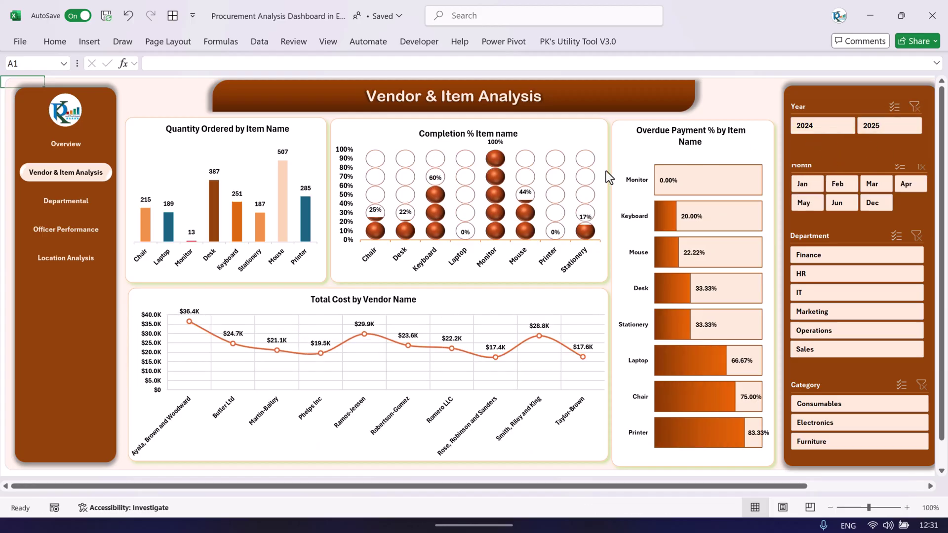
Filter the vendor and item charts by HR, IT and Marketing, and clear the department filter
{"action": "left_click", "coordinate": [857, 274]}
{"action": "left_click", "coordinate": [849, 291], "text": "ctrl"}
{"action": "left_click", "coordinate": [845, 312]}
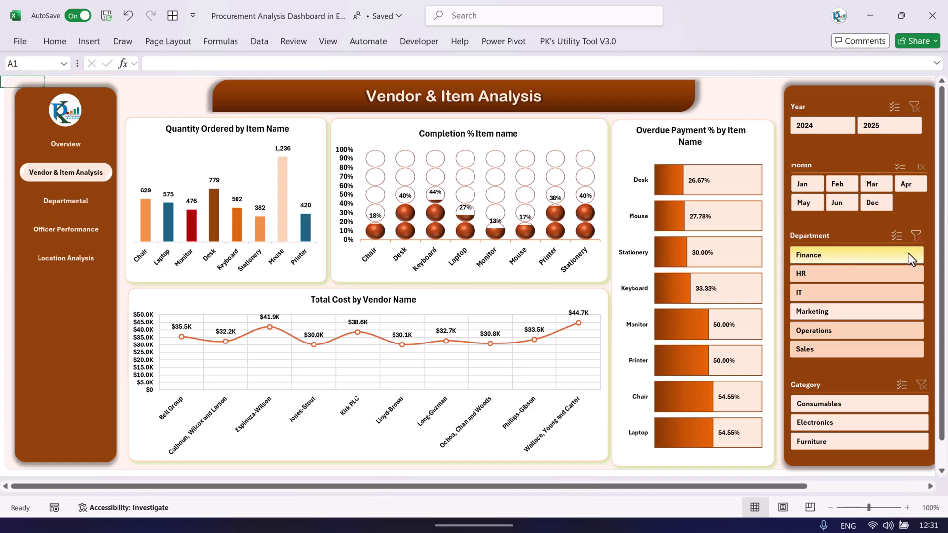
{"action": "left_click", "coordinate": [918, 235]}
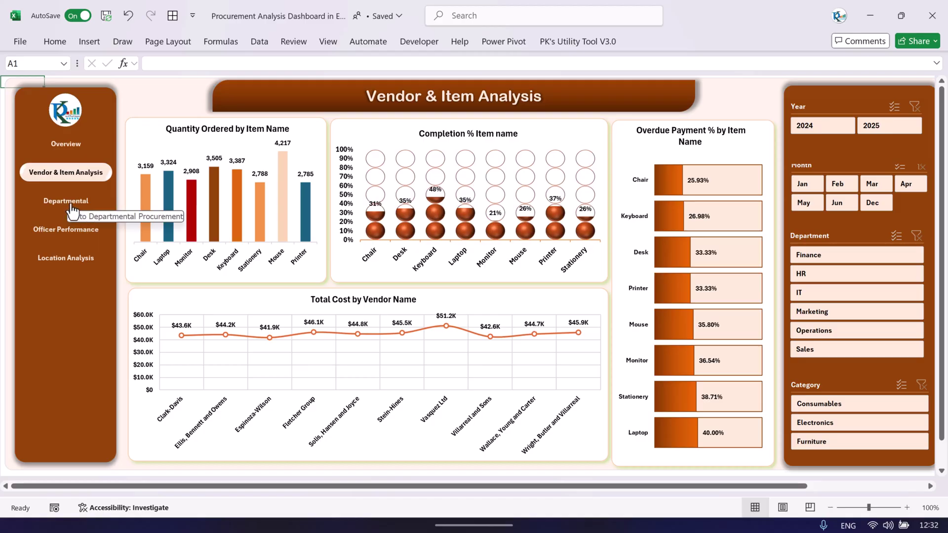
Review the Departmental and Officer Performance pages in turn and go on to the Location Analysis page
{"action": "left_click", "coordinate": [90, 214]}
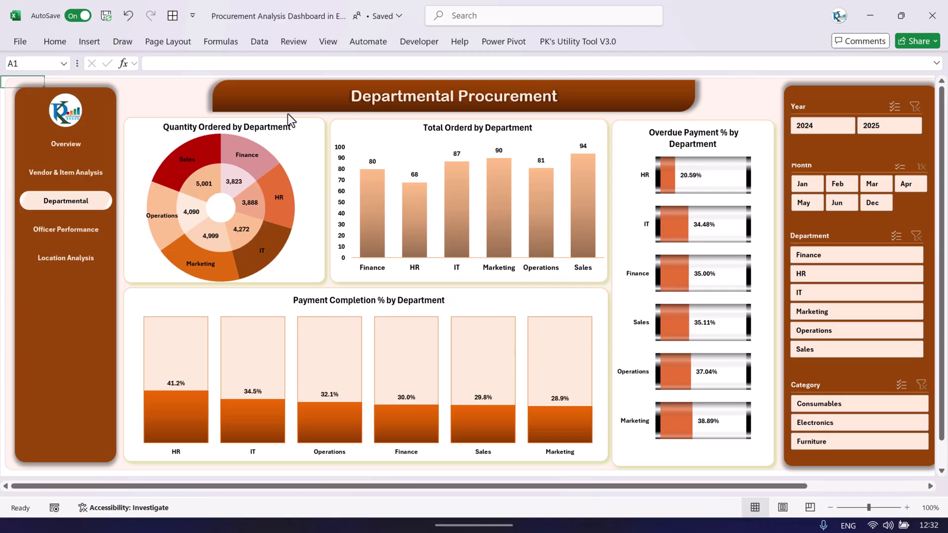
{"action": "left_click", "coordinate": [73, 241]}
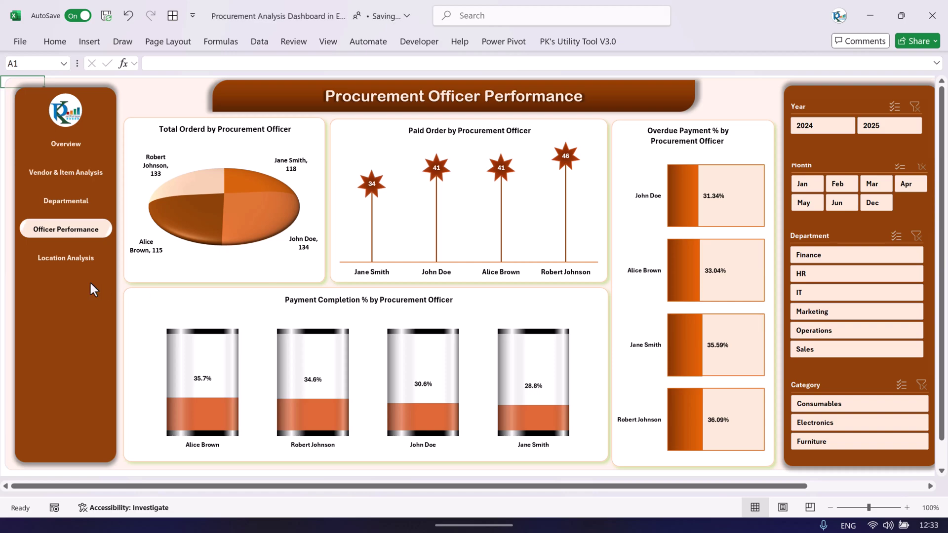
{"action": "left_click", "coordinate": [65, 258]}
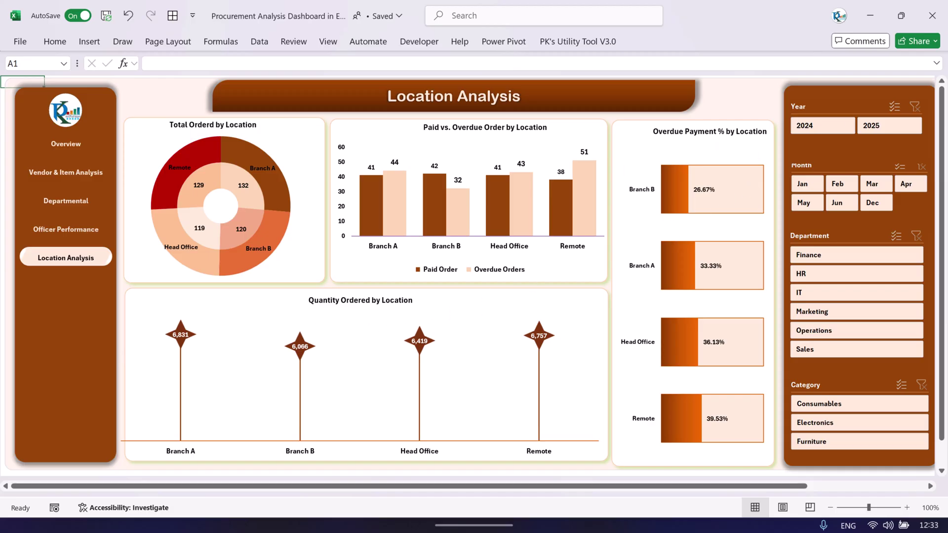
Filter the Location Analysis charts by IT, Marketing and Operations, and clear the department filter
{"action": "left_click", "coordinate": [858, 296]}
{"action": "left_click", "coordinate": [854, 311]}
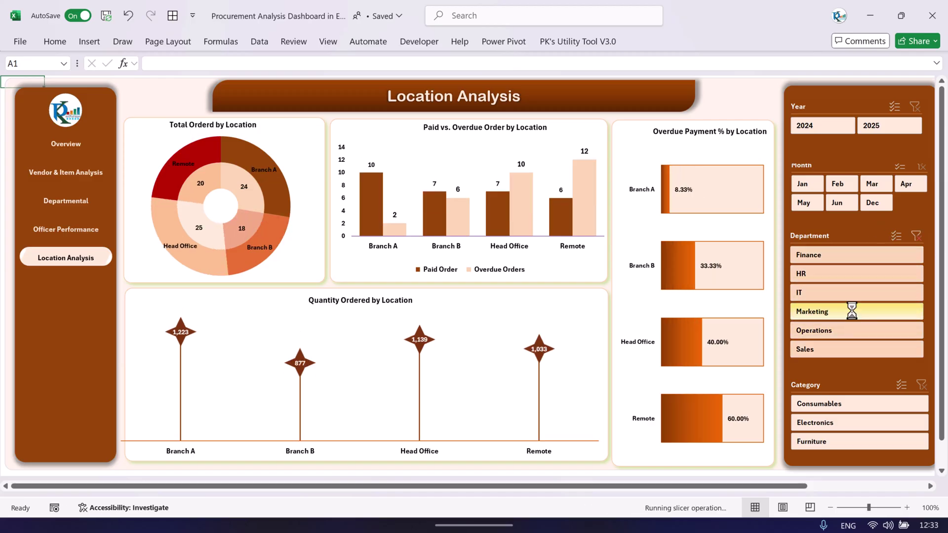
{"action": "left_click", "coordinate": [846, 330]}
{"action": "left_click", "coordinate": [853, 312]}
{"action": "left_click", "coordinate": [918, 237]}
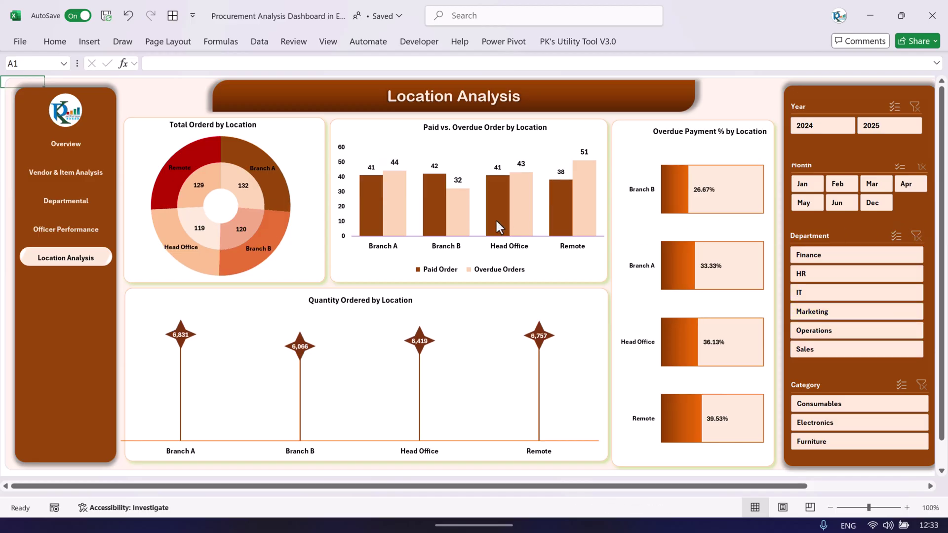
Return to the Overview page and turn on the display of sheet tabs for this workbook in the advanced options
{"action": "left_click", "coordinate": [59, 154]}
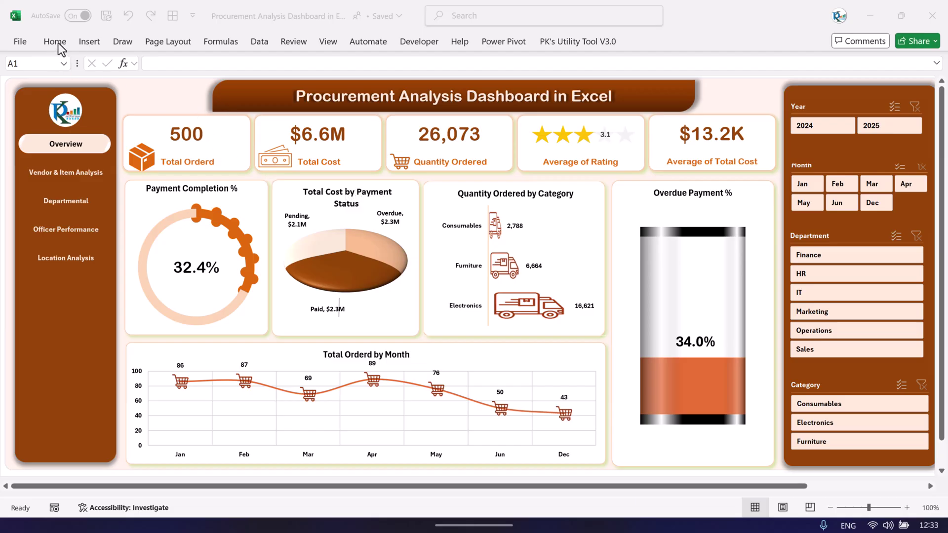
{"action": "left_click", "coordinate": [20, 43]}
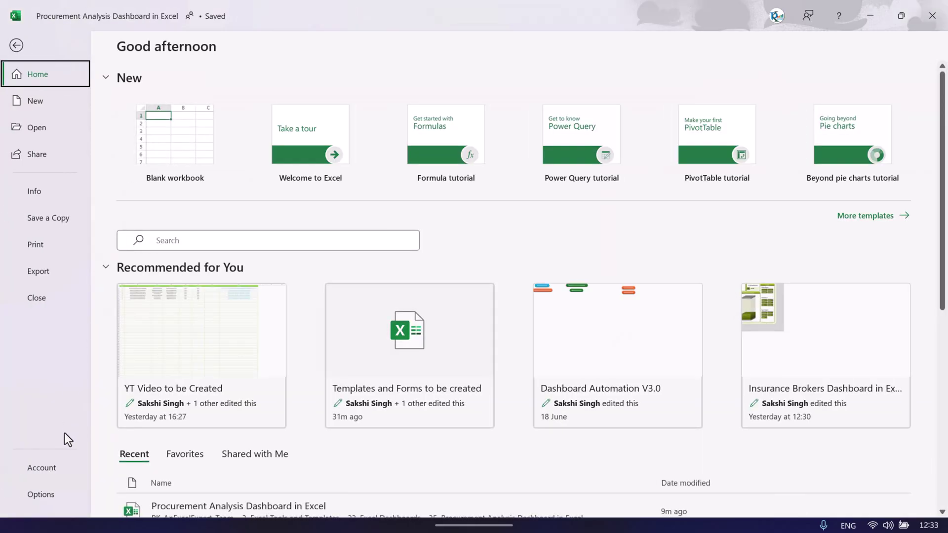
{"action": "left_click", "coordinate": [56, 497]}
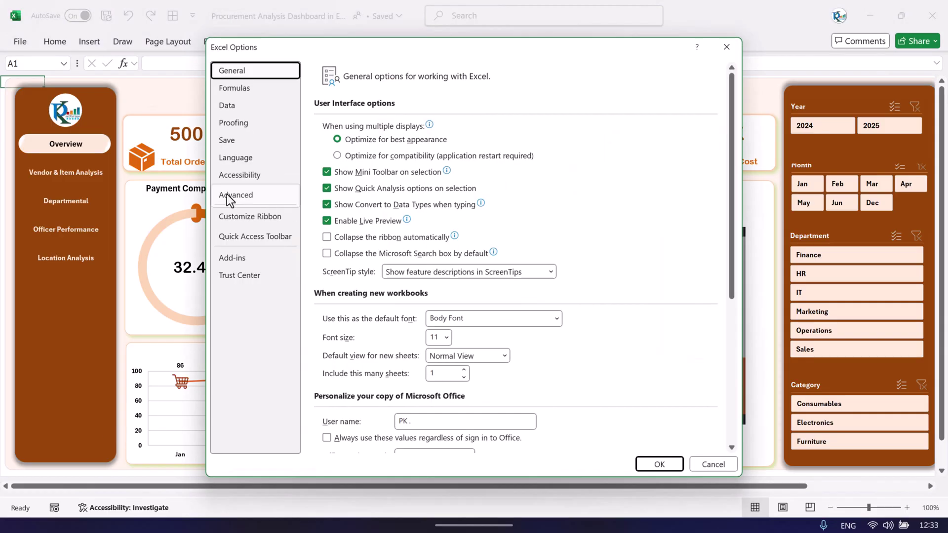
{"action": "left_click", "coordinate": [236, 195]}
{"action": "left_click_drag", "start_coordinate": [734, 117], "coordinate": [712, 258]}
{"action": "scroll", "coordinate": [710, 266], "scroll_direction": "down", "scroll_amount": 5}
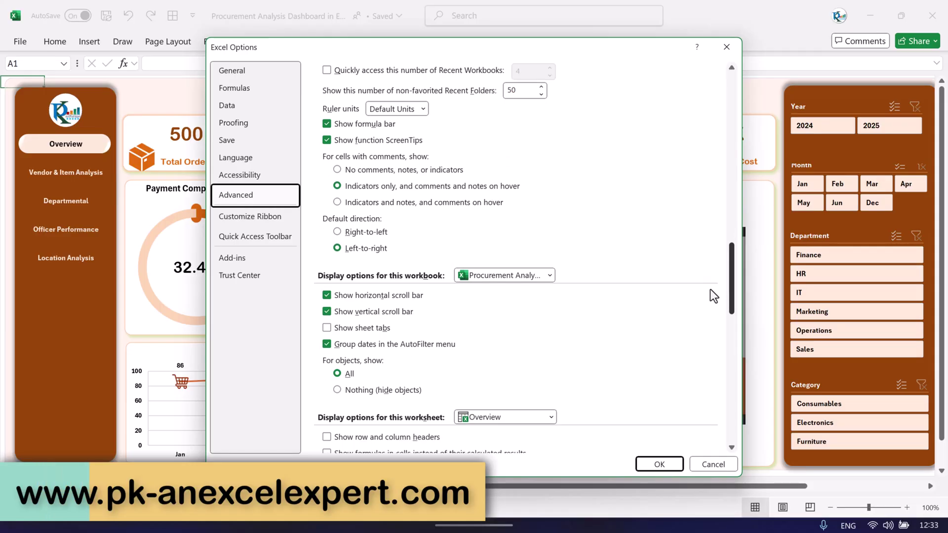
{"action": "left_click", "coordinate": [363, 276]}
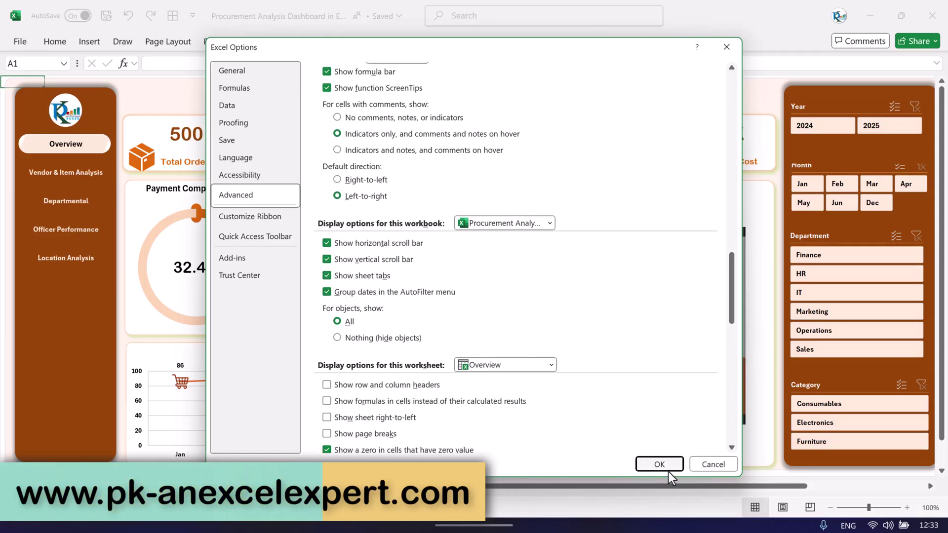
{"action": "left_click", "coordinate": [659, 464]}
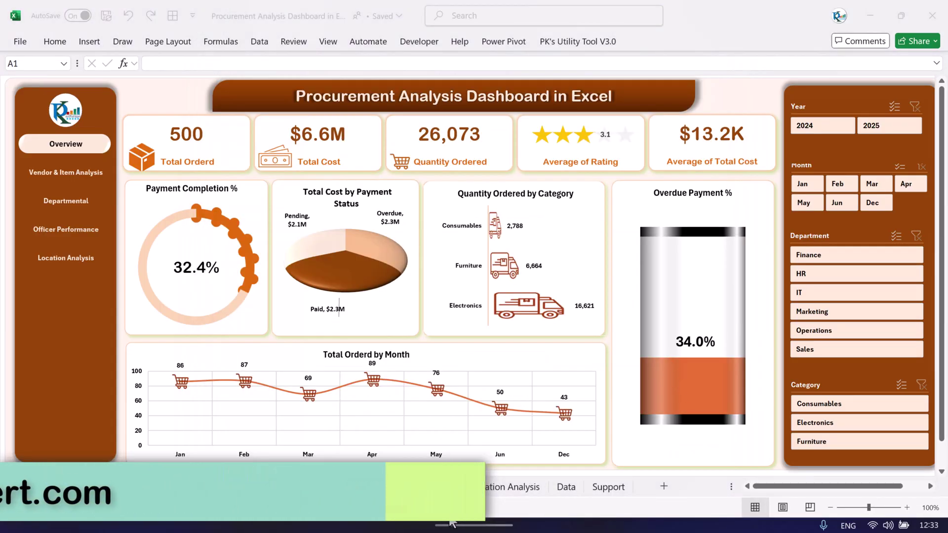
Go through the Vendor & Item, Departmental, Officer Performance and Location sheets and open the Data sheet
{"action": "left_click", "coordinate": [218, 489]}
{"action": "left_click", "coordinate": [300, 489]}
{"action": "left_click", "coordinate": [419, 489]}
{"action": "left_click", "coordinate": [528, 488]}
{"action": "left_click", "coordinate": [567, 488]}
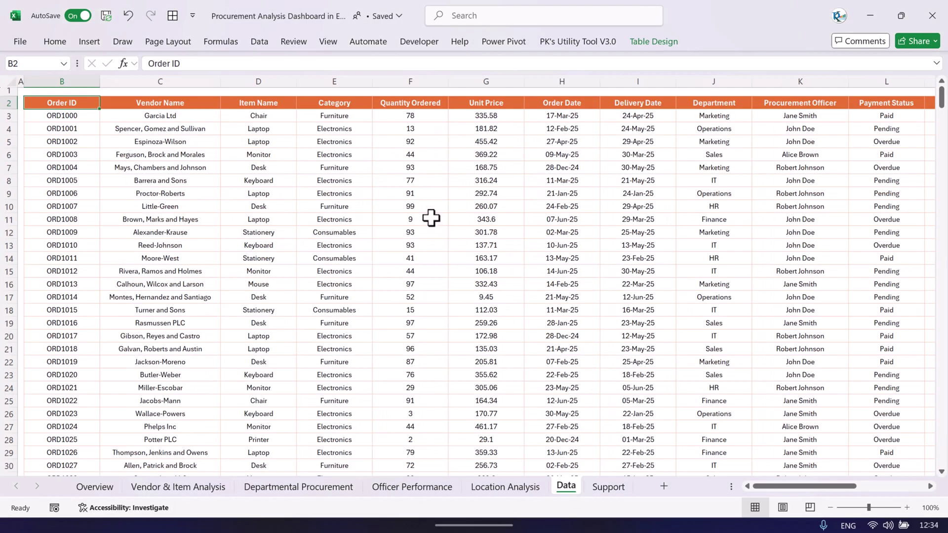
Examine the source data columns from Order ID through Delivery Date by selecting their first records
{"action": "left_click", "coordinate": [74, 117]}
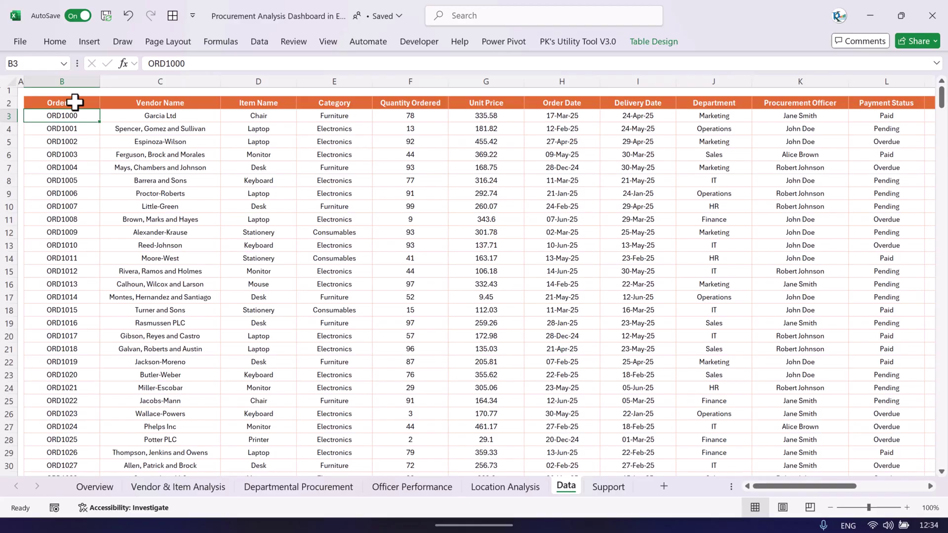
{"action": "left_click_drag", "start_coordinate": [74, 101], "coordinate": [67, 213]}
{"action": "left_click", "coordinate": [75, 118]}
{"action": "left_click_drag", "start_coordinate": [158, 116], "coordinate": [166, 174]}
{"action": "left_click_drag", "start_coordinate": [272, 117], "coordinate": [267, 168]}
{"action": "left_click_drag", "start_coordinate": [344, 117], "coordinate": [345, 194]}
{"action": "left_click_drag", "start_coordinate": [429, 115], "coordinate": [425, 182]}
{"action": "left_click_drag", "start_coordinate": [507, 118], "coordinate": [500, 157]}
{"action": "left_click_drag", "start_coordinate": [575, 116], "coordinate": [580, 161]}
{"action": "left_click_drag", "start_coordinate": [652, 115], "coordinate": [659, 191]}
Examine the Department, Procurement Officer, Payment Status, Rating, Location and Total Cost columns by selecting their first records
{"action": "left_click_drag", "start_coordinate": [809, 486], "coordinate": [857, 486]}
{"action": "left_click_drag", "start_coordinate": [356, 115], "coordinate": [346, 181]}
{"action": "left_click_drag", "start_coordinate": [461, 116], "coordinate": [449, 186]}
{"action": "left_click_drag", "start_coordinate": [514, 116], "coordinate": [522, 194]}
{"action": "left_click_drag", "start_coordinate": [611, 118], "coordinate": [611, 175]}
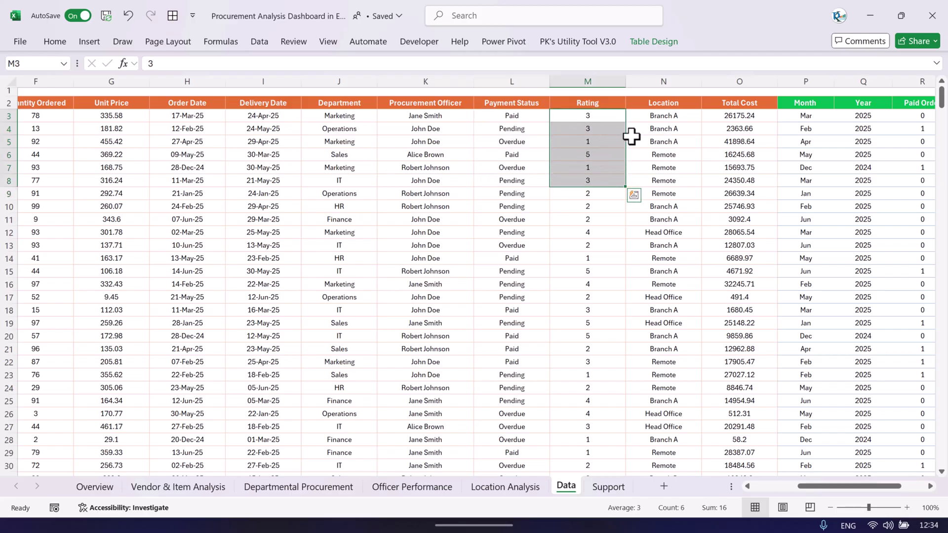
{"action": "left_click_drag", "start_coordinate": [682, 114], "coordinate": [674, 218]}
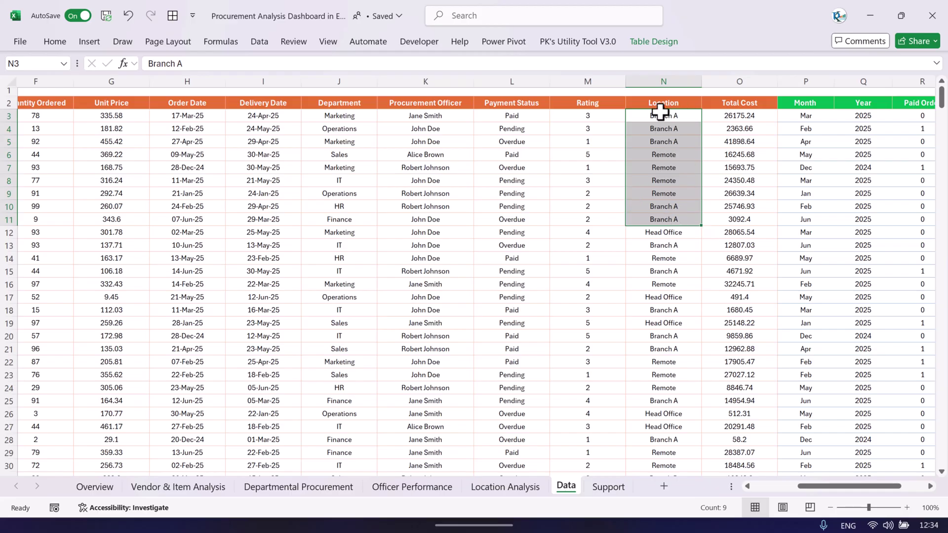
{"action": "left_click_drag", "start_coordinate": [755, 117], "coordinate": [749, 170]}
Inspect the first-row formulas of the green calculated columns Month, Year, Paid Order, Overdue Orders and Total Orderd
{"action": "left_click_drag", "start_coordinate": [861, 490], "coordinate": [904, 493]}
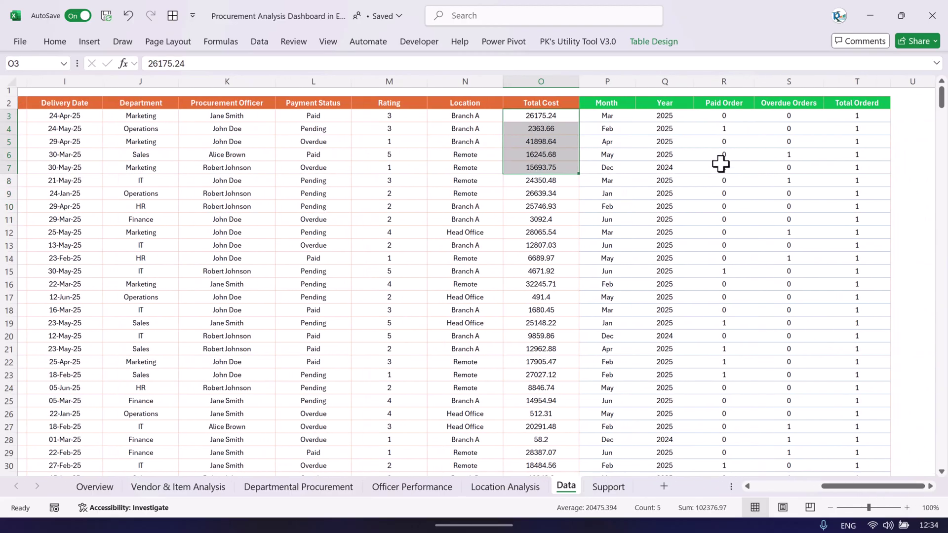
{"action": "left_click", "coordinate": [619, 116]}
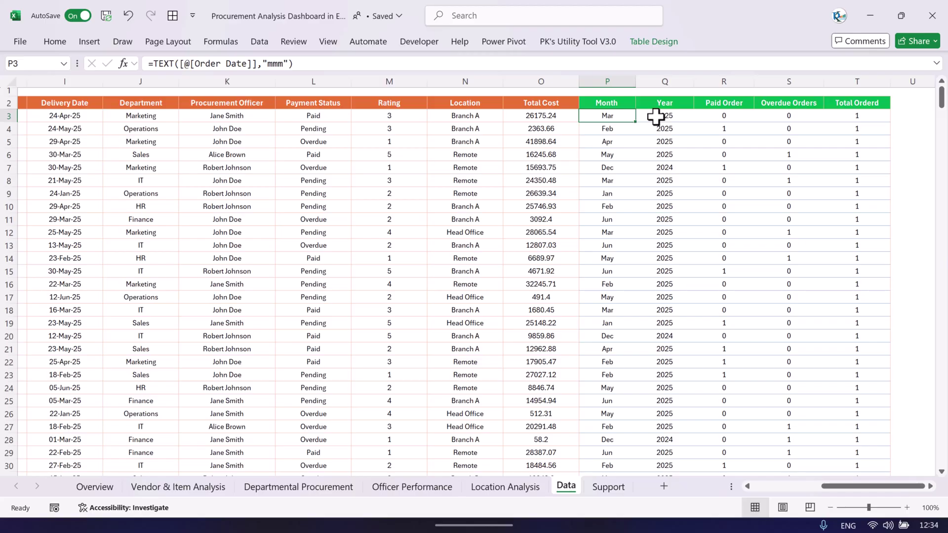
{"action": "left_click", "coordinate": [679, 119]}
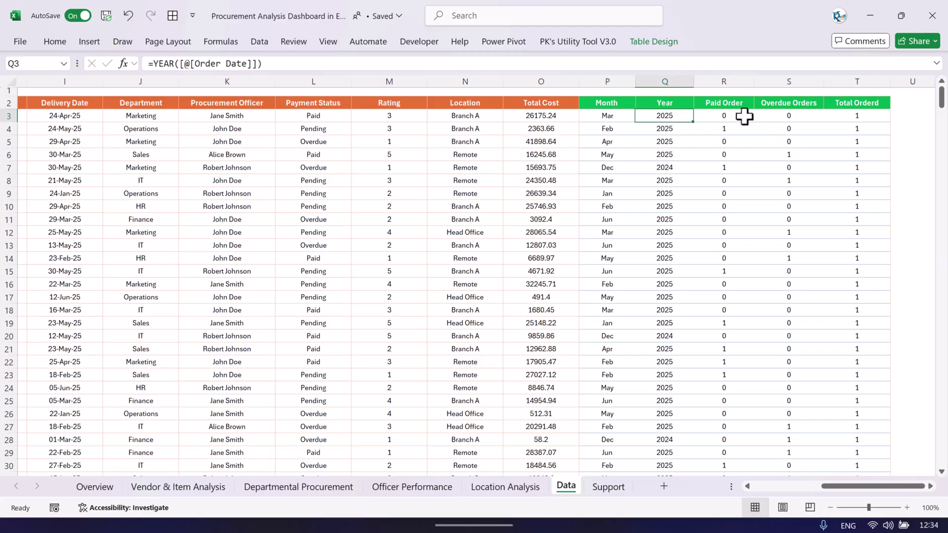
{"action": "left_click", "coordinate": [736, 115]}
{"action": "left_click", "coordinate": [816, 120]}
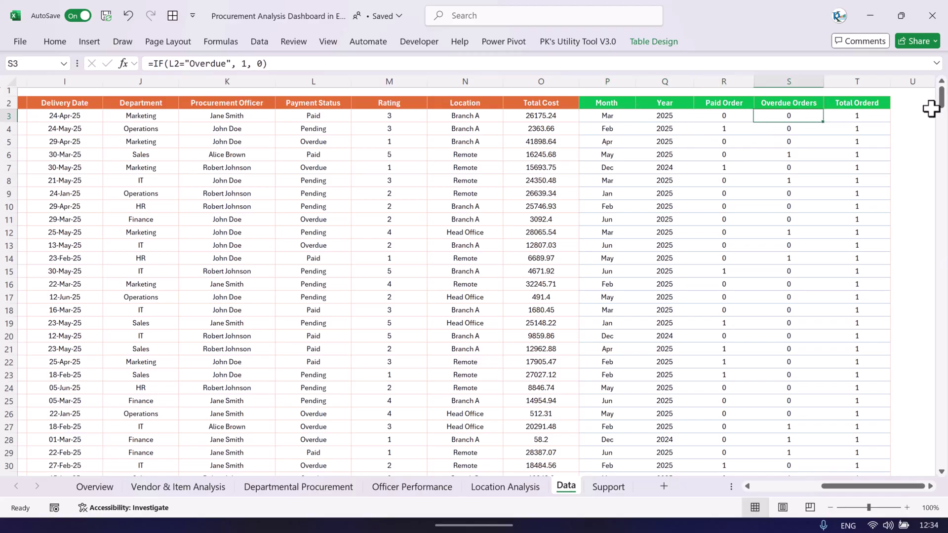
{"action": "left_click", "coordinate": [862, 116]}
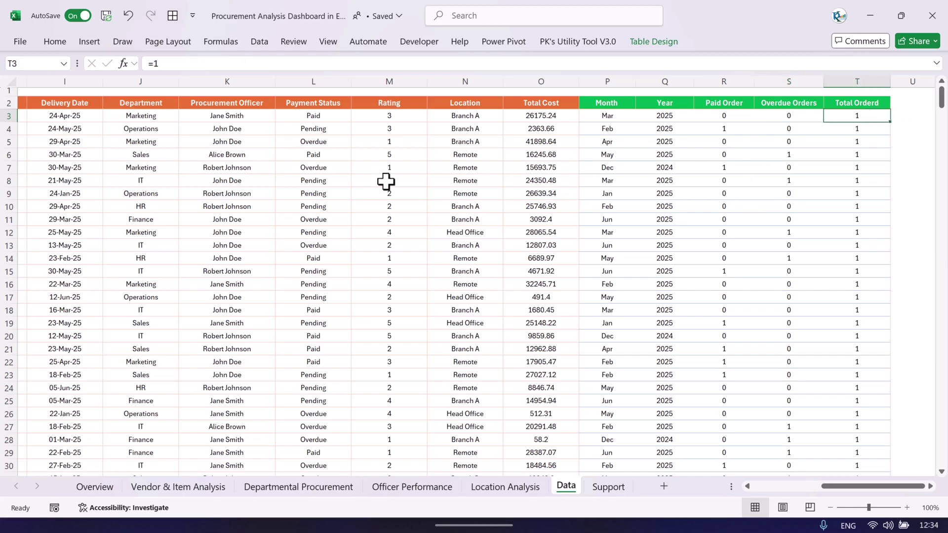
Locate the Refresh All command for the workbook's data and highlight the first twelve records from Order ID through Department
{"action": "left_click_drag", "start_coordinate": [849, 486], "coordinate": [758, 489]}
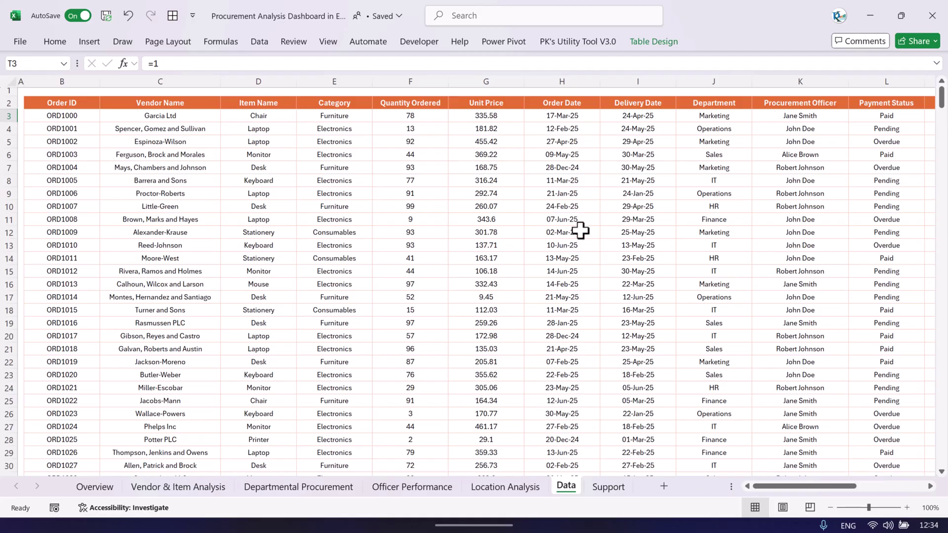
{"action": "left_click", "coordinate": [316, 181]}
{"action": "left_click", "coordinate": [259, 41]}
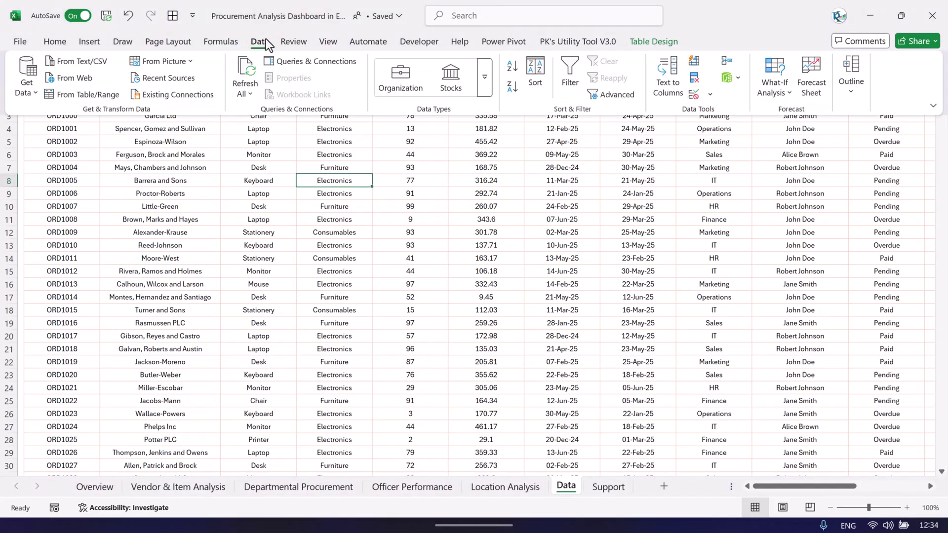
{"action": "left_click", "coordinate": [249, 94]}
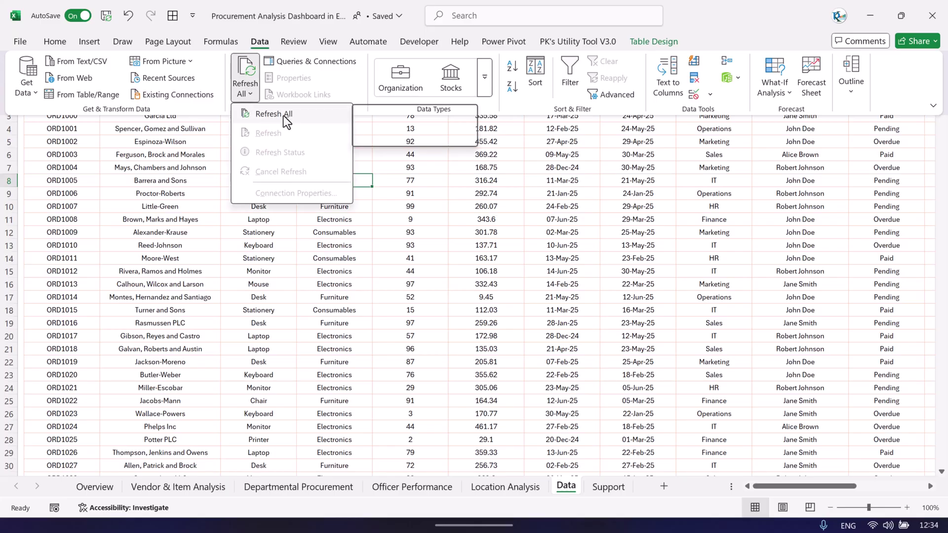
{"action": "key", "text": "Escape"}
{"action": "key", "text": "Escape"}
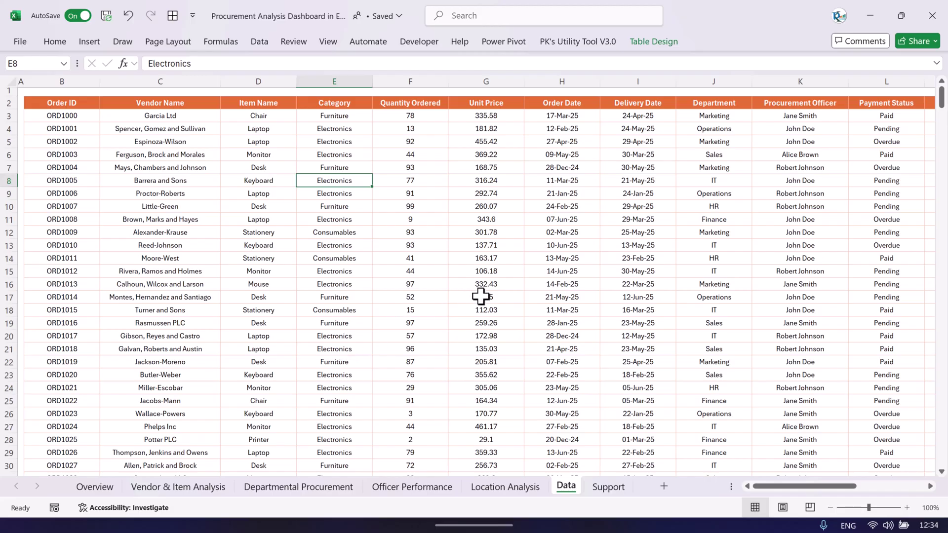
{"action": "left_click_drag", "start_coordinate": [63, 117], "coordinate": [692, 264]}
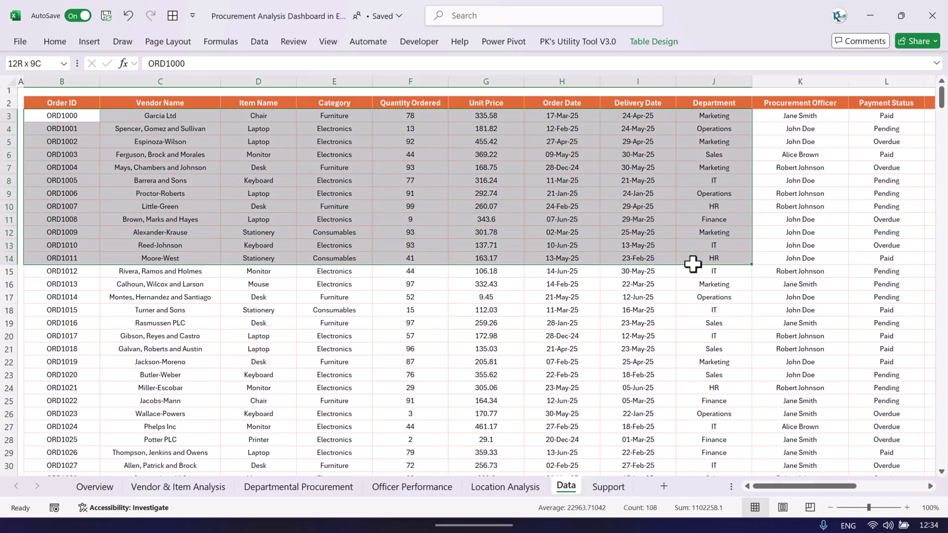
{"action": "left_click", "coordinate": [553, 182]}
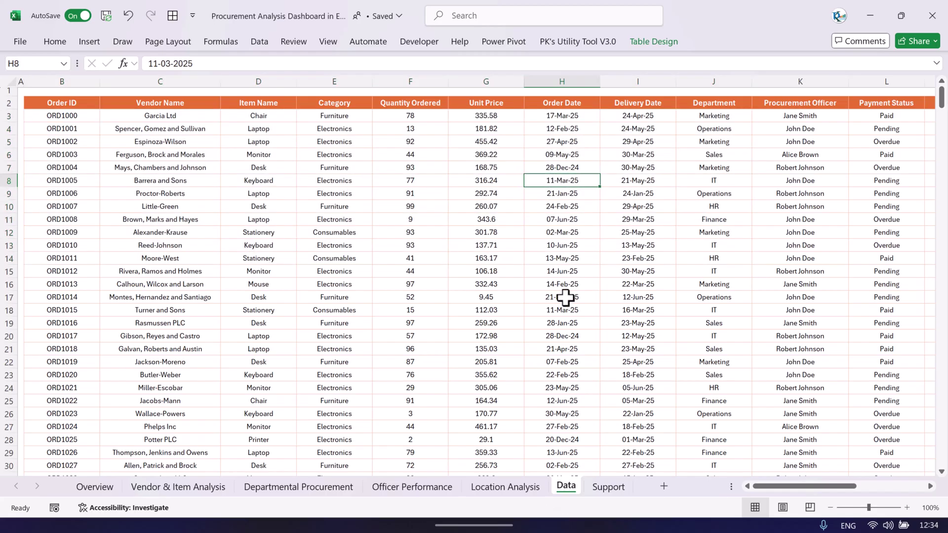
Open the Support sheet and highlight its pivot tables from Total Orderd through Average of Total Cost
{"action": "left_click", "coordinate": [607, 488]}
{"action": "left_click", "coordinate": [148, 156]}
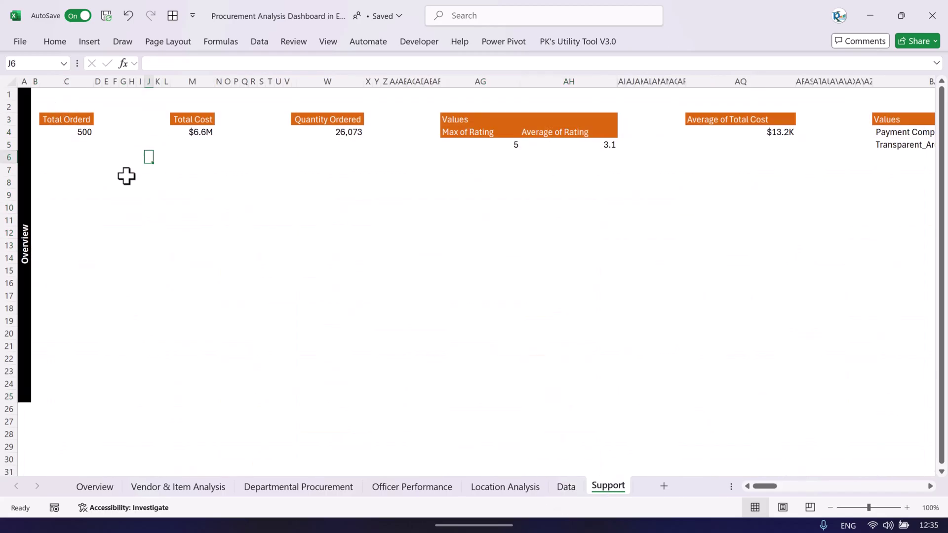
{"action": "left_click_drag", "start_coordinate": [58, 123], "coordinate": [825, 145]}
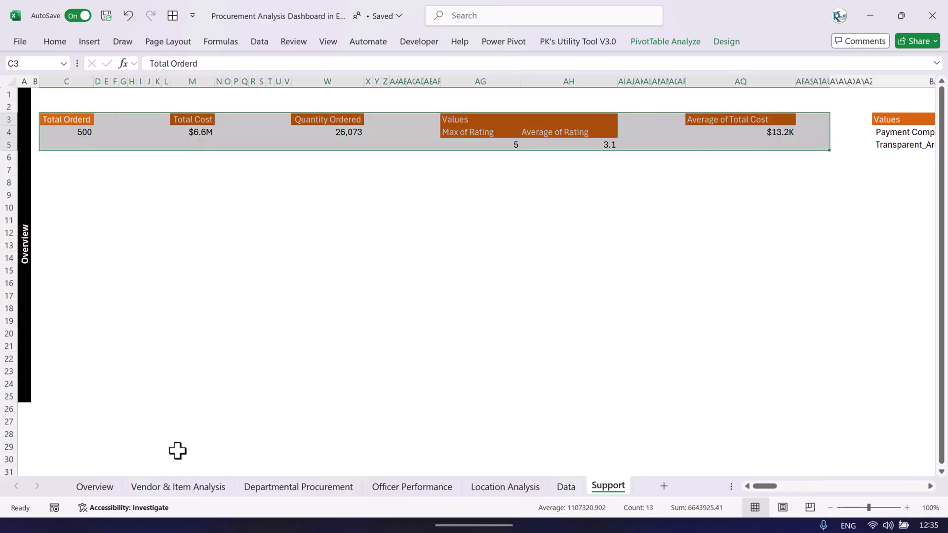
Look through the Overview, Departmental Procurement and Vendor & Item Analysis sheets and return to the Support sheet
{"action": "left_click", "coordinate": [97, 490]}
{"action": "left_click", "coordinate": [168, 490]}
{"action": "left_click", "coordinate": [305, 492]}
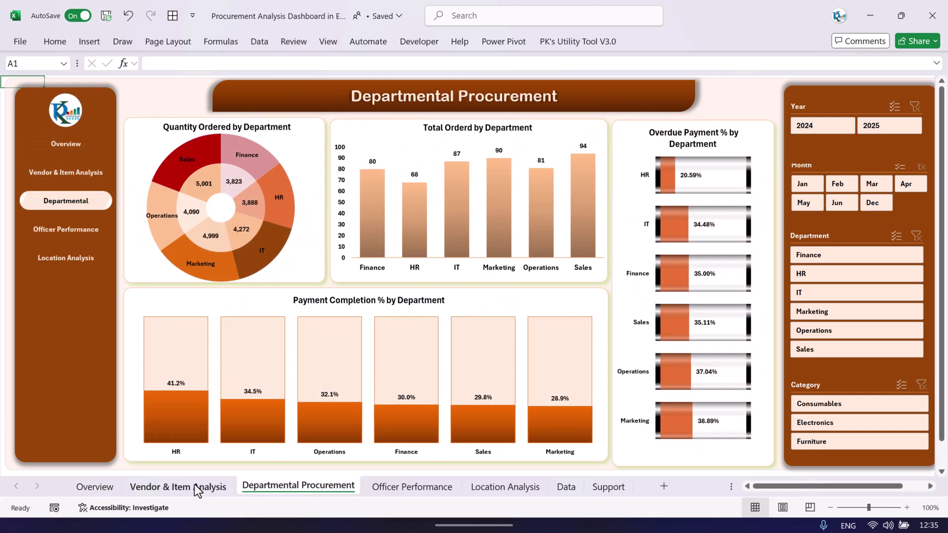
{"action": "left_click", "coordinate": [177, 487]}
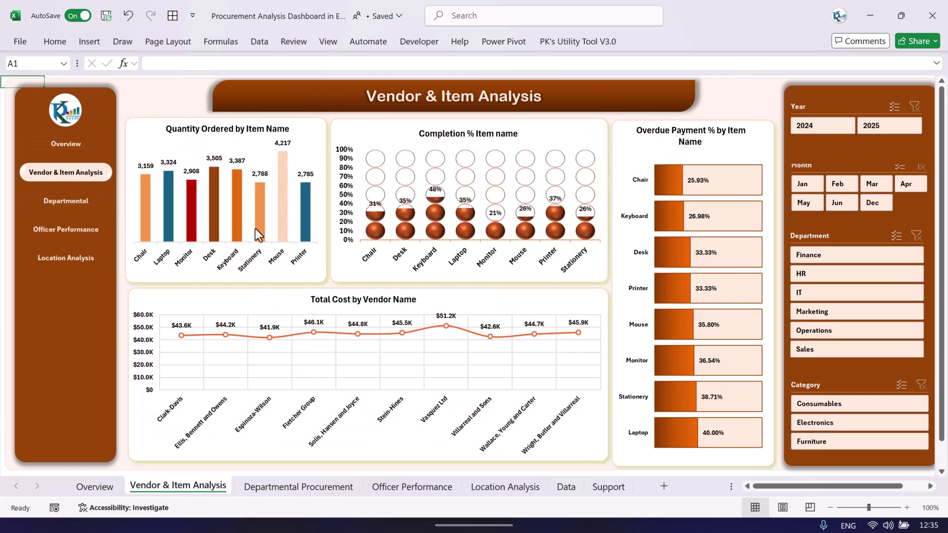
{"action": "left_click", "coordinate": [623, 482]}
{"action": "left_click", "coordinate": [419, 233]}
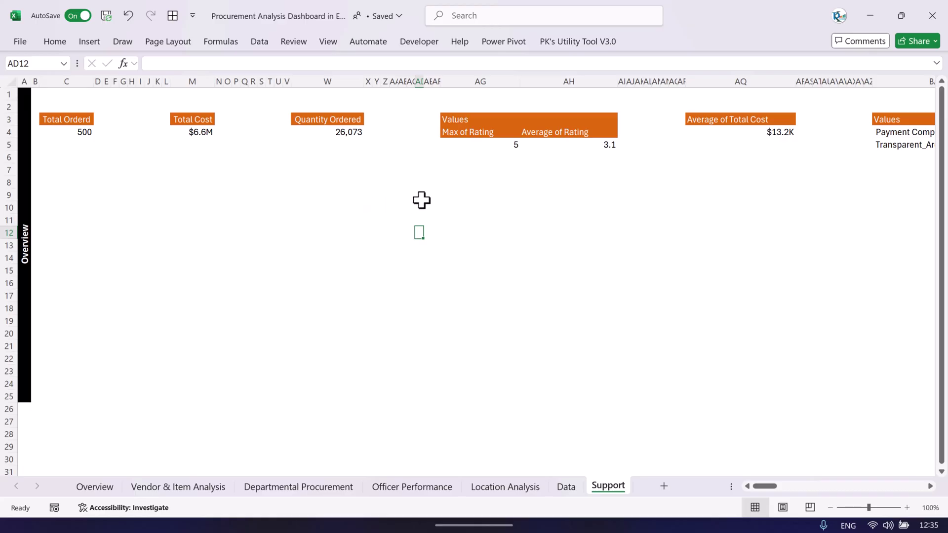
Examine the Overview and Vendor & Item Analysis sections of the Support sheet by highlighting their labels and pivot tables
{"action": "left_click", "coordinate": [22, 95]}
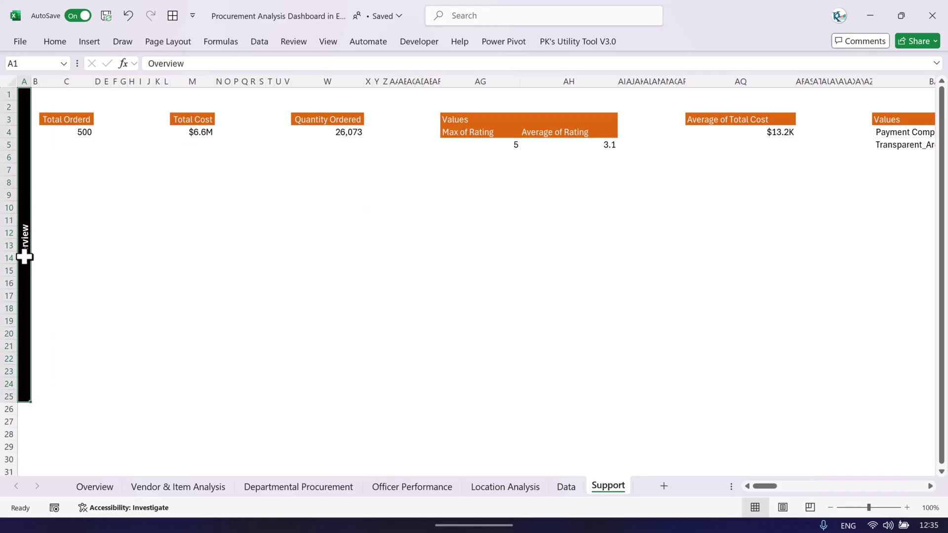
{"action": "left_click_drag", "start_coordinate": [76, 123], "coordinate": [830, 138]}
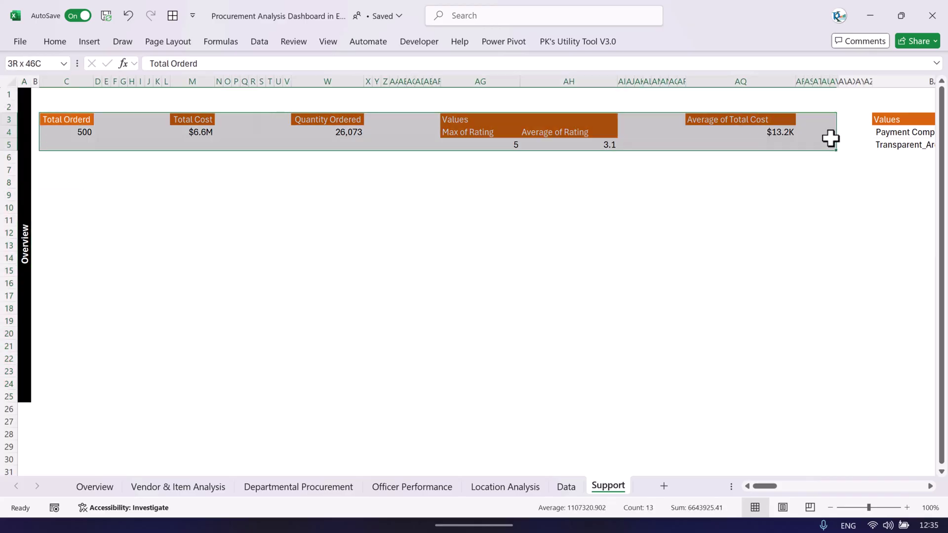
{"action": "left_click_drag", "start_coordinate": [769, 487], "coordinate": [817, 490]}
{"action": "left_click", "coordinate": [339, 253]}
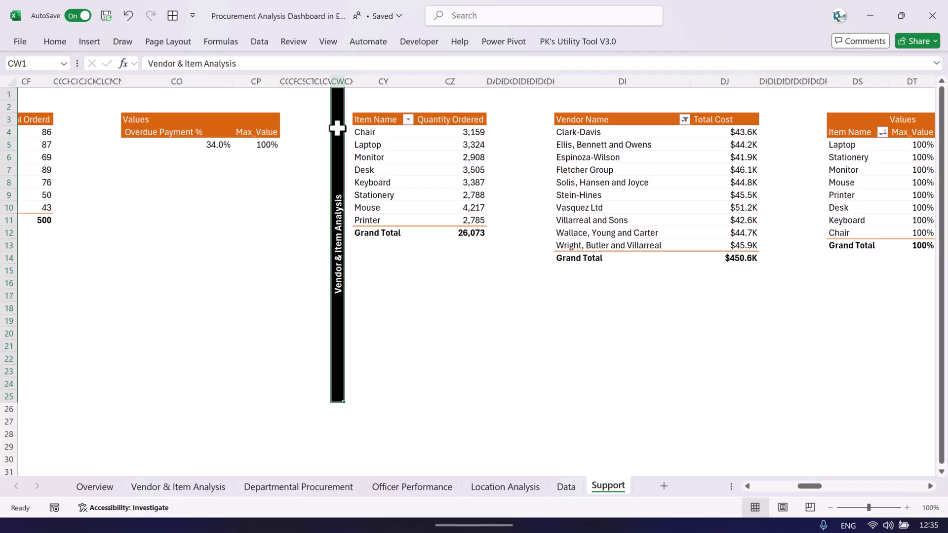
{"action": "left_click_drag", "start_coordinate": [382, 173], "coordinate": [928, 169]}
Examine the Departmental Procurement pivot tables on the Support sheet by highlighting rows across them
{"action": "left_click_drag", "start_coordinate": [810, 487], "coordinate": [839, 489]}
{"action": "left_click", "coordinate": [591, 192]}
{"action": "left_click_drag", "start_coordinate": [591, 189], "coordinate": [840, 183]}
{"action": "scroll", "coordinate": [839, 183], "scroll_direction": "right", "scroll_amount": 3}
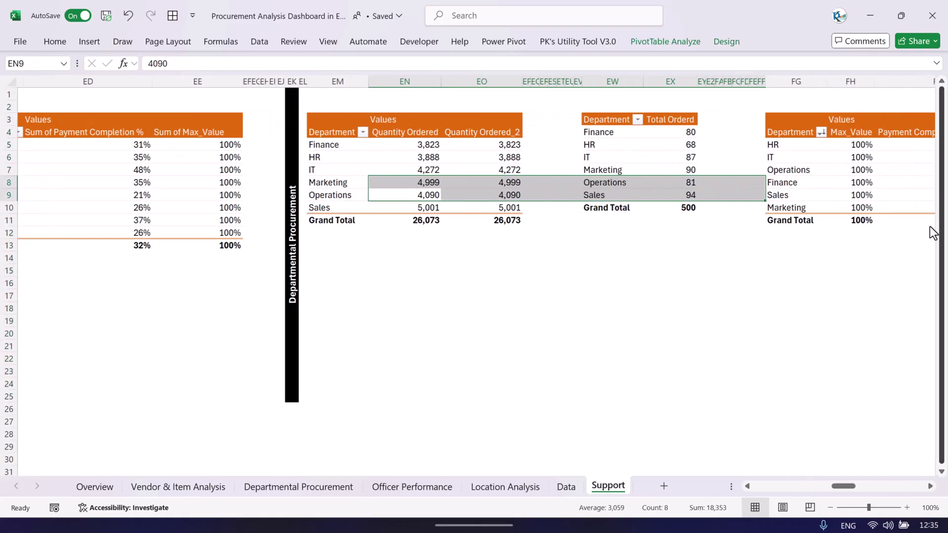
Examine the remaining Support pivot tables through the Location Analysis section and return to the sheet's first columns
{"action": "left_click_drag", "start_coordinate": [840, 487], "coordinate": [876, 489]}
{"action": "left_click", "coordinate": [164, 237]}
{"action": "left_click_drag", "start_coordinate": [316, 157], "coordinate": [879, 157]}
{"action": "left_click_drag", "start_coordinate": [875, 488], "coordinate": [910, 489]}
{"action": "left_click", "coordinate": [292, 161]}
{"action": "left_click_drag", "start_coordinate": [293, 166], "coordinate": [789, 172]}
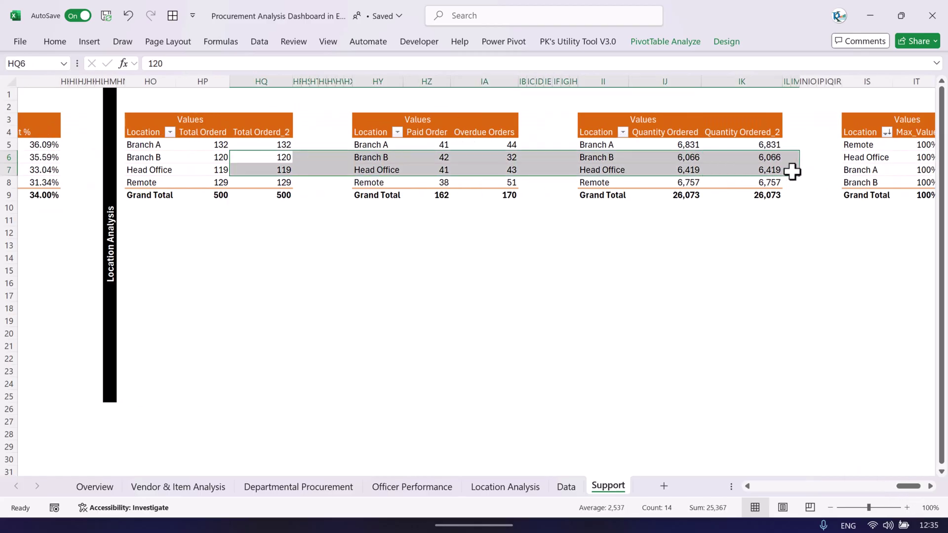
{"action": "left_click_drag", "start_coordinate": [912, 488], "coordinate": [716, 499]}
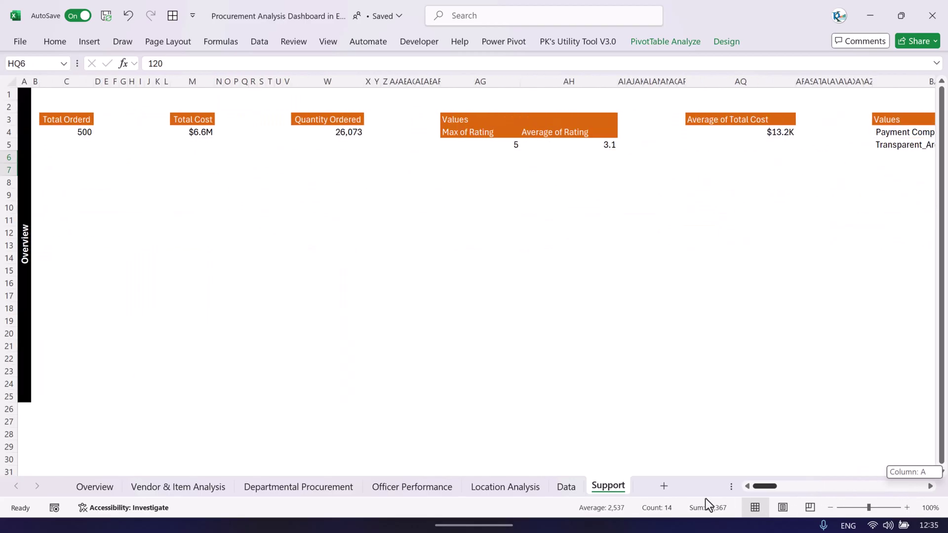
Go to the Overview sheet and unprotect it
{"action": "left_click", "coordinate": [98, 488]}
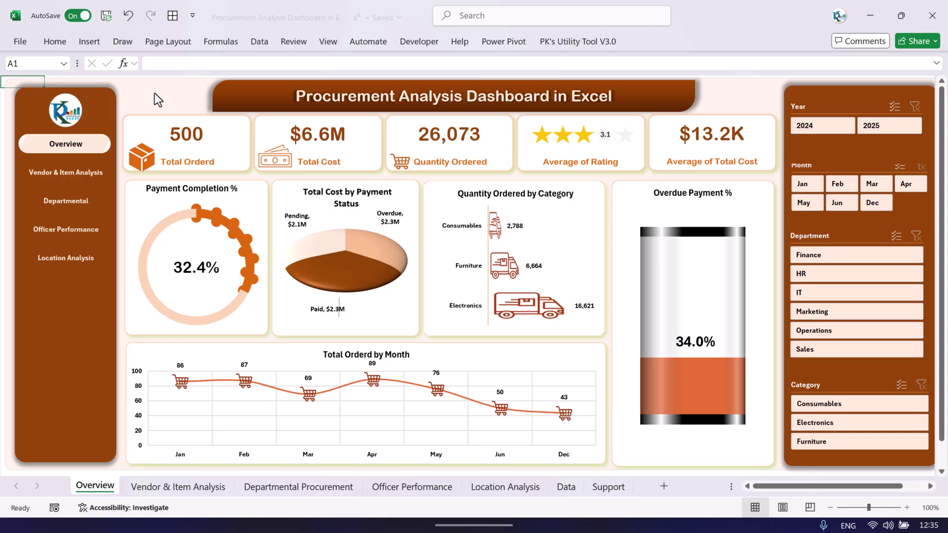
{"action": "key", "text": "alt"}
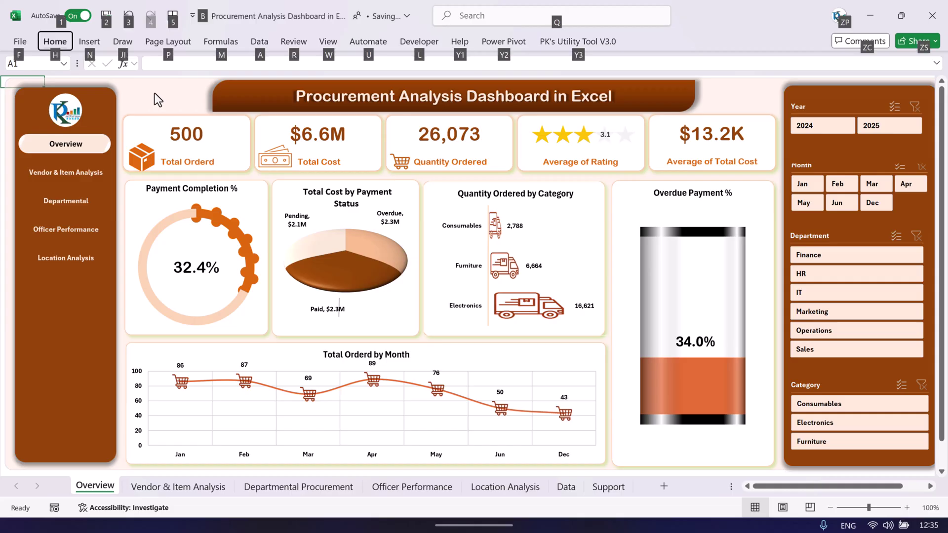
{"action": "key", "text": "alt"}
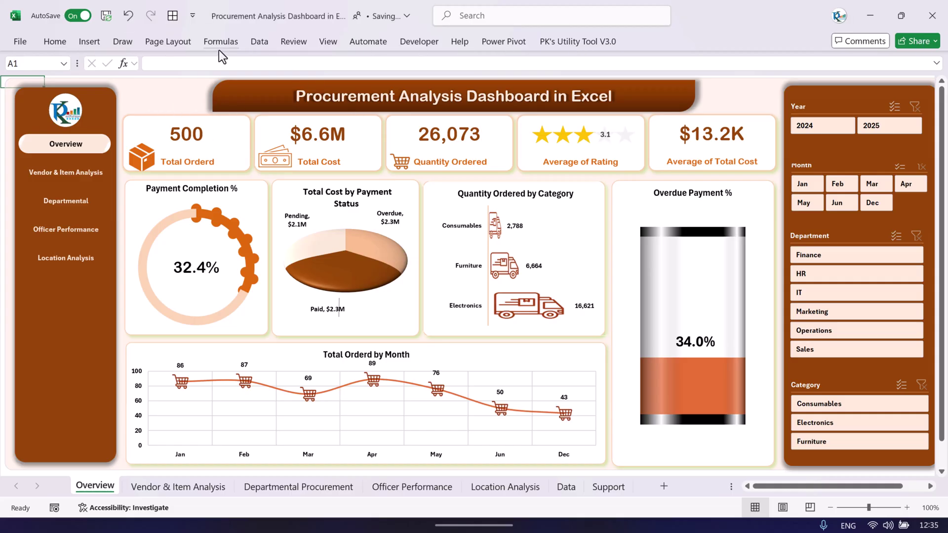
{"action": "left_click", "coordinate": [294, 42]}
{"action": "left_click", "coordinate": [597, 94]}
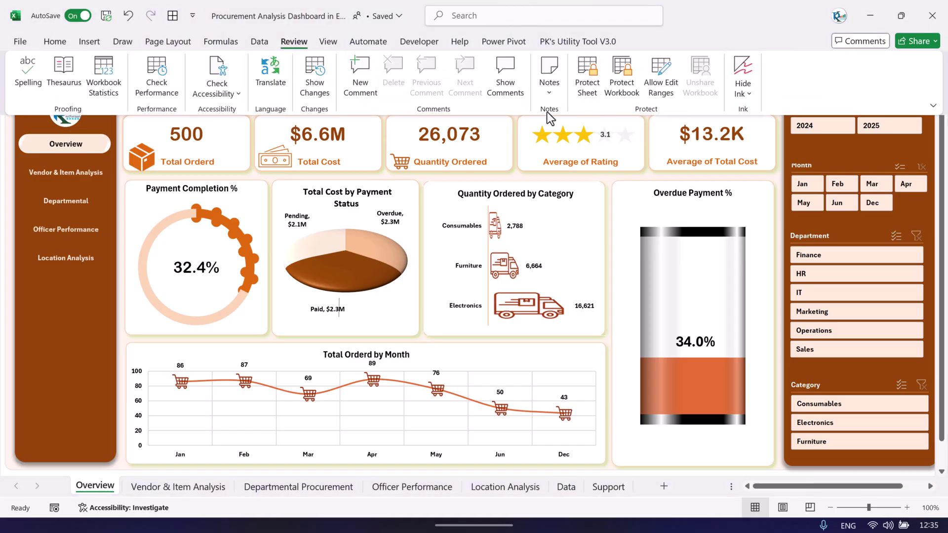
{"action": "key", "text": "Escape"}
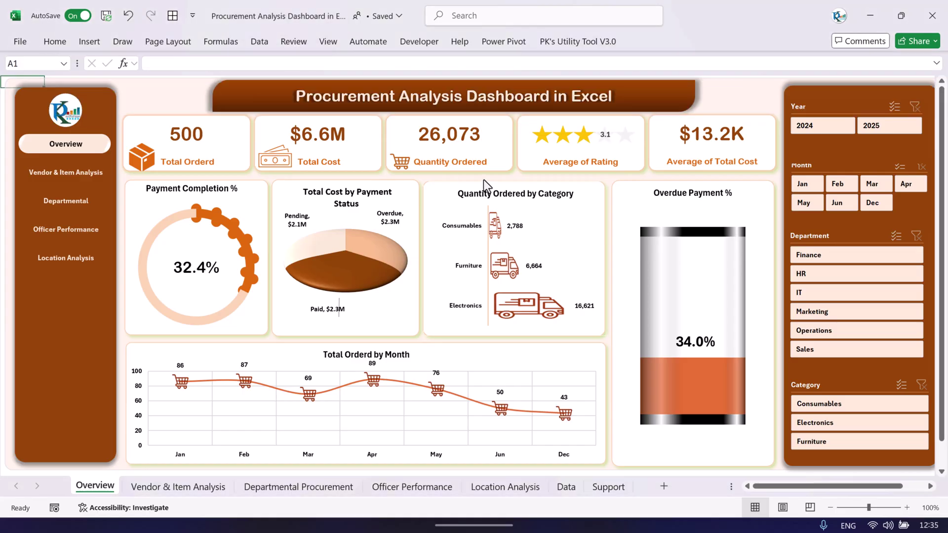
Inspect the Overview sheet's background, menu bar and Overview button by selecting each shape
{"action": "left_click", "coordinate": [170, 98]}
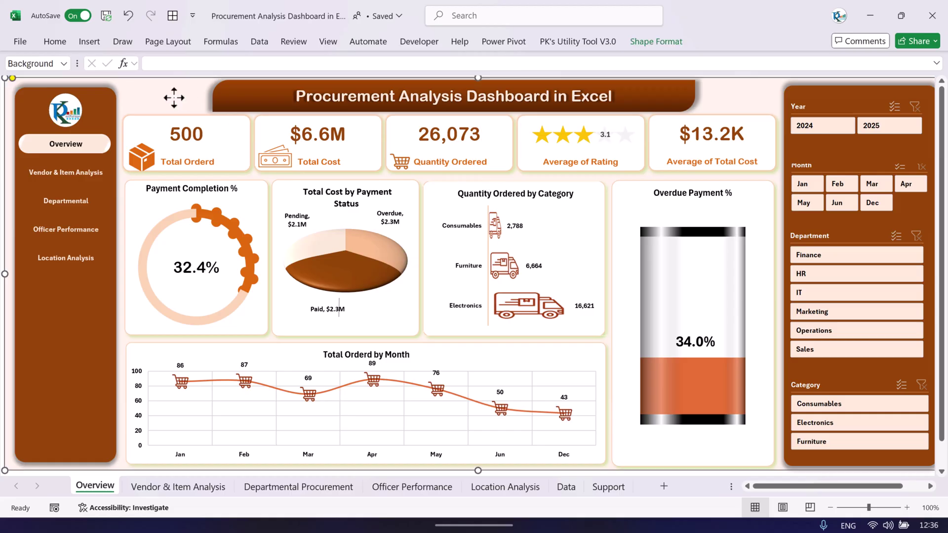
{"action": "left_click_drag", "start_coordinate": [123, 95], "coordinate": [136, 143]}
{"action": "key", "text": "Escape"}
{"action": "right_click", "coordinate": [98, 156]}
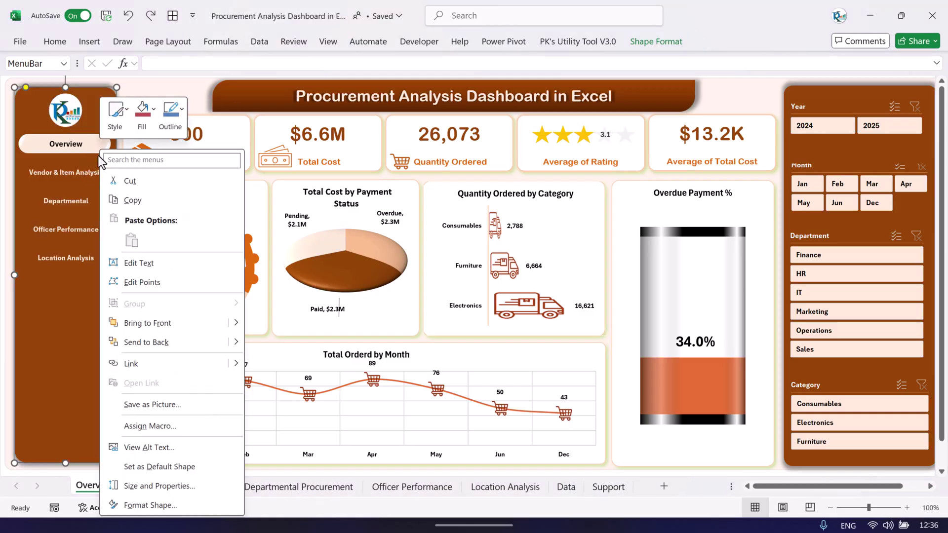
{"action": "key", "text": "Escape"}
{"action": "right_click", "coordinate": [85, 157]}
{"action": "key", "text": "Escape"}
{"action": "left_click", "coordinate": [89, 149]}
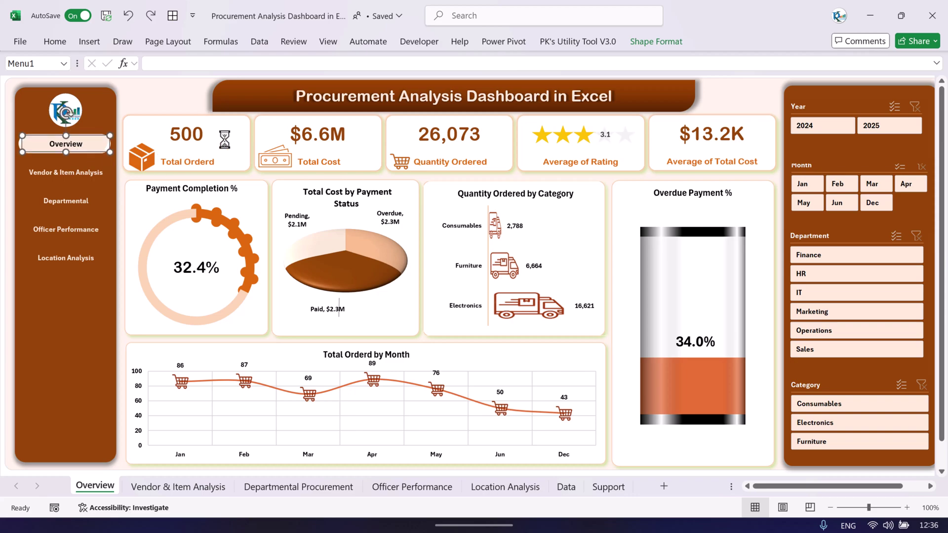
Inspect the cell references behind the Total Orderd card value and the Payment Completion % chart on the Overview sheet
{"action": "left_click", "coordinate": [143, 115]}
{"action": "left_click", "coordinate": [147, 112]}
{"action": "left_click_drag", "start_coordinate": [148, 112], "coordinate": [145, 115]}
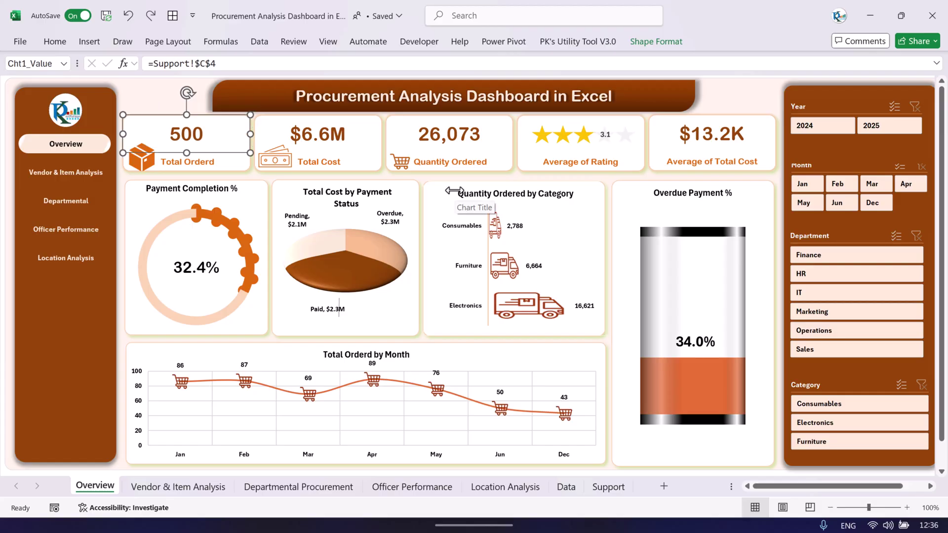
{"action": "left_click", "coordinate": [206, 223]}
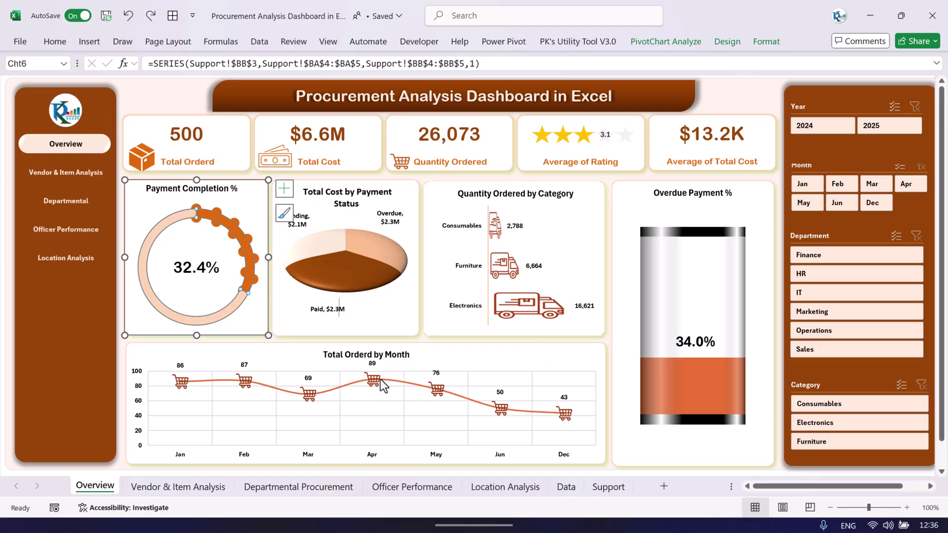
{"action": "left_click", "coordinate": [247, 271]}
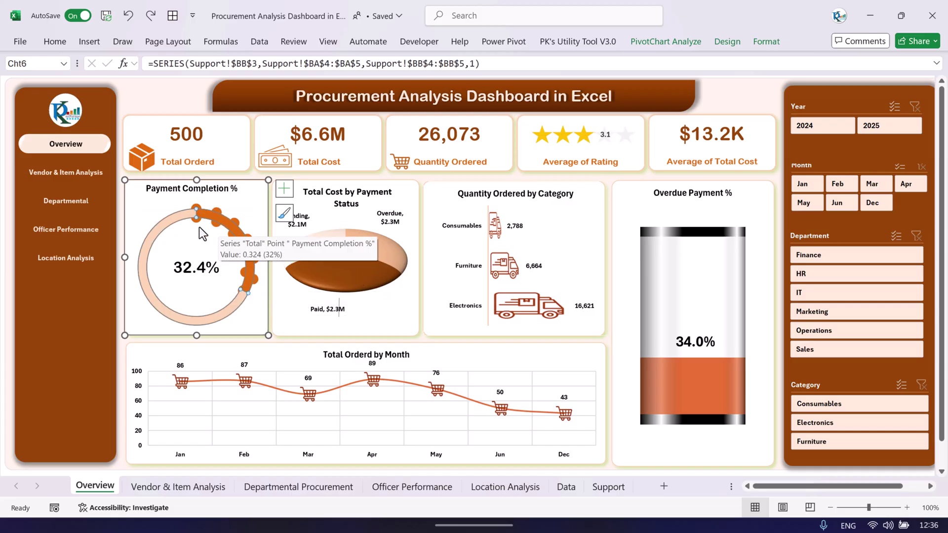
Add a blank worksheet directly after the Overview sheet and hide its gridlines
{"action": "left_click", "coordinate": [664, 486]}
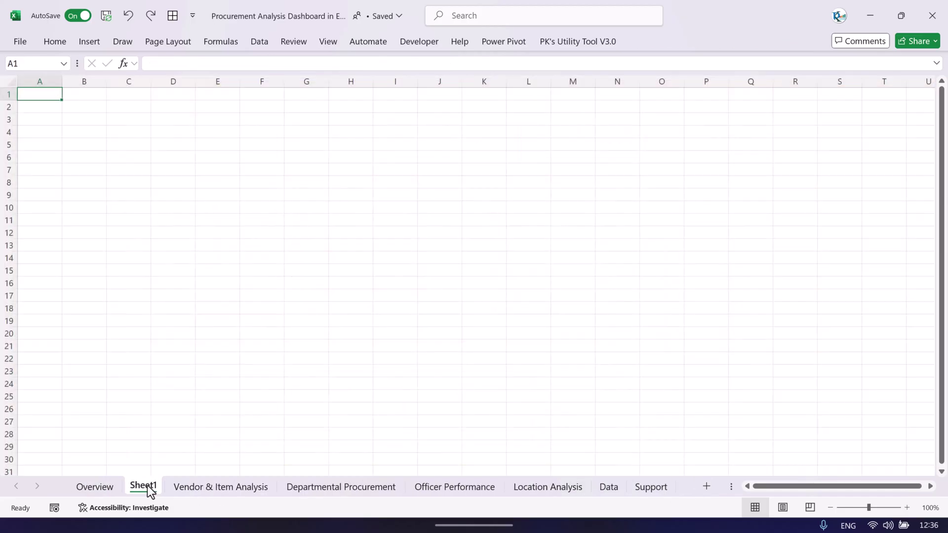
{"action": "left_click", "coordinate": [105, 488]}
{"action": "left_click", "coordinate": [143, 486]}
{"action": "left_click", "coordinate": [278, 308]}
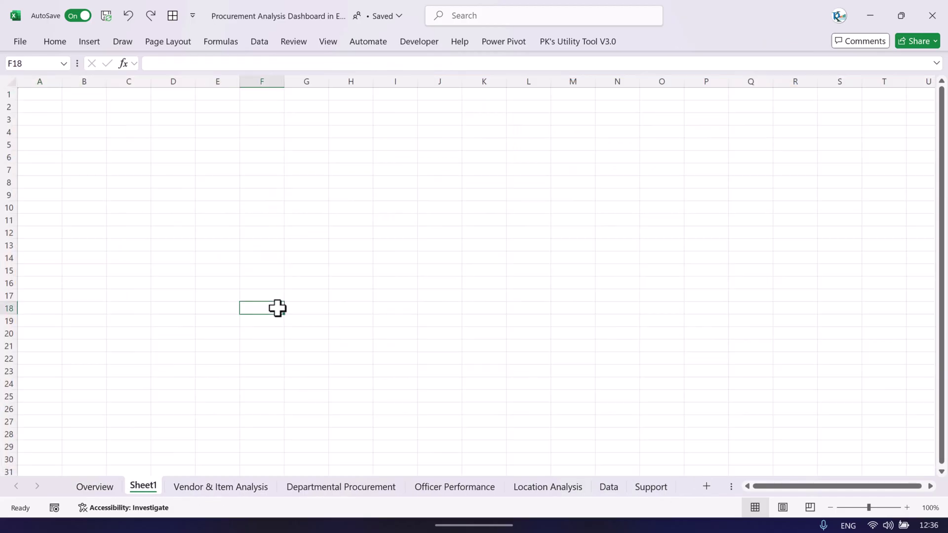
{"action": "left_click", "coordinate": [322, 42]}
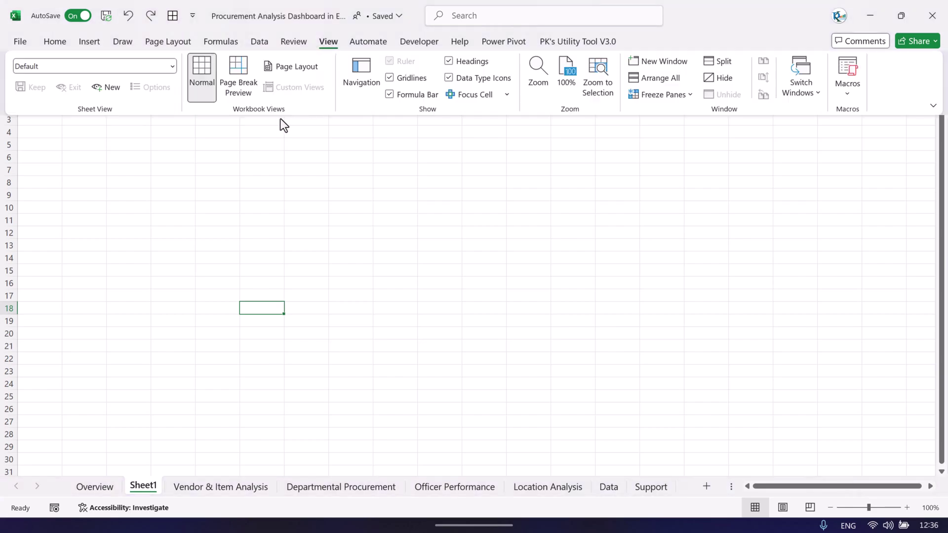
{"action": "left_click", "coordinate": [309, 171]}
{"action": "left_click", "coordinate": [306, 170]}
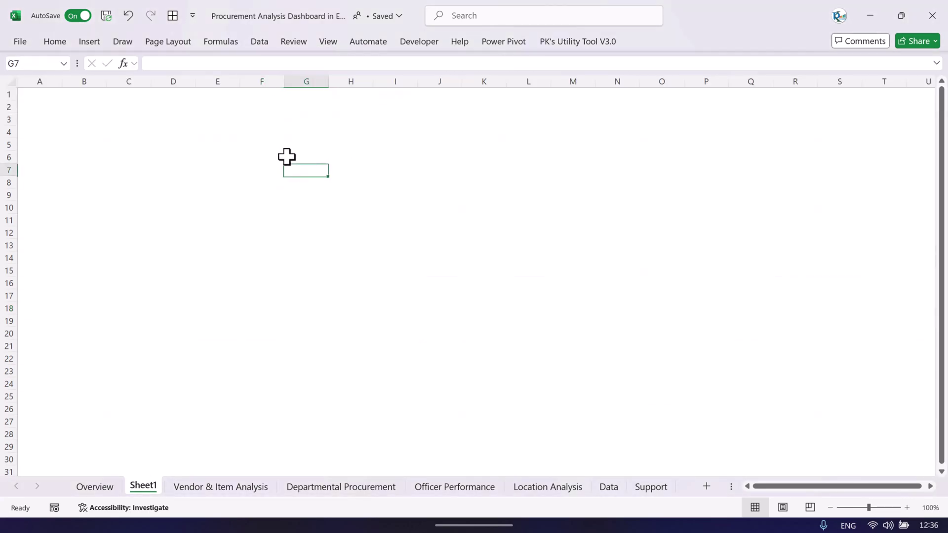
{"action": "left_click", "coordinate": [126, 107]}
Draw a rounded rectangle about 31.58 cm wide and 11.88 cm tall on Sheet1 as the dashboard background
{"action": "left_click", "coordinate": [96, 488]}
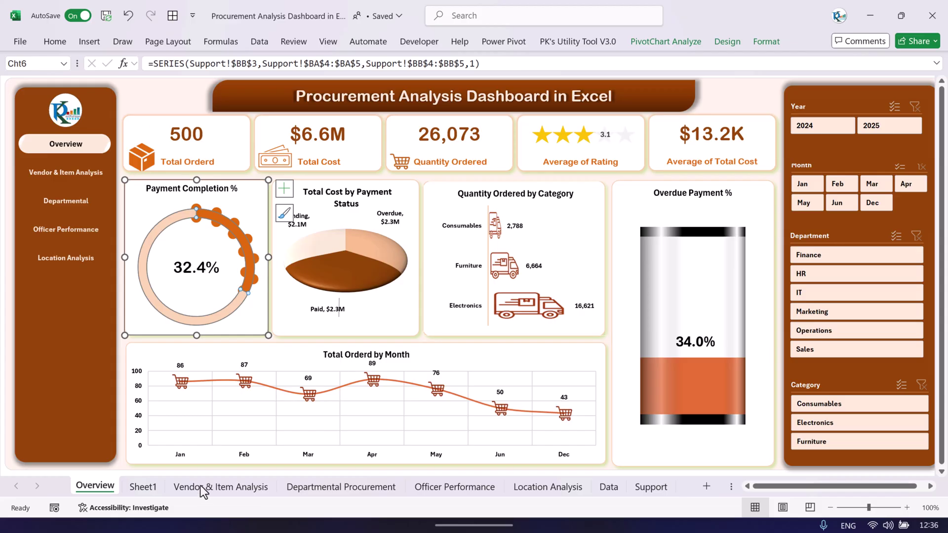
{"action": "left_click", "coordinate": [143, 487]}
{"action": "left_click", "coordinate": [210, 256]}
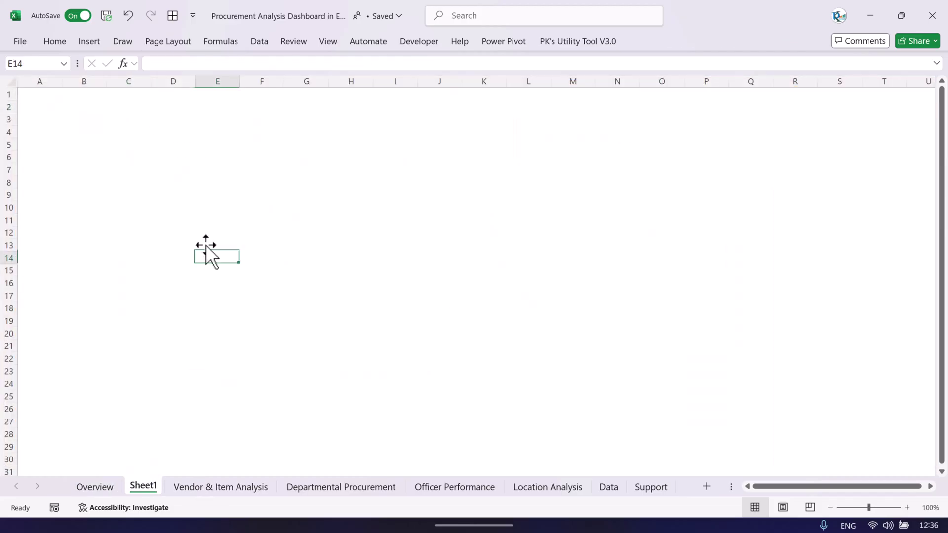
{"action": "left_click", "coordinate": [90, 41]}
{"action": "left_click", "coordinate": [216, 109]}
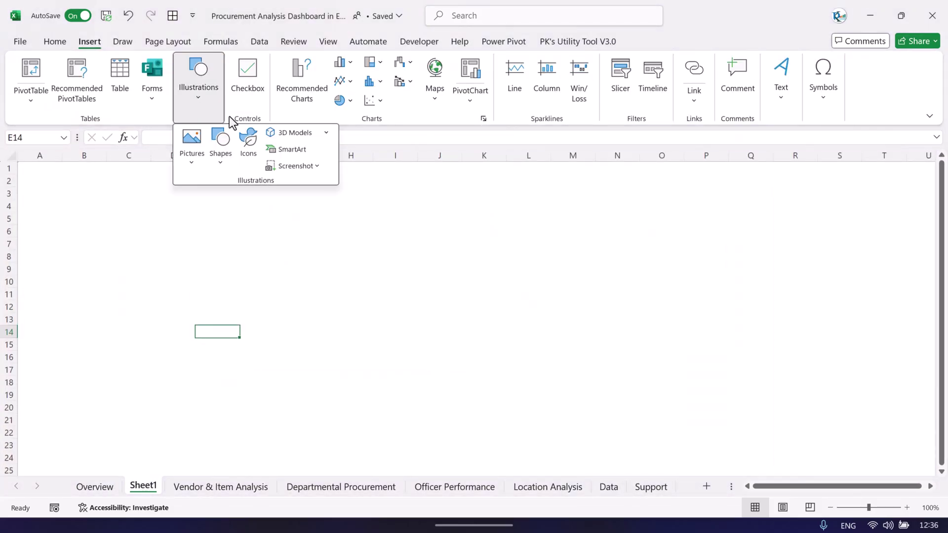
{"action": "left_click", "coordinate": [220, 164]}
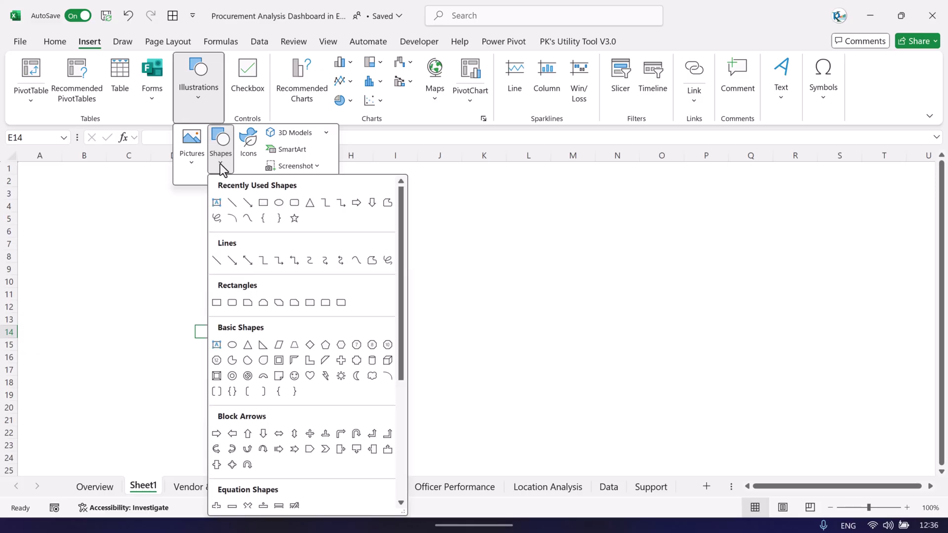
{"action": "left_click", "coordinate": [295, 209]}
{"action": "mouse_move", "coordinate": [27, 166]}
{"action": "left_mouse_down"}
{"action": "mouse_move", "coordinate": [715, 398]}
{"action": "mouse_move", "coordinate": [804, 449]}
{"action": "mouse_move", "coordinate": [800, 457]}
{"action": "left_mouse_up"}
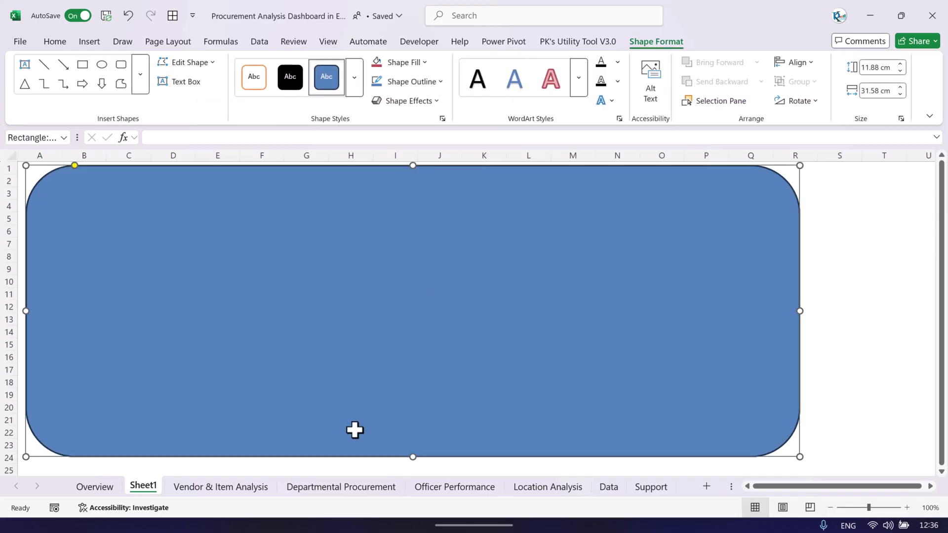
Extend the background rectangle to about 13.62 cm tall, reduce its corner rounding and nudge it toward the sheet's edge
{"action": "left_click_drag", "start_coordinate": [412, 456], "coordinate": [412, 498]}
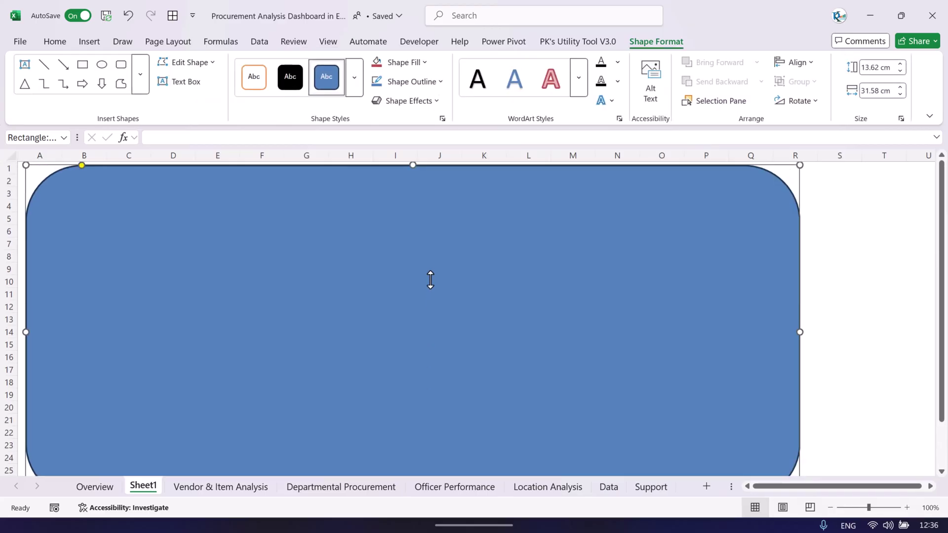
{"action": "left_click_drag", "start_coordinate": [82, 165], "coordinate": [33, 165]}
{"action": "left_click_drag", "start_coordinate": [144, 223], "coordinate": [140, 222]}
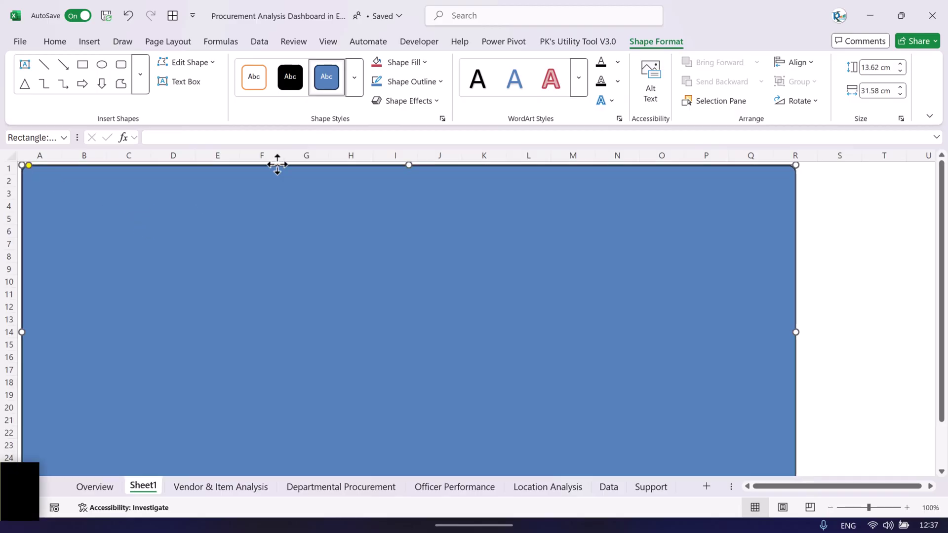
Give the background rectangle a thin orange outline and fill it with the lightest orange theme tint
{"action": "left_click", "coordinate": [416, 84]}
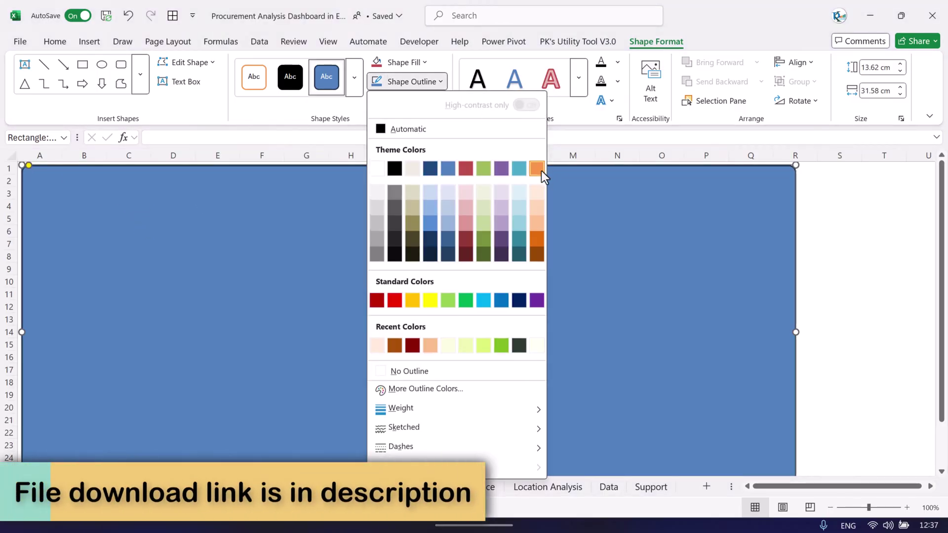
{"action": "key", "text": "Escape"}
{"action": "left_click", "coordinate": [409, 82]}
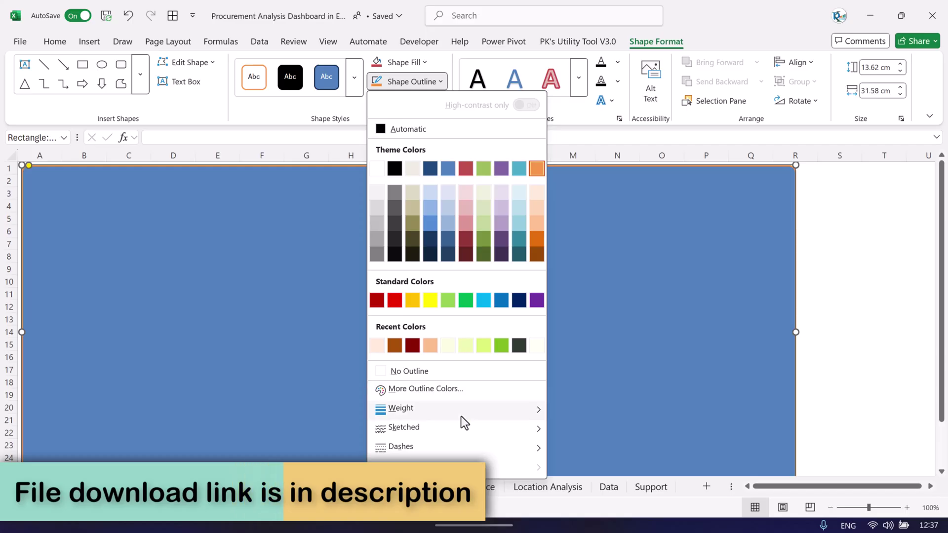
{"action": "mouse_move", "coordinate": [461, 410]}
{"action": "left_click", "coordinate": [609, 366]}
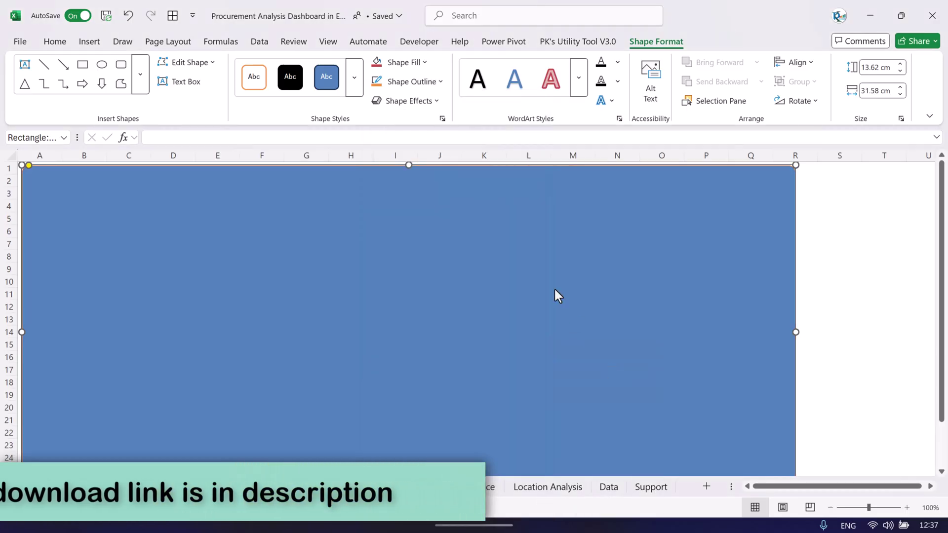
{"action": "left_click", "coordinate": [424, 85]}
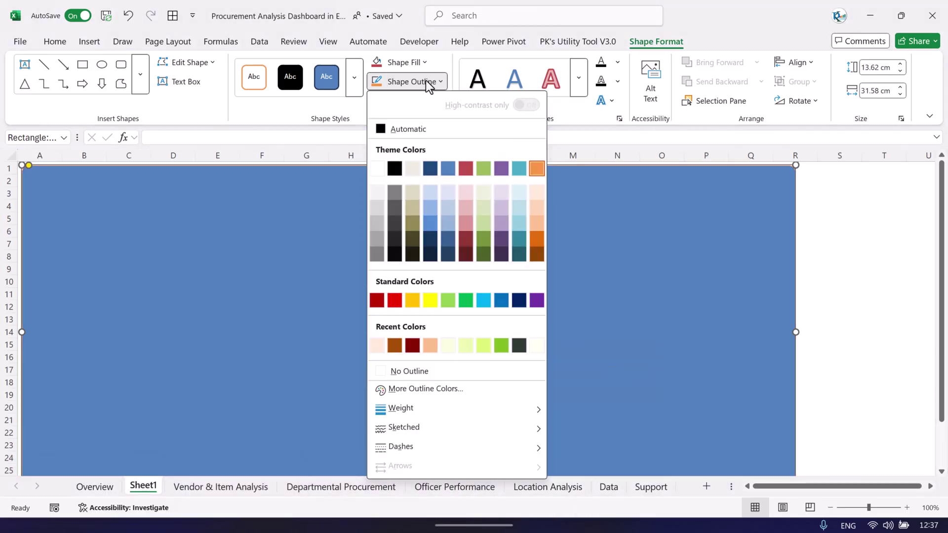
{"action": "left_click", "coordinate": [428, 84]}
{"action": "left_click", "coordinate": [413, 62]}
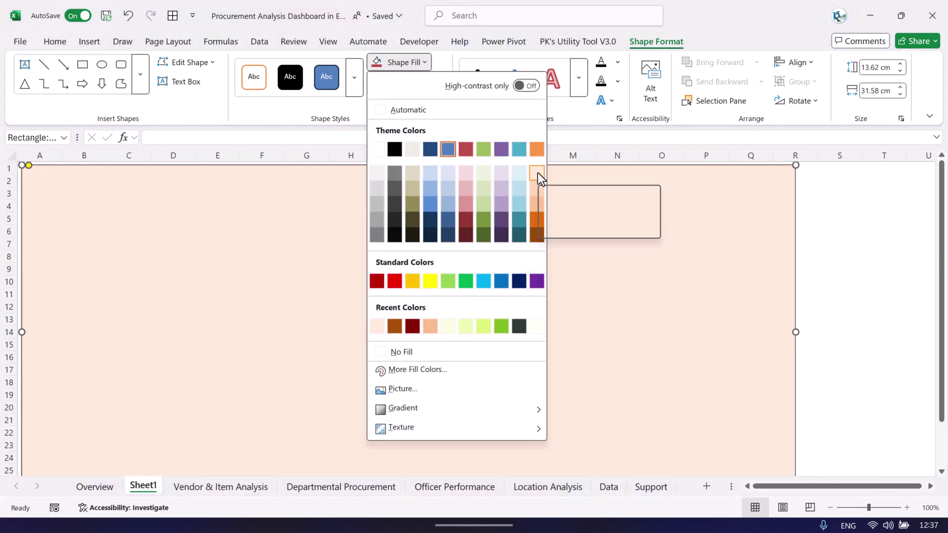
{"action": "left_click", "coordinate": [537, 173]}
Compare with the Overview sheet and draw a vertical rounded rectangle about 2.9 cm wide and 11.2 cm tall over columns A and B of Sheet1
{"action": "left_click", "coordinate": [96, 488]}
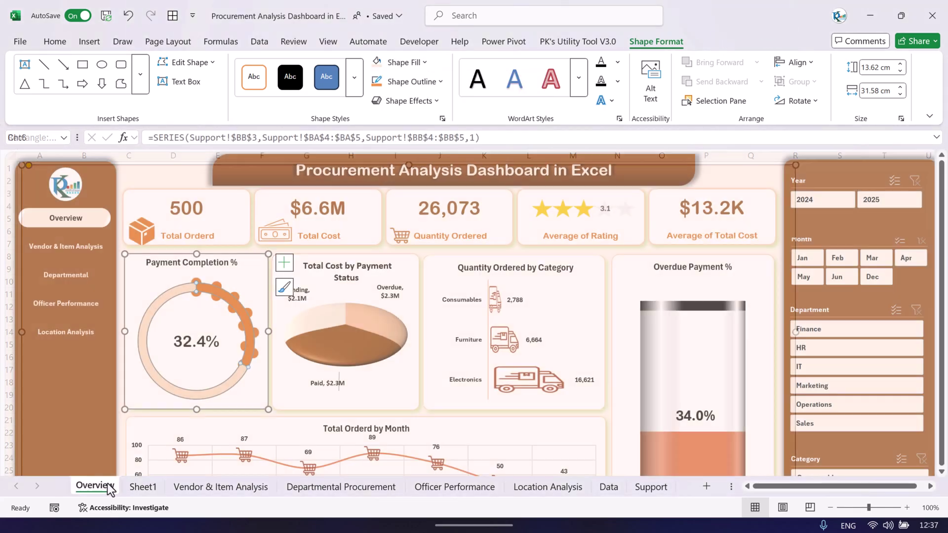
{"action": "left_click", "coordinate": [143, 487]}
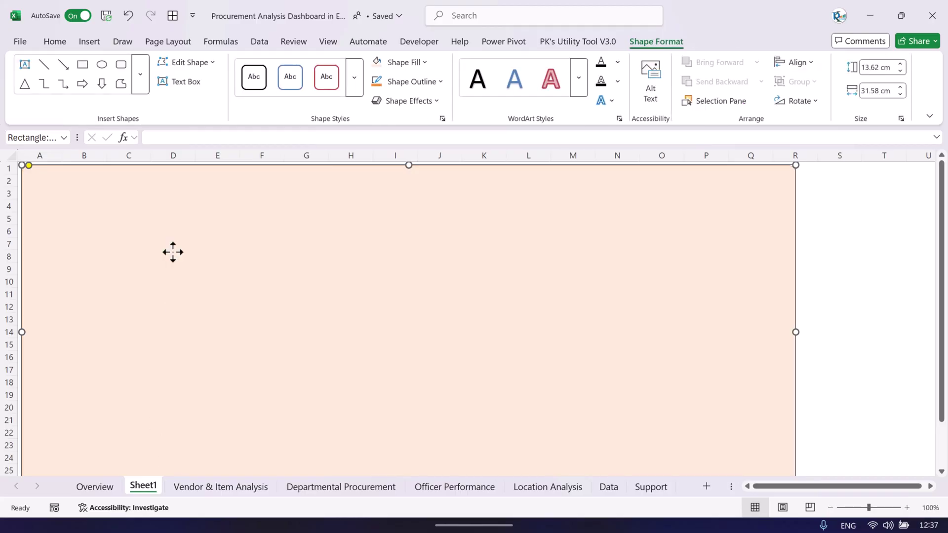
{"action": "left_click", "coordinate": [94, 489]}
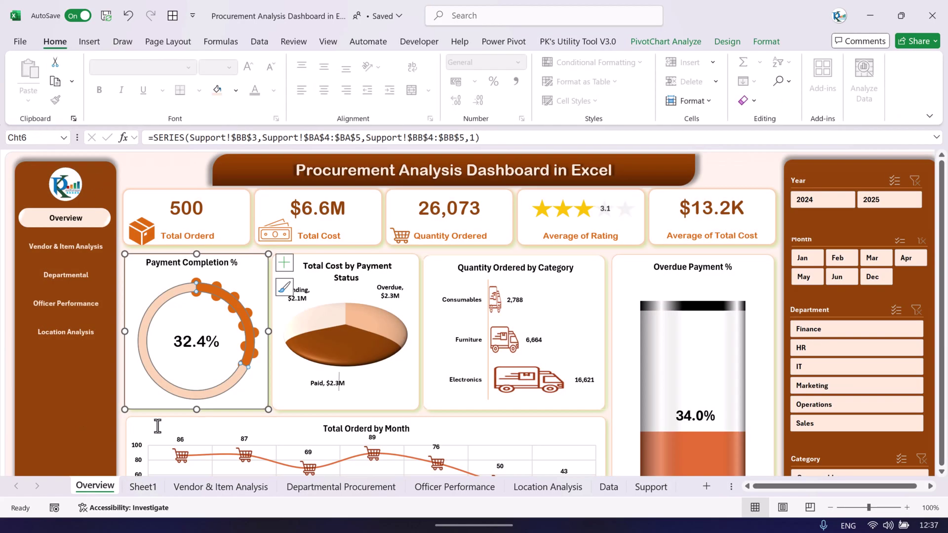
{"action": "left_click", "coordinate": [145, 487]}
{"action": "left_click", "coordinate": [90, 42]}
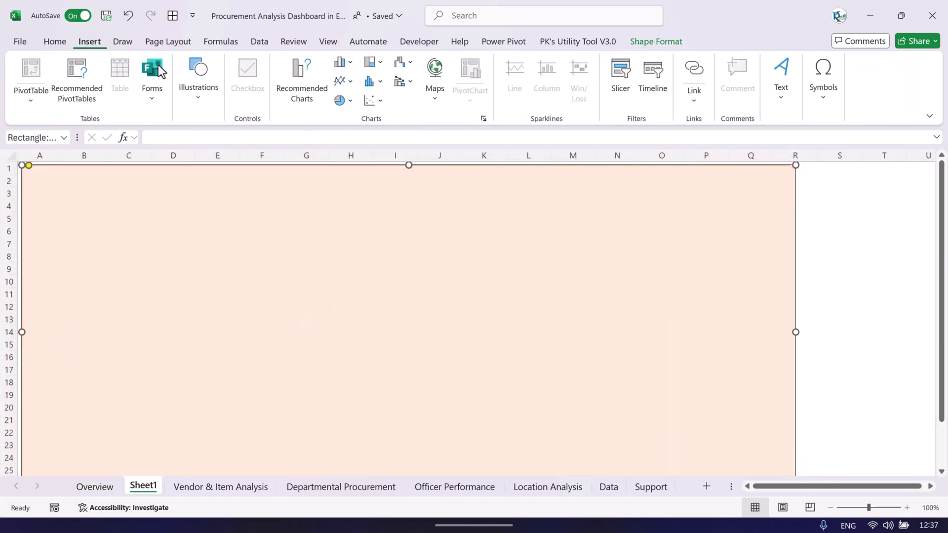
{"action": "left_click", "coordinate": [211, 93]}
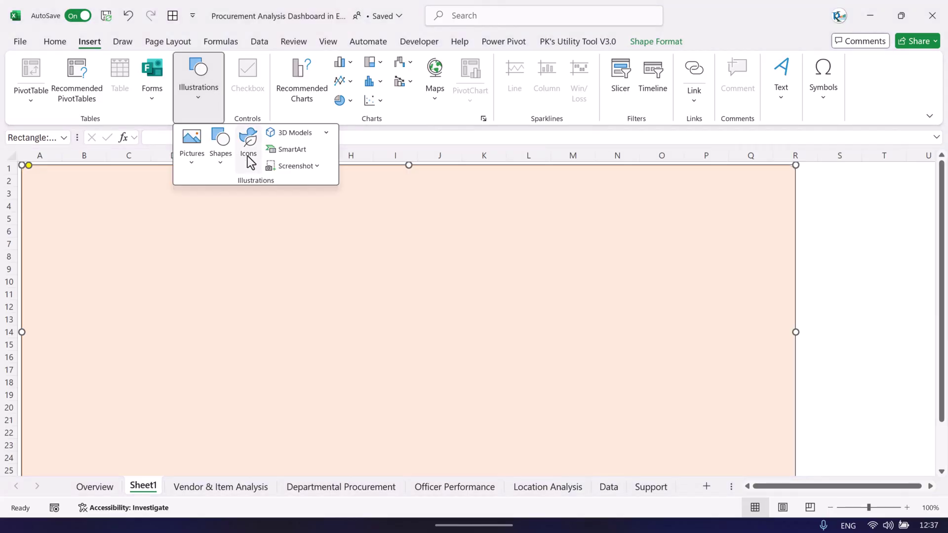
{"action": "left_click", "coordinate": [217, 162]}
{"action": "left_click", "coordinate": [232, 302]}
{"action": "mouse_move", "coordinate": [45, 196]}
{"action": "left_mouse_down"}
{"action": "mouse_move", "coordinate": [106, 379]}
{"action": "mouse_move", "coordinate": [103, 459]}
{"action": "mouse_move", "coordinate": [102, 447]}
{"action": "left_mouse_up"}
{"action": "mouse_move", "coordinate": [80, 326]}
{"action": "left_mouse_down"}
{"action": "mouse_move", "coordinate": [87, 344]}
{"action": "mouse_move", "coordinate": [105, 324]}
{"action": "left_mouse_up"}
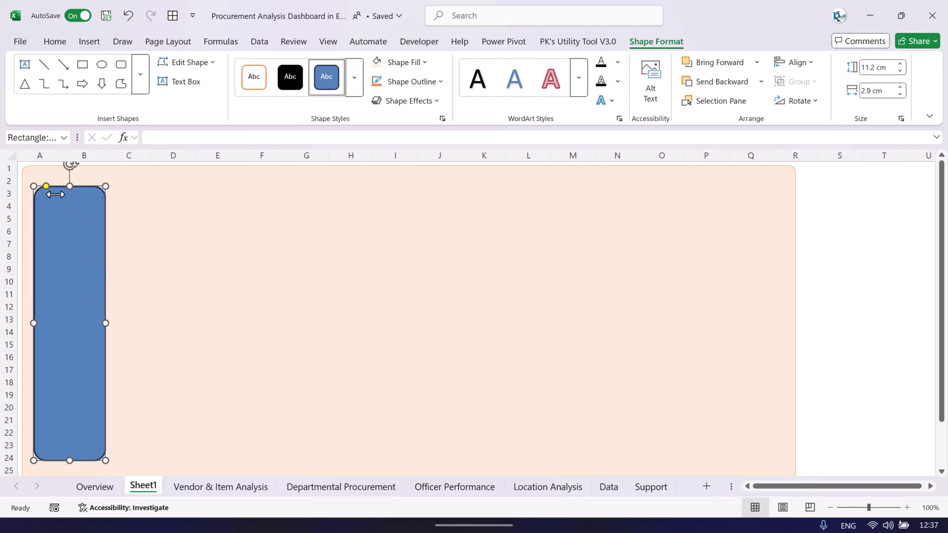
Lengthen the vertical menu bar rectangle to about 11.7 cm and move it slightly down within the background
{"action": "mouse_move", "coordinate": [72, 460]}
{"action": "left_mouse_down"}
{"action": "mouse_move", "coordinate": [70, 483]}
{"action": "mouse_move", "coordinate": [72, 460]}
{"action": "left_mouse_up"}
{"action": "left_click_drag", "start_coordinate": [69, 186], "coordinate": [69, 179]}
{"action": "left_click_drag", "start_coordinate": [69, 224], "coordinate": [69, 244]}
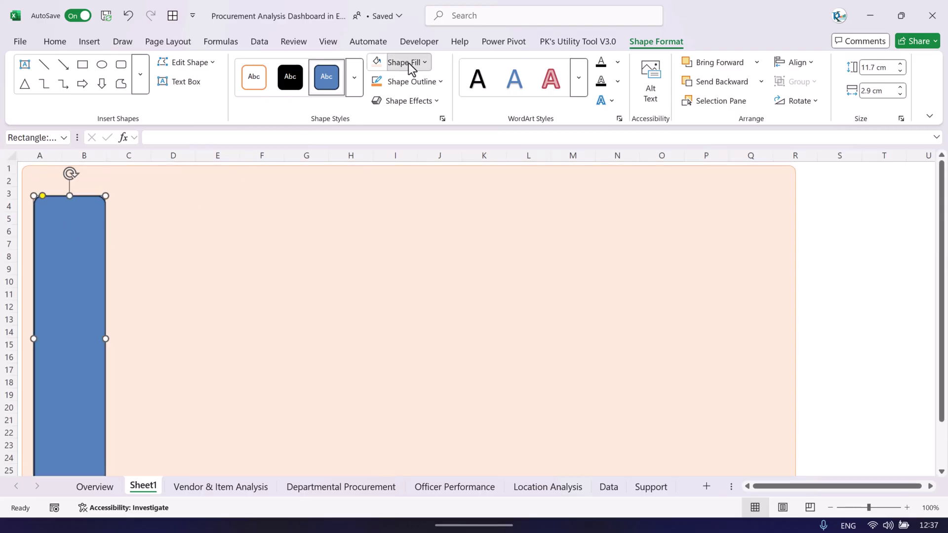
Fill and outline the vertical menu bar rectangle with the darkest orange theme shade
{"action": "left_click", "coordinate": [412, 62]}
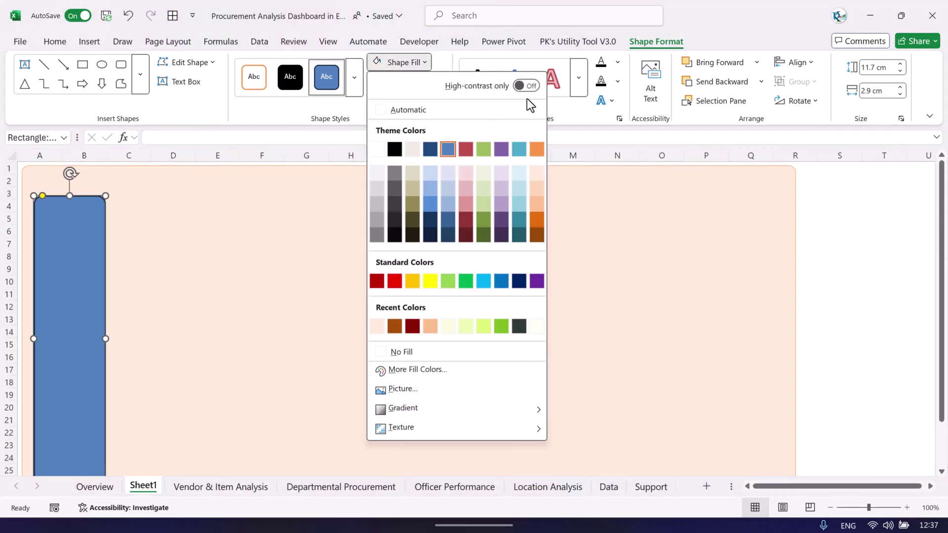
{"action": "left_click", "coordinate": [536, 235]}
{"action": "left_click", "coordinate": [411, 82]}
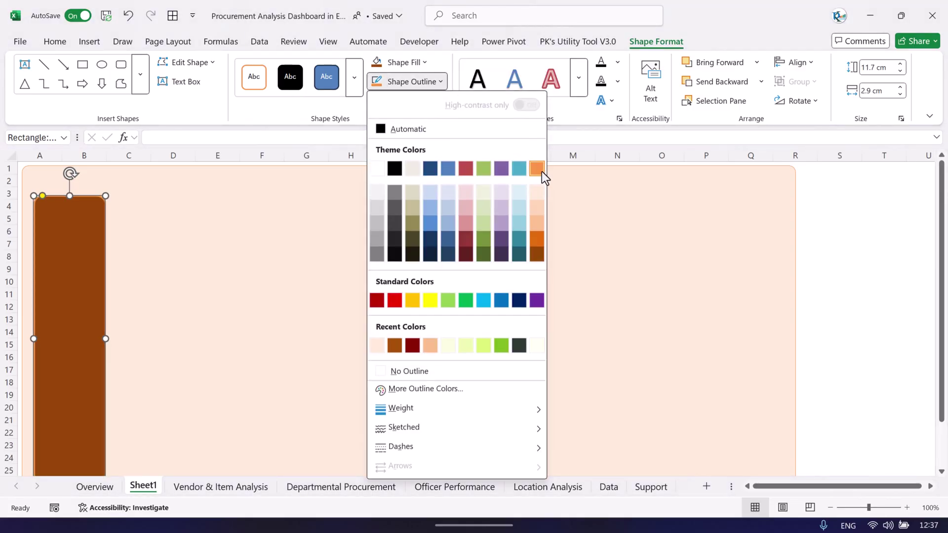
{"action": "left_click", "coordinate": [542, 257]}
{"action": "left_click", "coordinate": [221, 257]}
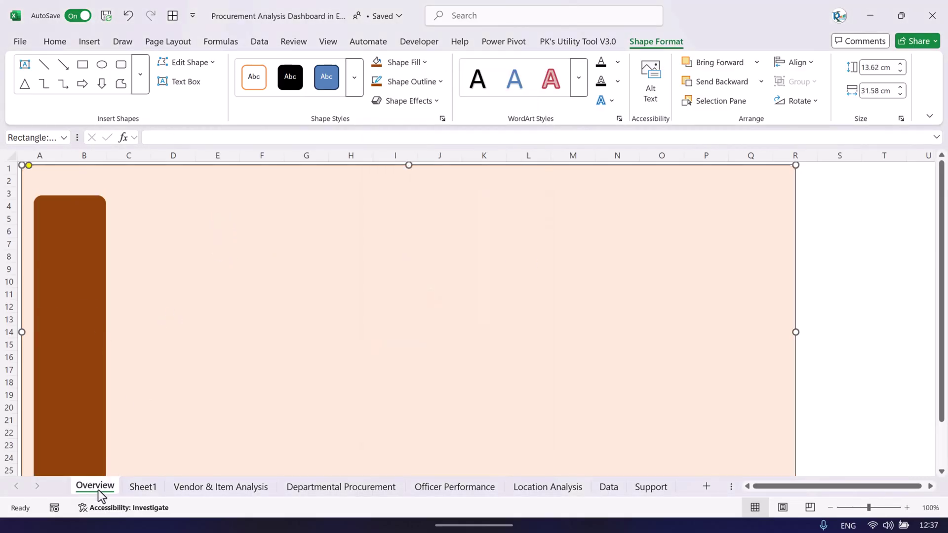
Compare with the Overview sheet and widen the menu bar rectangle on Sheet1 to about 3.72 cm
{"action": "left_click", "coordinate": [96, 487]}
{"action": "left_click", "coordinate": [143, 486]}
{"action": "left_click", "coordinate": [101, 366]}
{"action": "left_click_drag", "start_coordinate": [104, 340], "coordinate": [125, 340]}
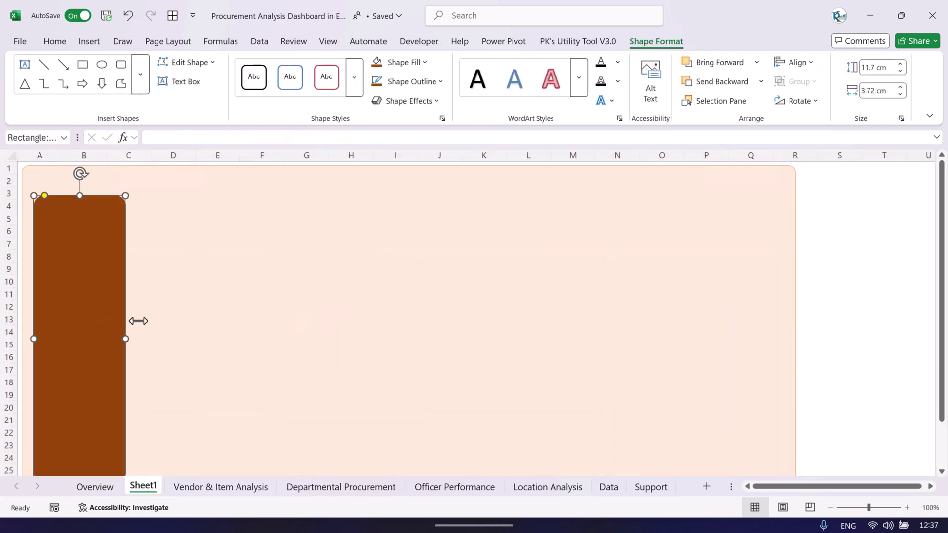
Apply the centred outer shadow to the menu bar rectangle
{"action": "left_click", "coordinate": [428, 101]}
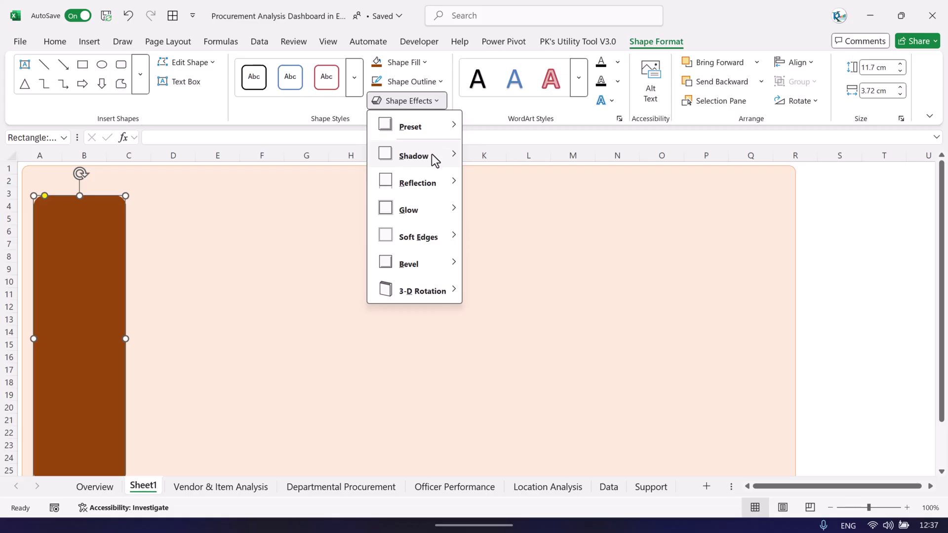
{"action": "mouse_move", "coordinate": [434, 156]}
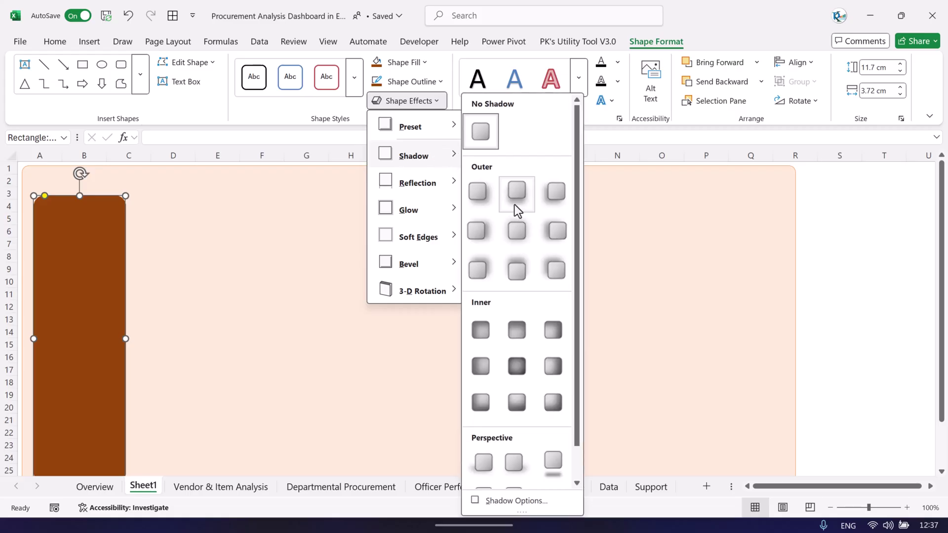
{"action": "left_click", "coordinate": [518, 232]}
{"action": "left_click", "coordinate": [196, 247]}
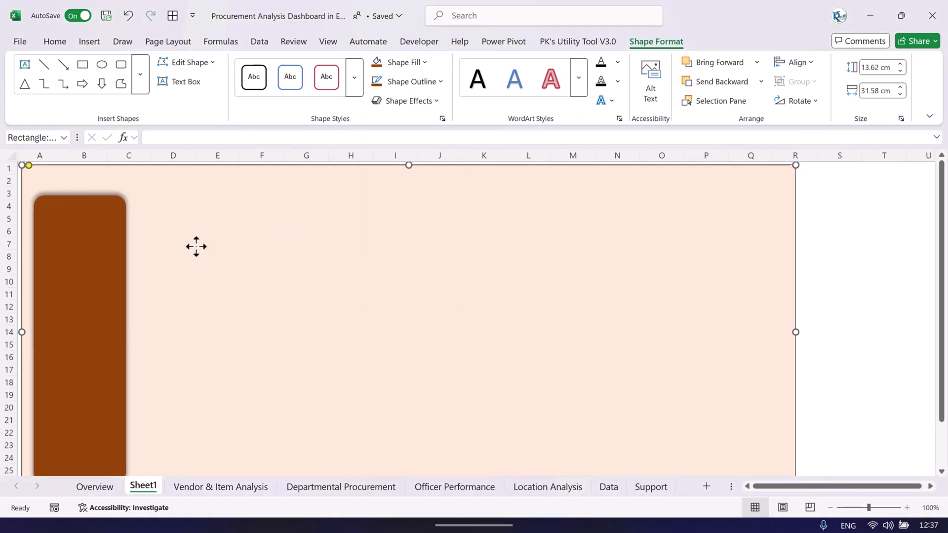
Check the Overview cards, then duplicate the menu bar beside itself and resize the copy to a card about 5.04 by 2.13 cm
{"action": "left_click", "coordinate": [89, 489]}
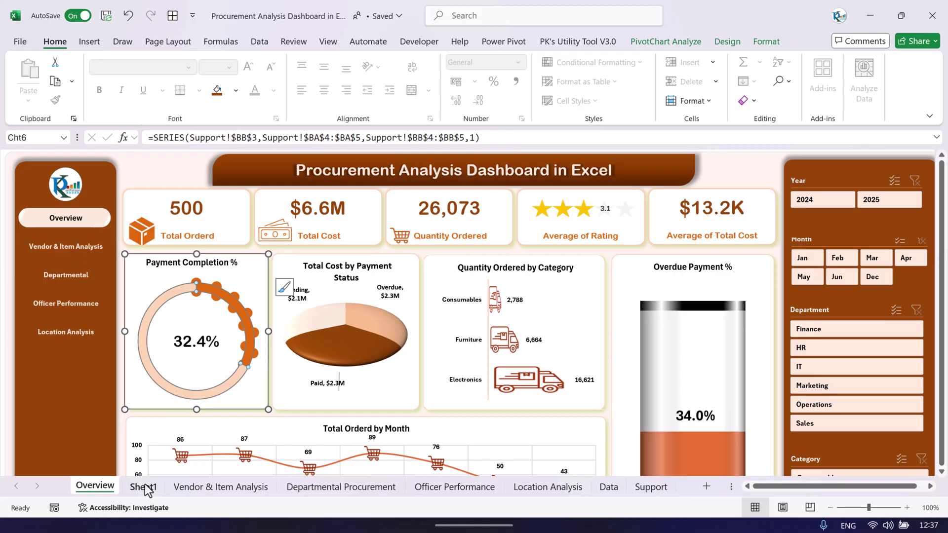
{"action": "left_click", "coordinate": [144, 487]}
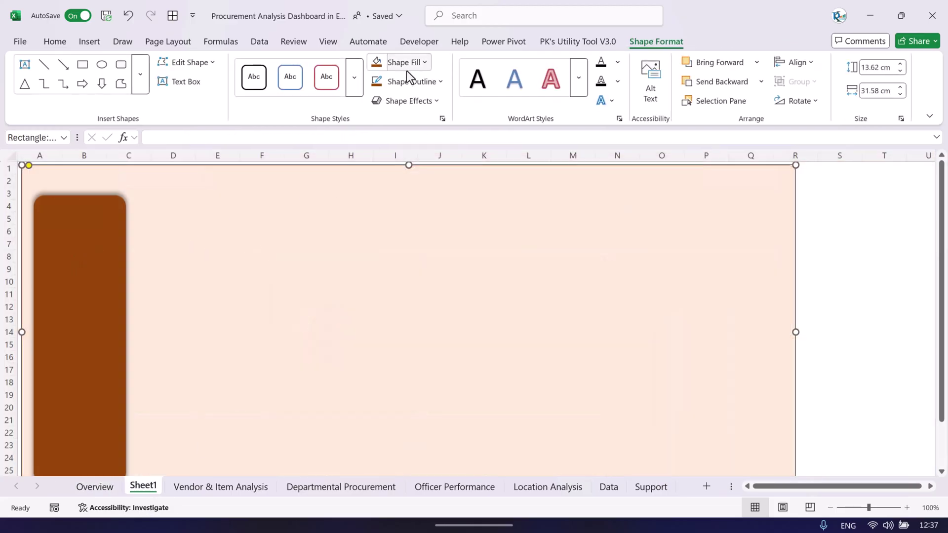
{"action": "left_click", "coordinate": [85, 260]}
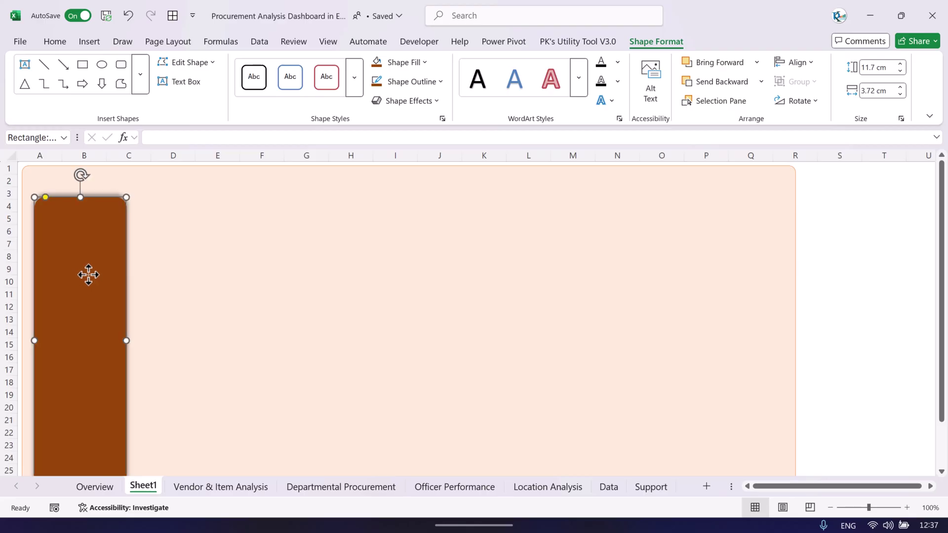
{"action": "left_click_drag", "start_coordinate": [89, 274], "coordinate": [252, 245]}
{"action": "left_click_drag", "start_coordinate": [238, 190], "coordinate": [190, 216]}
{"action": "left_click_drag", "start_coordinate": [247, 238], "coordinate": [290, 235]}
{"action": "left_click_drag", "start_coordinate": [217, 276], "coordinate": [252, 259]}
{"action": "left_click_drag", "start_coordinate": [281, 230], "coordinate": [271, 231]}
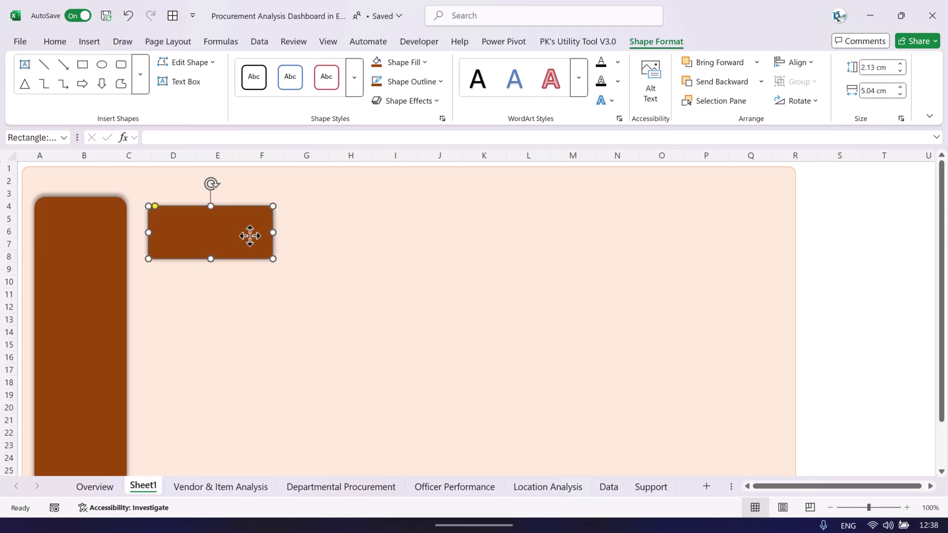
Fill the new card rectangle with white and give it a thin orange outline
{"action": "left_click", "coordinate": [406, 66]}
{"action": "left_click", "coordinate": [378, 150]}
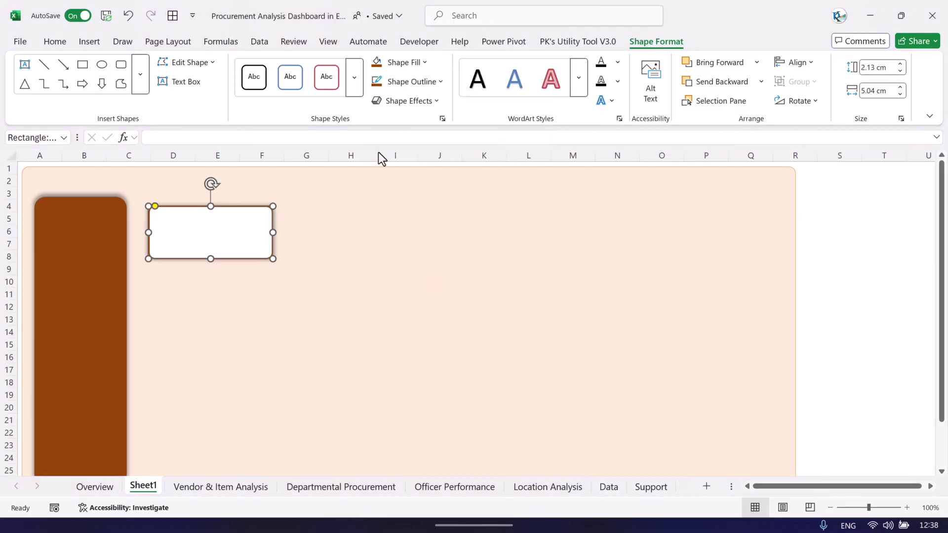
{"action": "left_click", "coordinate": [413, 83]}
{"action": "left_click", "coordinate": [537, 169]}
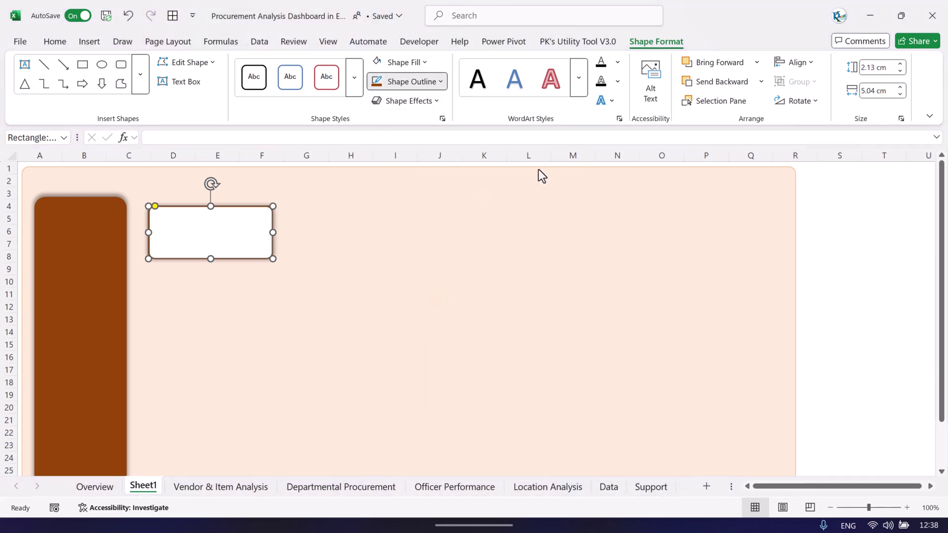
{"action": "left_click", "coordinate": [424, 87]}
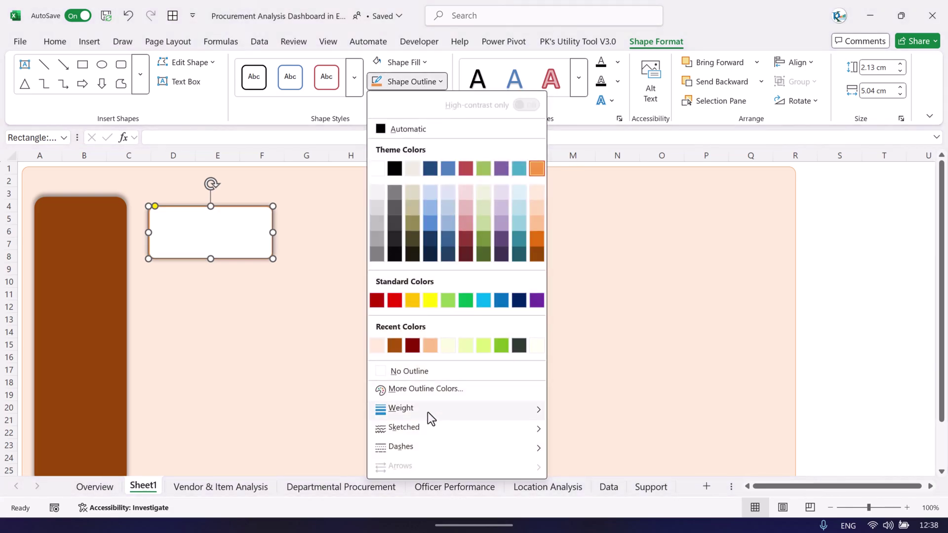
{"action": "mouse_move", "coordinate": [428, 409]}
{"action": "left_click", "coordinate": [611, 364]}
{"action": "left_click", "coordinate": [448, 280]}
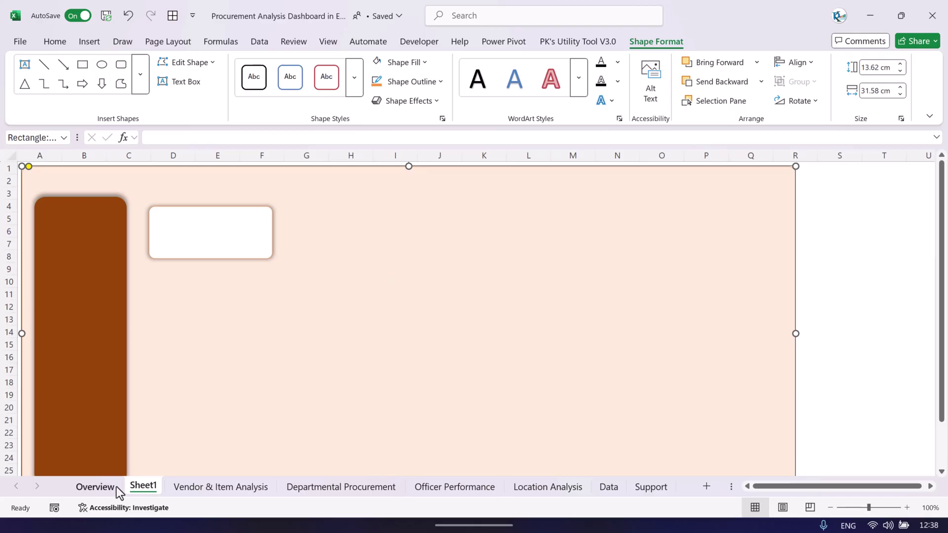
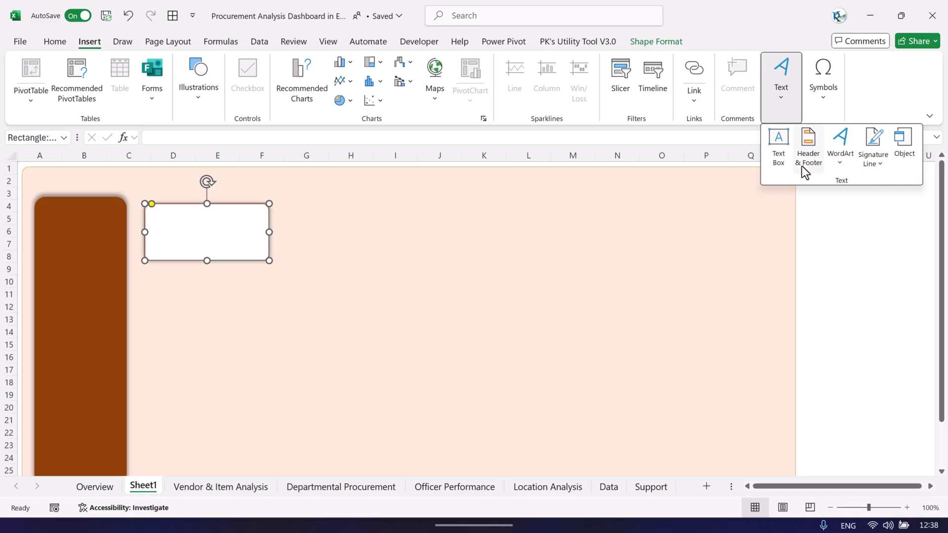
Insert a text box about 4.16 by 0.73 cm in the white card's lower half and link it to cell C3 of the Support sheet
{"action": "left_click", "coordinate": [779, 143]}
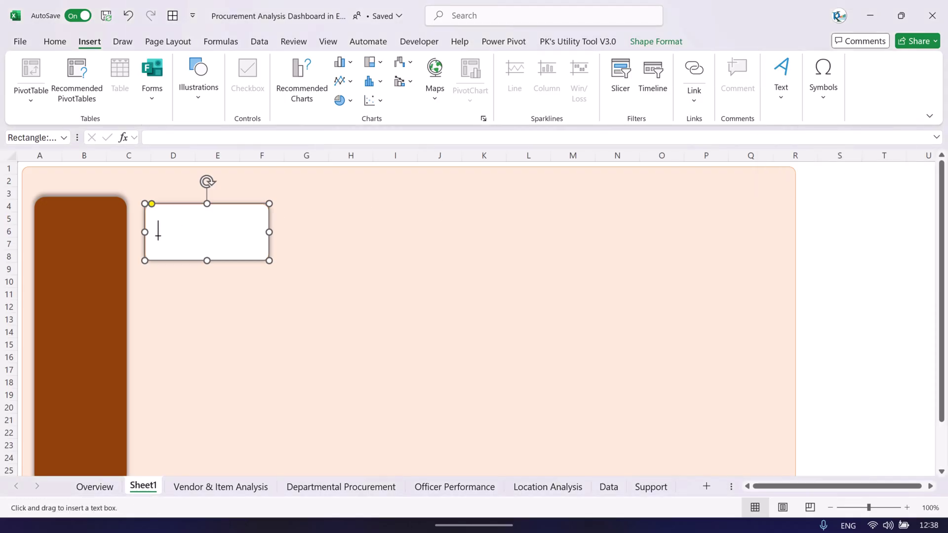
{"action": "left_click_drag", "start_coordinate": [157, 238], "coordinate": [259, 256]}
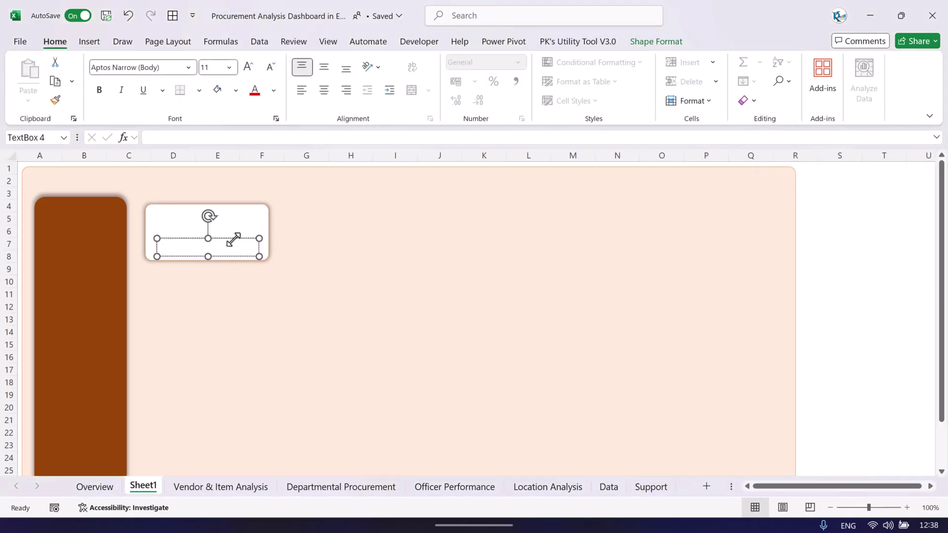
{"action": "left_click", "coordinate": [221, 133]}
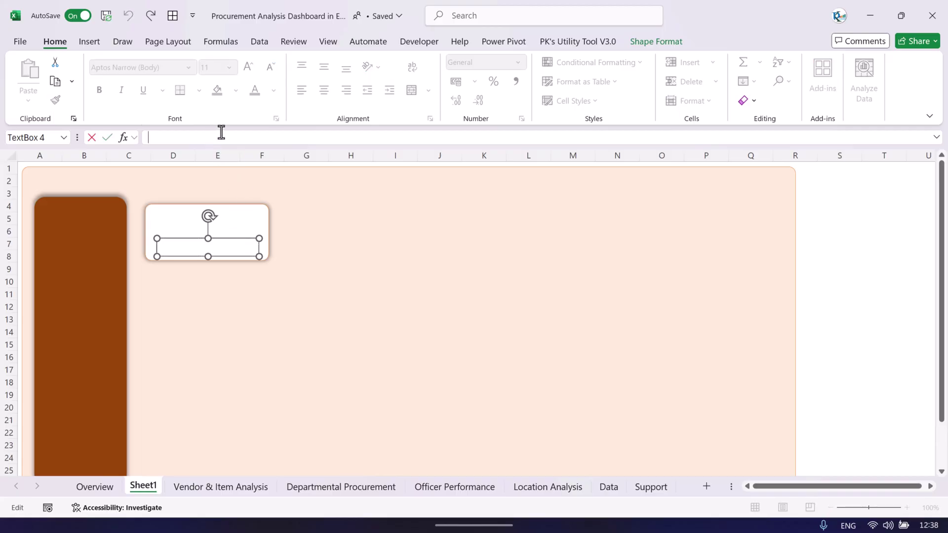
{"action": "type", "text": "="}
{"action": "left_click", "coordinate": [651, 486]}
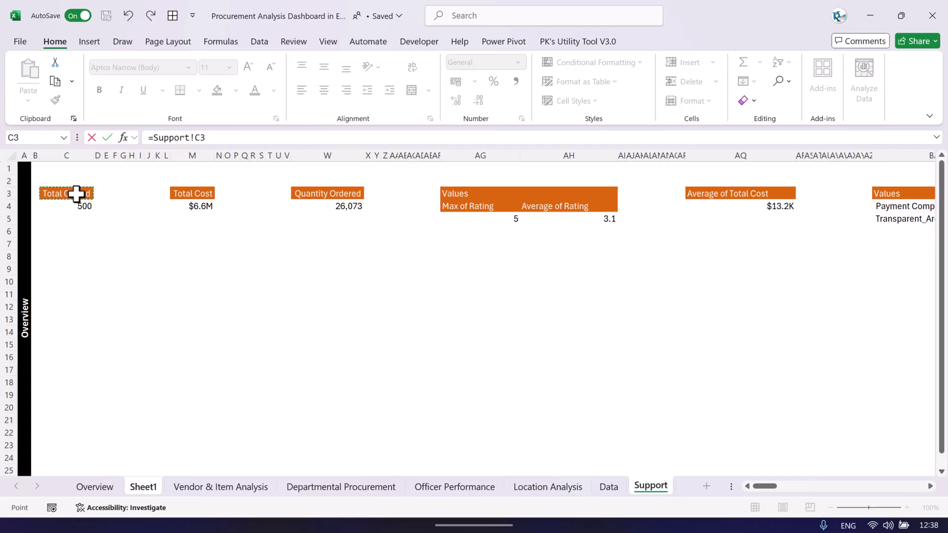
{"action": "key", "text": "Return"}
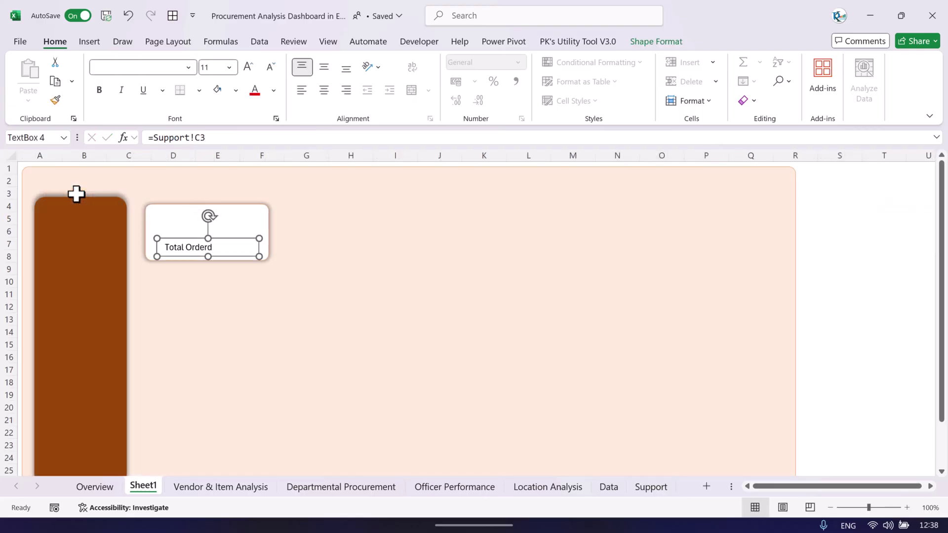
Centre the linked card label horizontally and vertically, and format it in bold dark orange
{"action": "left_click", "coordinate": [325, 91]}
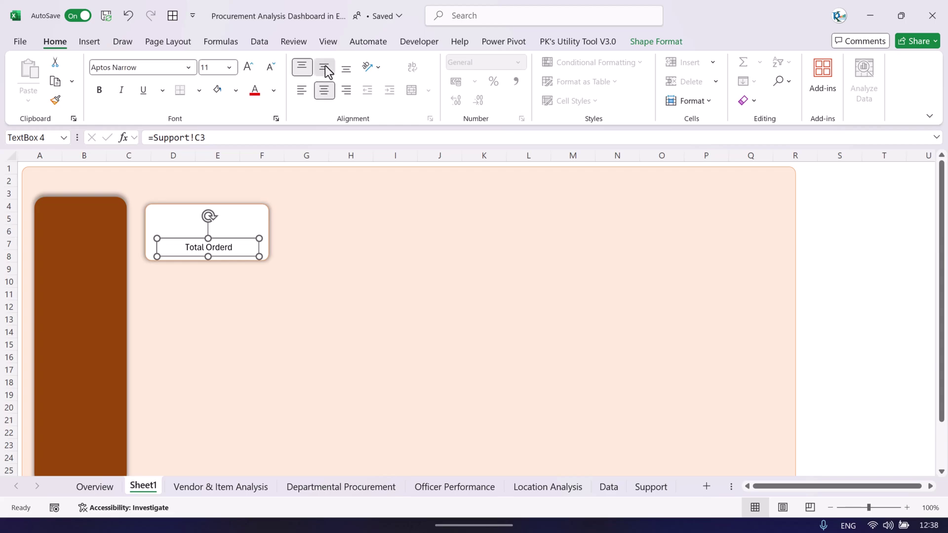
{"action": "left_click", "coordinate": [324, 66]}
{"action": "left_click", "coordinate": [273, 90]}
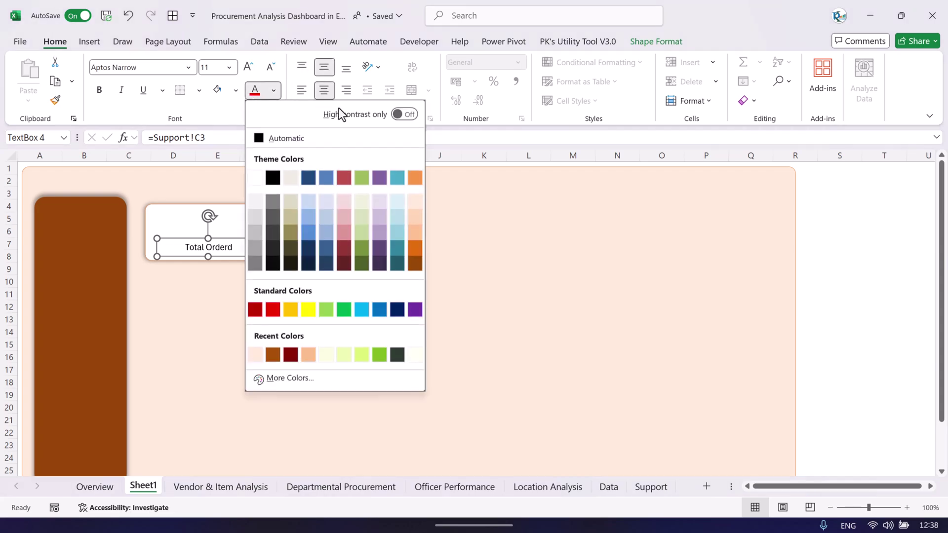
{"action": "left_click", "coordinate": [414, 249]}
{"action": "left_click", "coordinate": [99, 90]}
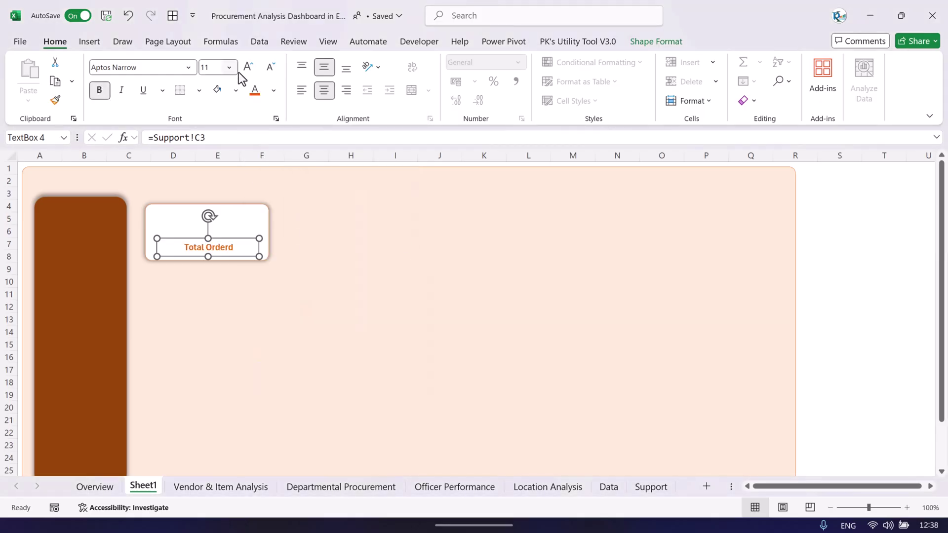
Remove the outline and the fill from the card label's text box
{"action": "left_click", "coordinate": [676, 41]}
{"action": "left_click", "coordinate": [423, 83]}
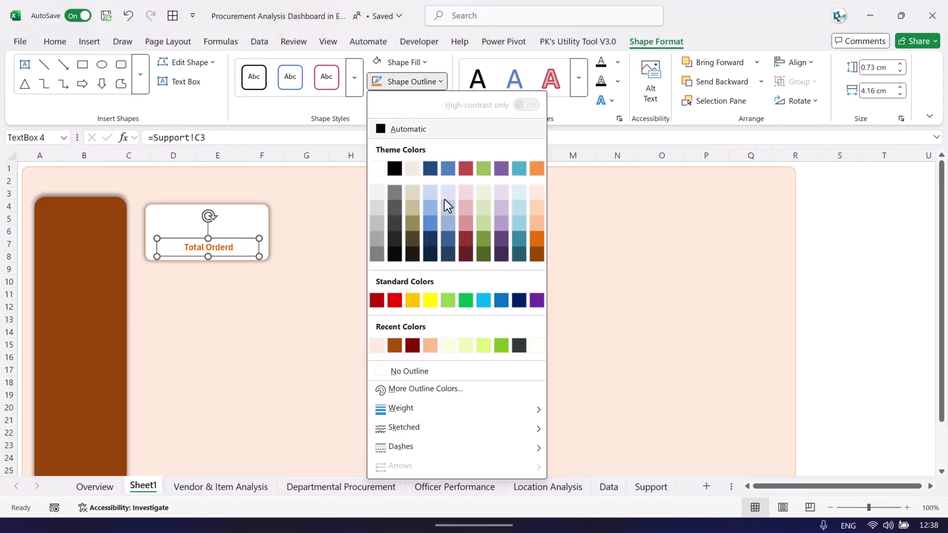
{"action": "left_click", "coordinate": [428, 371]}
{"action": "left_click", "coordinate": [403, 63]}
{"action": "left_click", "coordinate": [434, 350]}
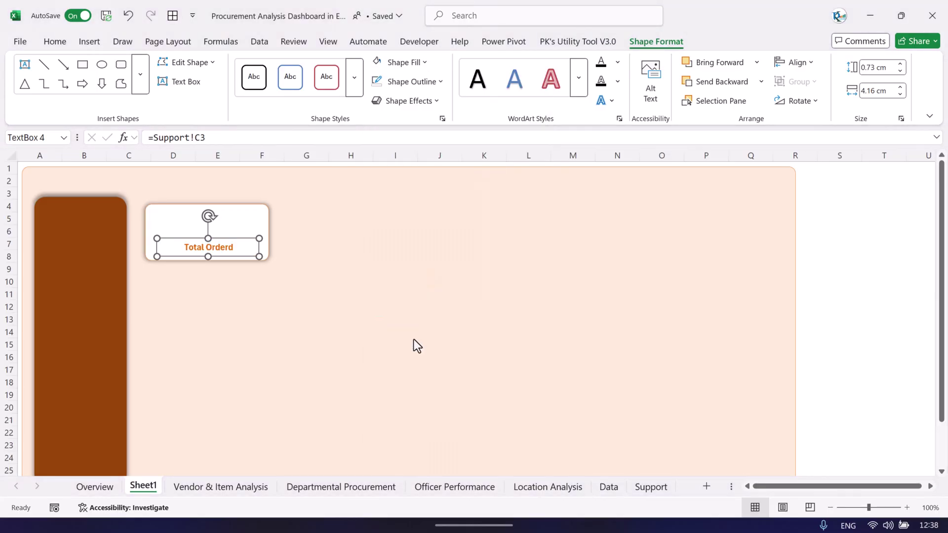
Duplicate the label's text box and place the copy directly above the original inside the card
{"action": "left_click_drag", "start_coordinate": [259, 249], "coordinate": [276, 271]}
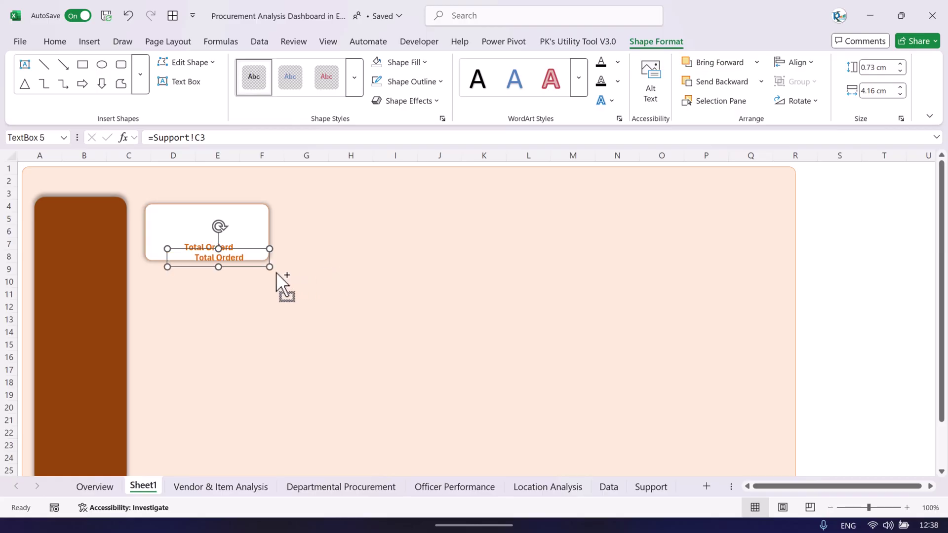
{"action": "left_click", "coordinate": [243, 240]}
{"action": "mouse_move", "coordinate": [243, 239]}
{"action": "left_mouse_down"}
{"action": "mouse_move", "coordinate": [235, 264]}
{"action": "mouse_move", "coordinate": [242, 267]}
{"action": "mouse_move", "coordinate": [230, 234]}
{"action": "left_mouse_up"}
{"action": "left_click", "coordinate": [239, 266]}
Relink the upper text box in the card to cell C4 of the Support sheet
{"action": "left_click_drag", "start_coordinate": [217, 138], "coordinate": [87, 137]}
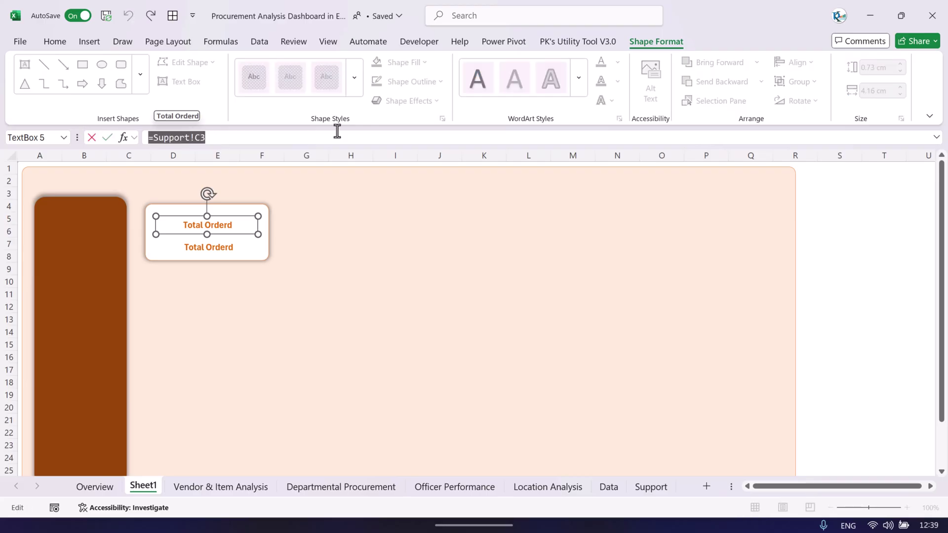
{"action": "type", "text": "="}
{"action": "left_click", "coordinate": [650, 487]}
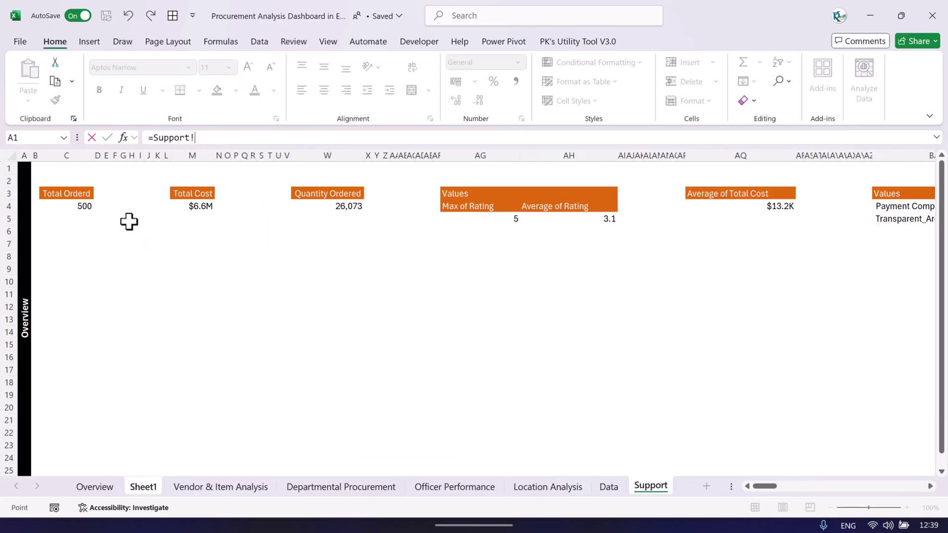
{"action": "left_click", "coordinate": [75, 206]}
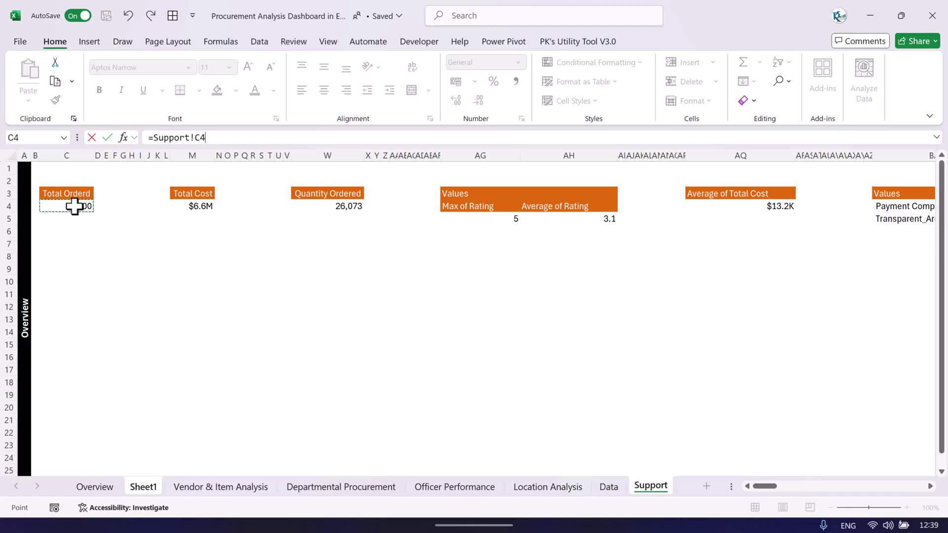
{"action": "key", "text": "Return"}
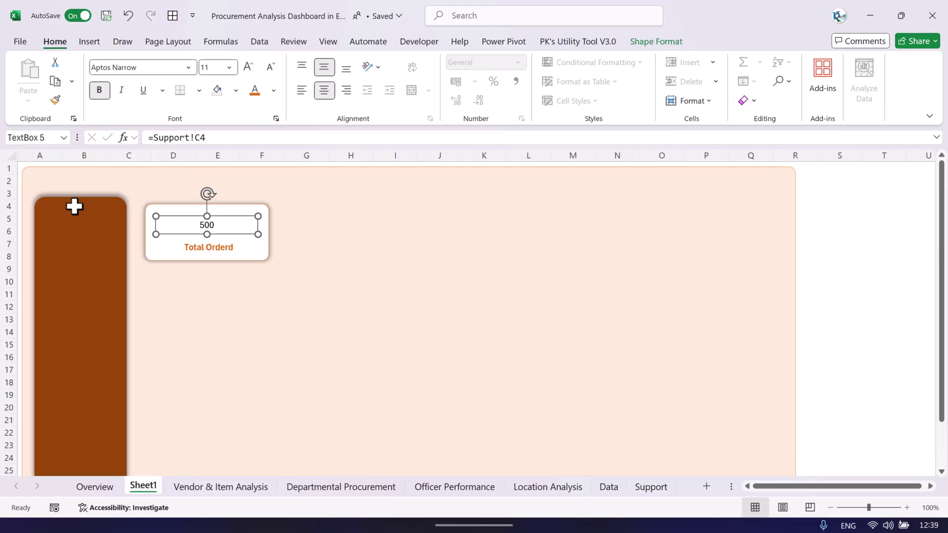
Enlarge the card's linked value to 32 pt in orange and stretch its text box taller to fit
{"action": "left_click", "coordinate": [251, 70]}
{"action": "left_click", "coordinate": [251, 70]}
{"action": "left_click", "coordinate": [250, 70]}
{"action": "left_click", "coordinate": [250, 70]}
{"action": "left_click", "coordinate": [251, 70]}
{"action": "left_click", "coordinate": [255, 90]}
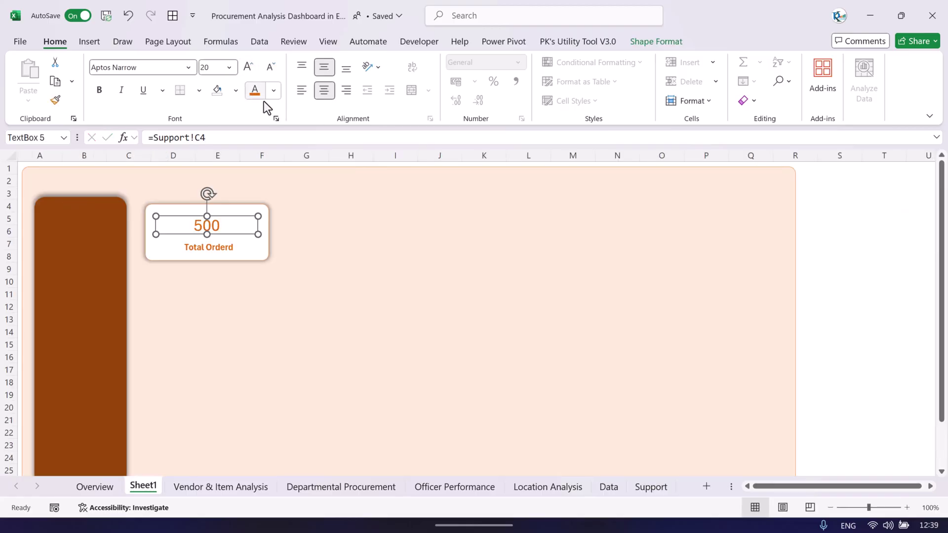
{"action": "left_click_drag", "start_coordinate": [207, 234], "coordinate": [207, 213]}
{"action": "left_click", "coordinate": [249, 67]}
{"action": "left_click", "coordinate": [249, 67]}
{"action": "left_click", "coordinate": [248, 67]}
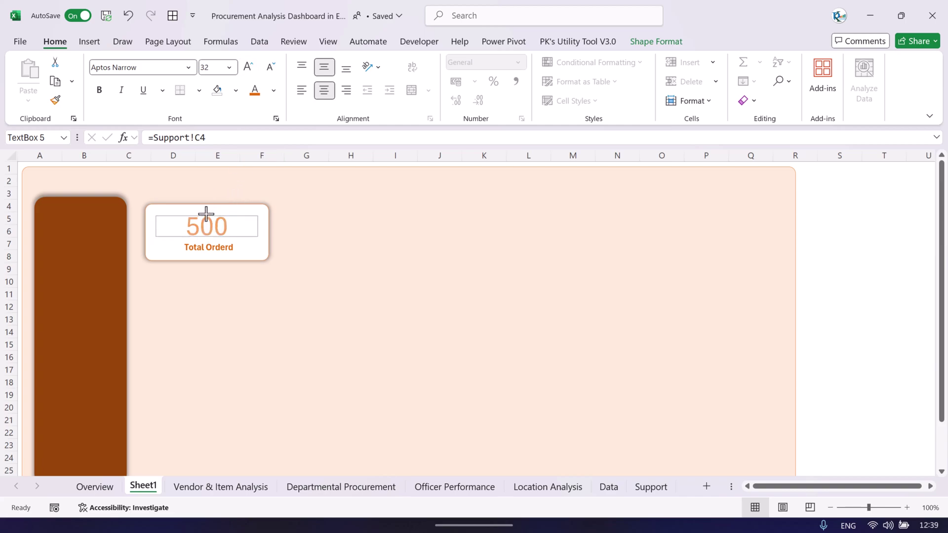
Compare with the cards on the Overview sheet and recolour the Sheet1 card's value in the darkest orange shade
{"action": "left_click", "coordinate": [89, 489]}
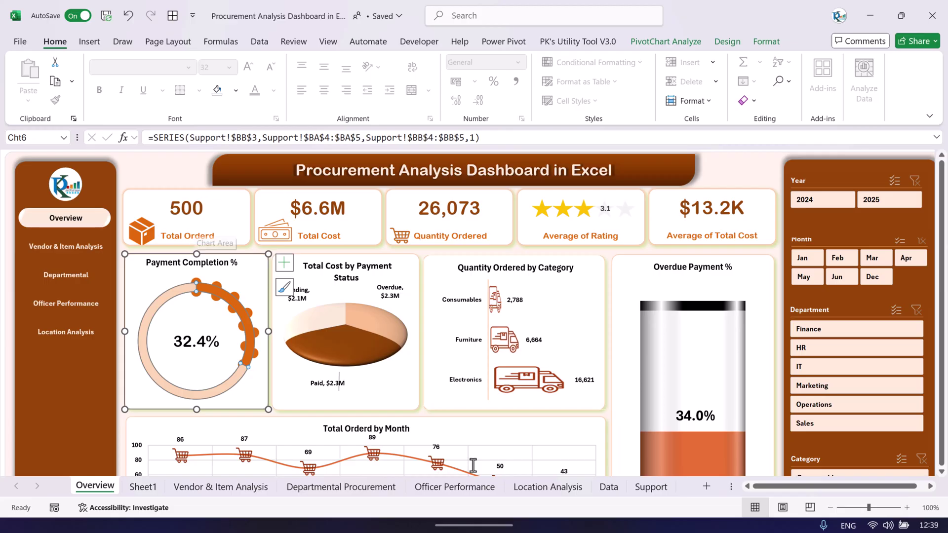
{"action": "left_click", "coordinate": [148, 487]}
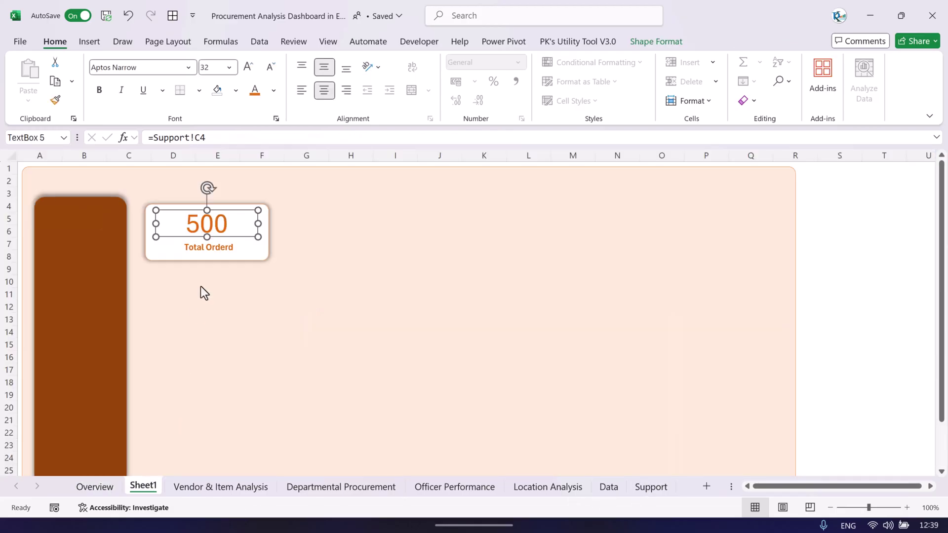
{"action": "left_click", "coordinate": [273, 90]}
{"action": "left_click", "coordinate": [420, 264]}
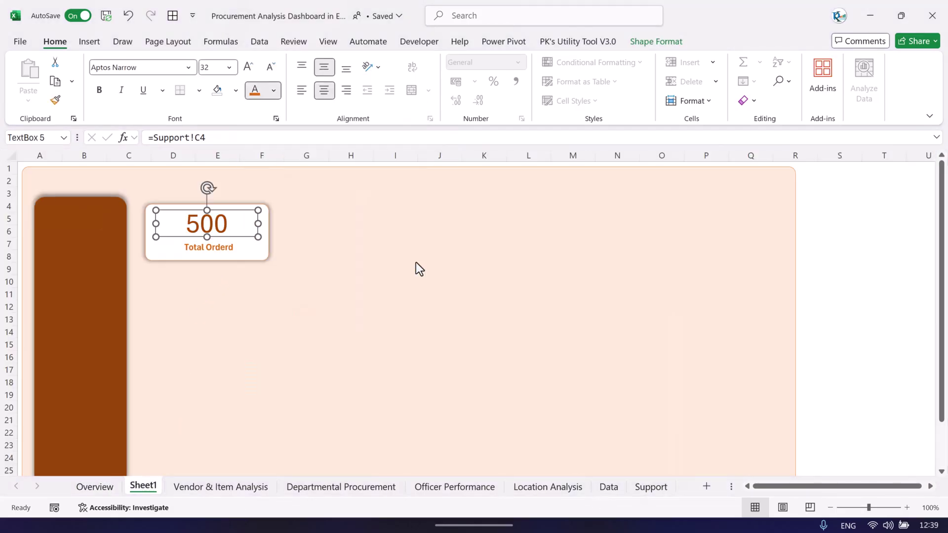
{"action": "left_click", "coordinate": [378, 248]}
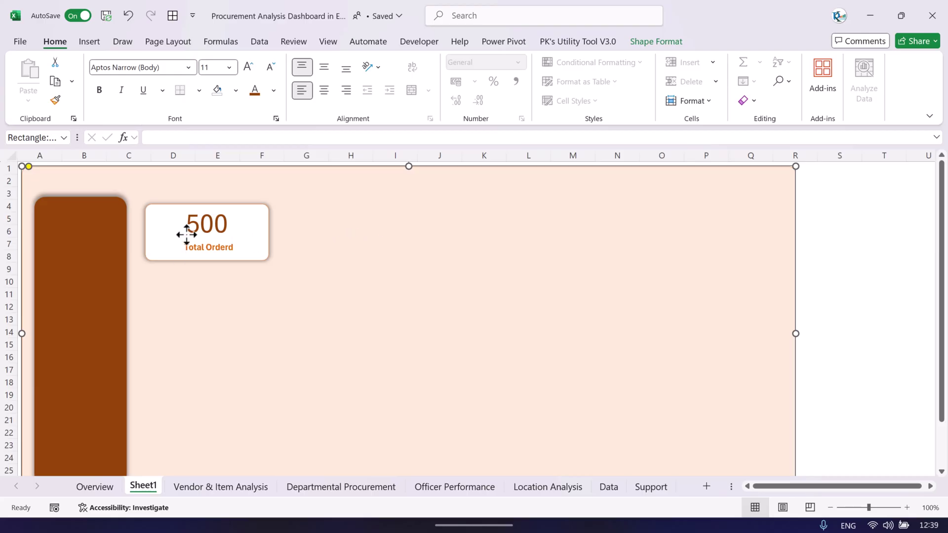
Filter the Overview dashboard to the HR department and compare the linked card on Sheet1 with the Overview card
{"action": "left_click", "coordinate": [95, 487]}
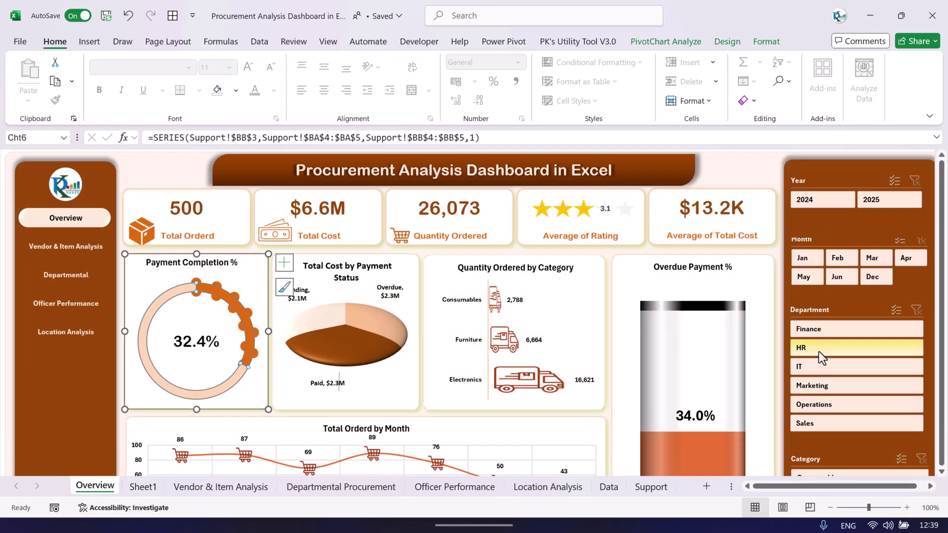
{"action": "left_click", "coordinate": [824, 345]}
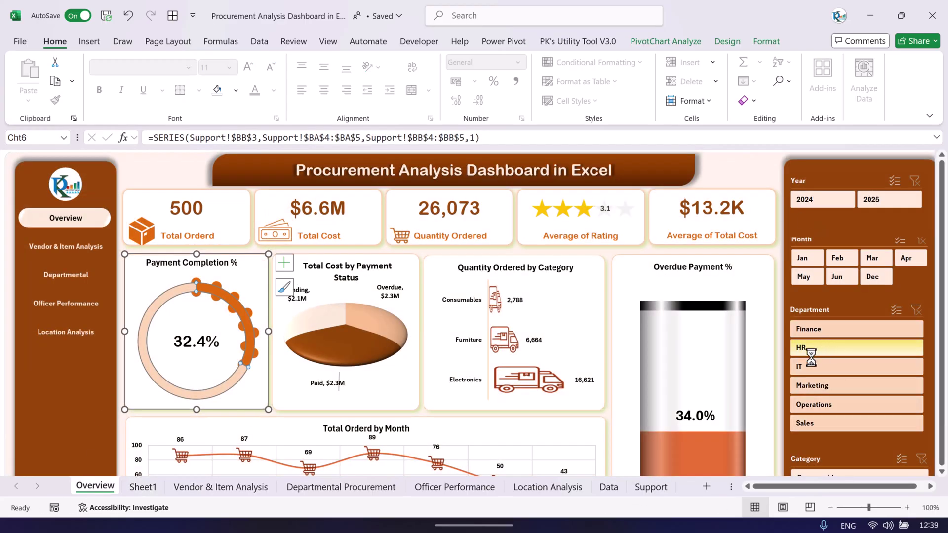
{"action": "left_click", "coordinate": [147, 486]}
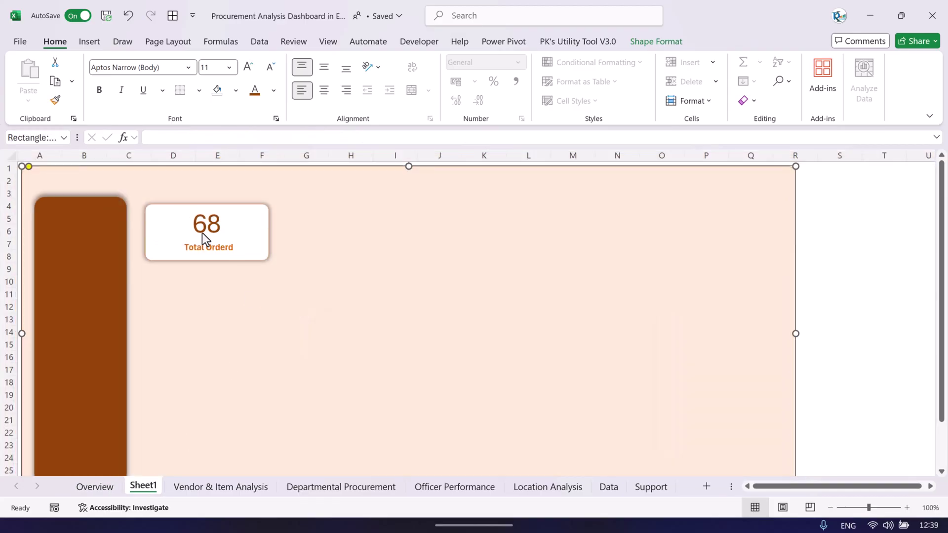
{"action": "left_click", "coordinate": [100, 492]}
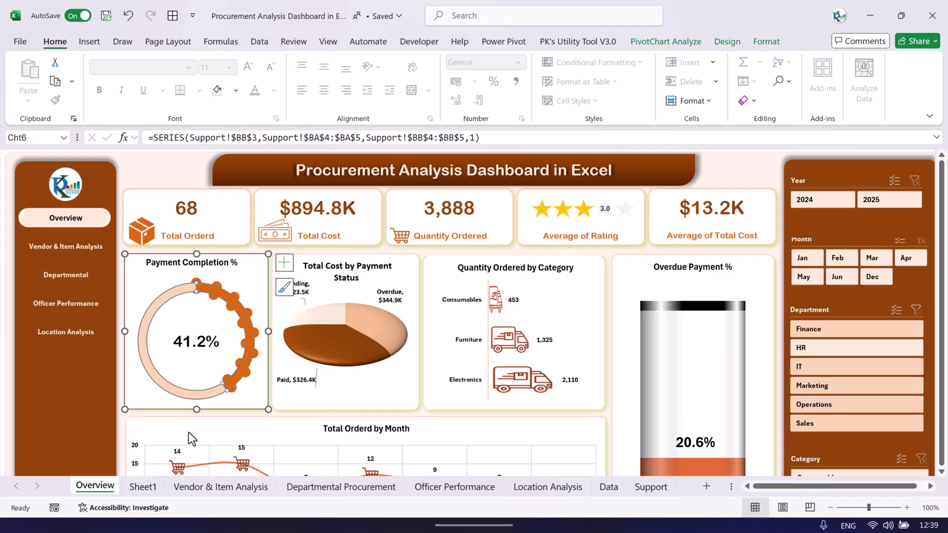
{"action": "left_click", "coordinate": [147, 486]}
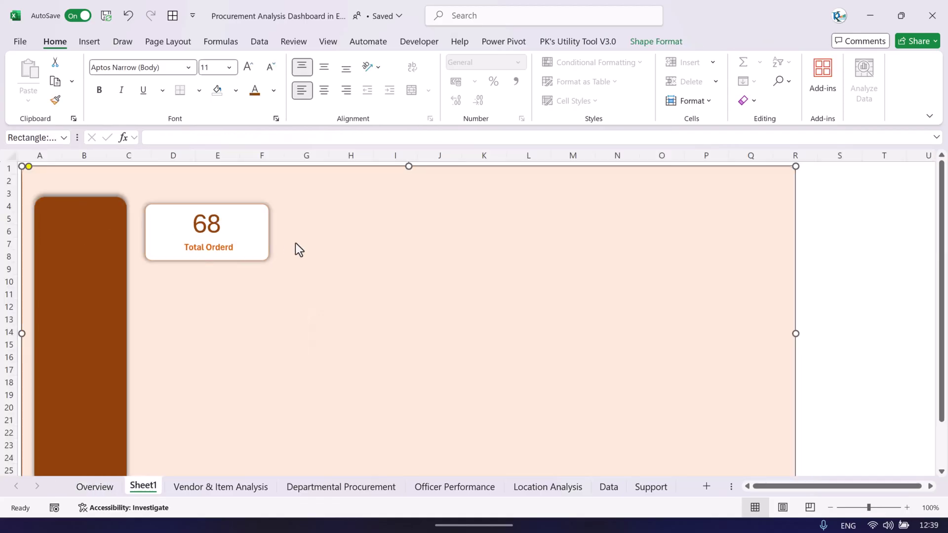
Duplicate the white card rectangle below the Total Orderd card and stretch the copy down to about row 20 as a chart card
{"action": "left_click", "coordinate": [269, 211]}
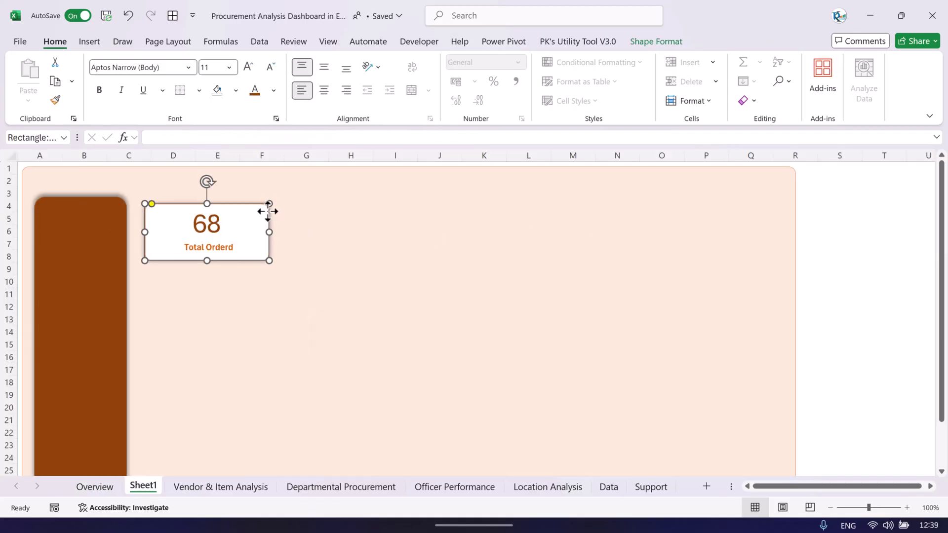
{"action": "left_click_drag", "start_coordinate": [271, 211], "coordinate": [239, 298]}
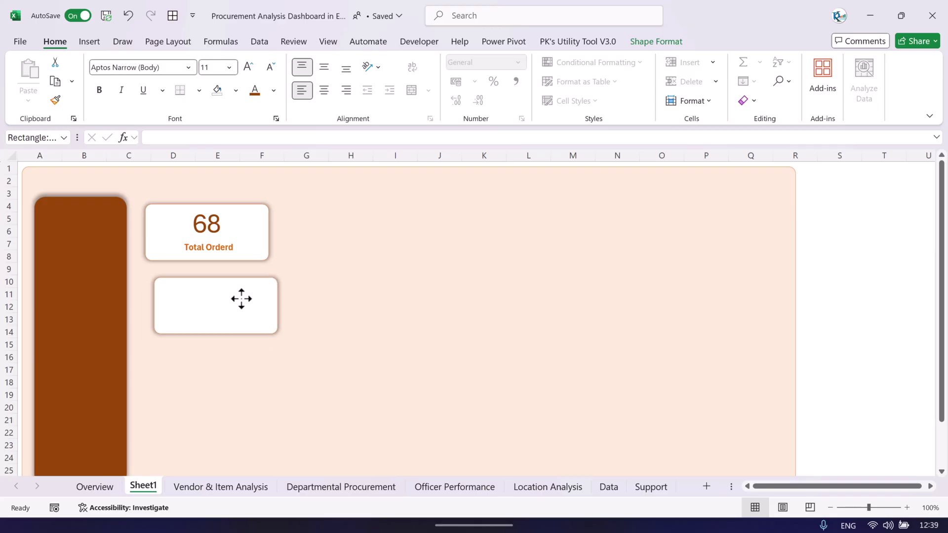
{"action": "left_click_drag", "start_coordinate": [216, 333], "coordinate": [216, 419]}
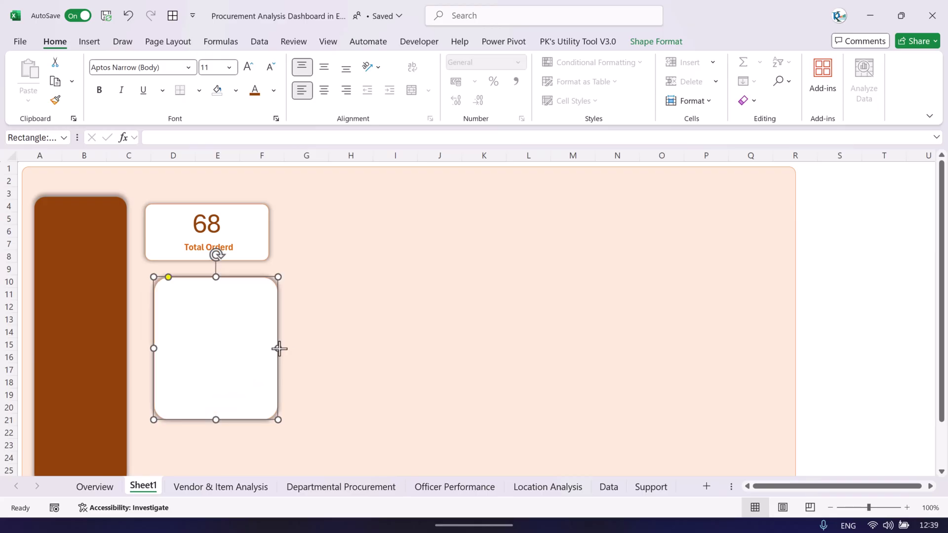
{"action": "mouse_move", "coordinate": [279, 349]}
{"action": "left_mouse_down"}
{"action": "mouse_move", "coordinate": [339, 349]}
{"action": "mouse_move", "coordinate": [273, 345]}
{"action": "left_mouse_up"}
Examine the Payment Completion % doughnut chart on Overview and its source pivot table in columns BA:BB of the Support sheet
{"action": "left_click", "coordinate": [95, 487]}
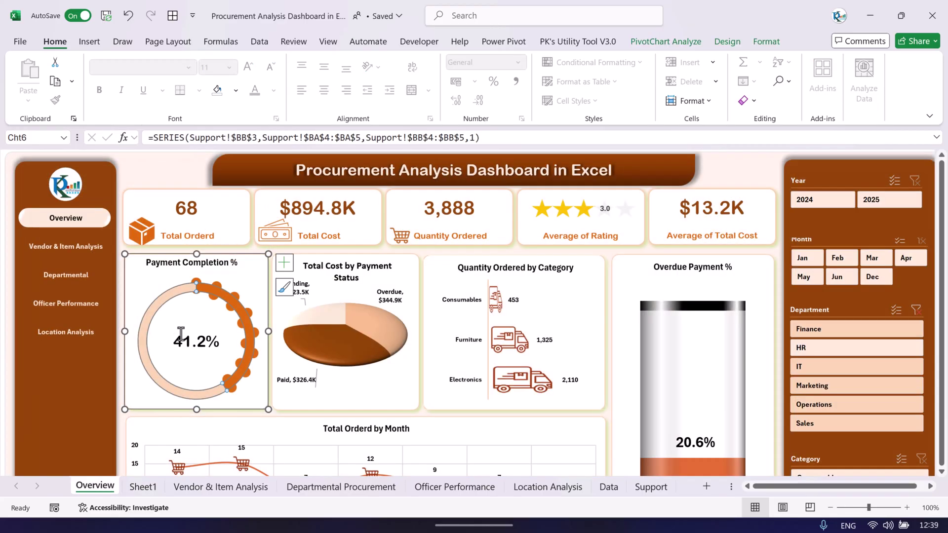
{"action": "left_click", "coordinate": [650, 489]}
{"action": "left_click", "coordinate": [584, 381]}
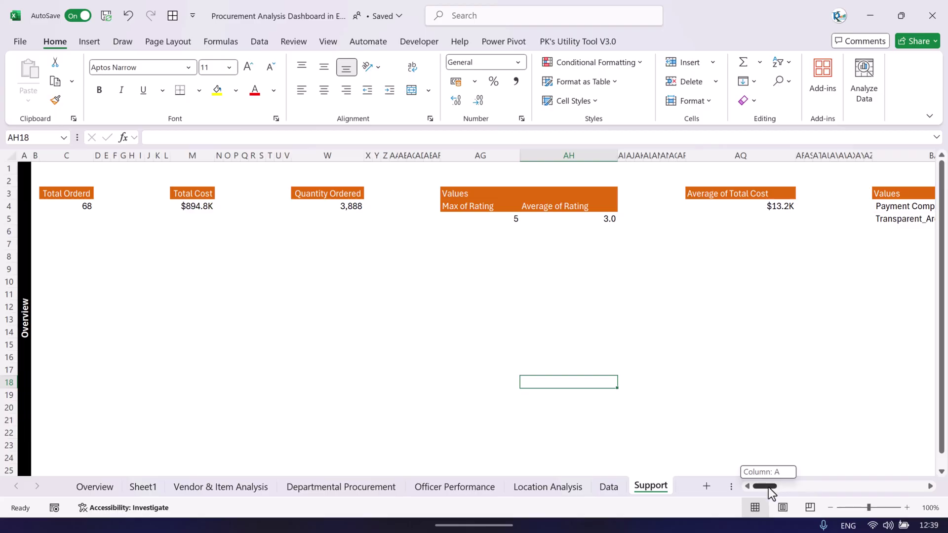
{"action": "left_click_drag", "start_coordinate": [769, 487], "coordinate": [781, 487]}
{"action": "left_click", "coordinate": [488, 208]}
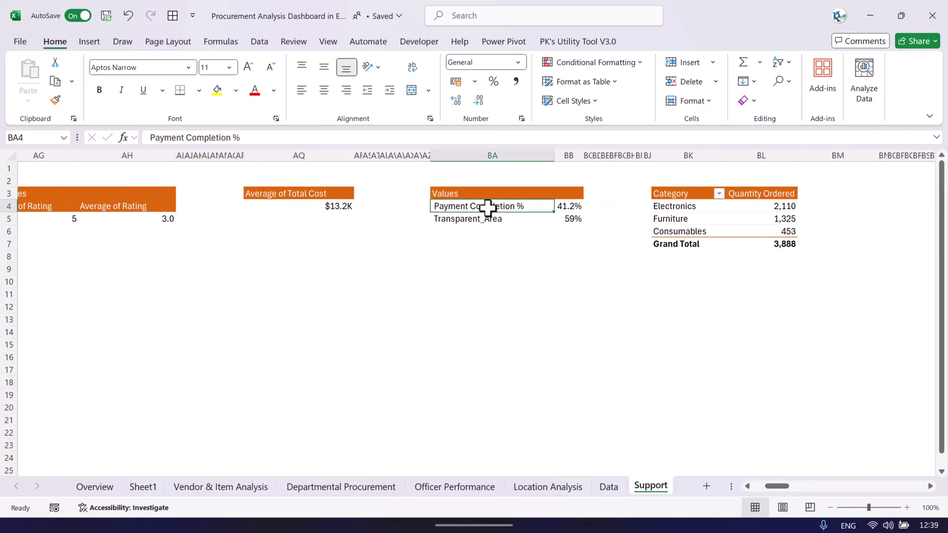
{"action": "left_click_drag", "start_coordinate": [487, 208], "coordinate": [576, 215]}
{"action": "left_click", "coordinate": [549, 242]}
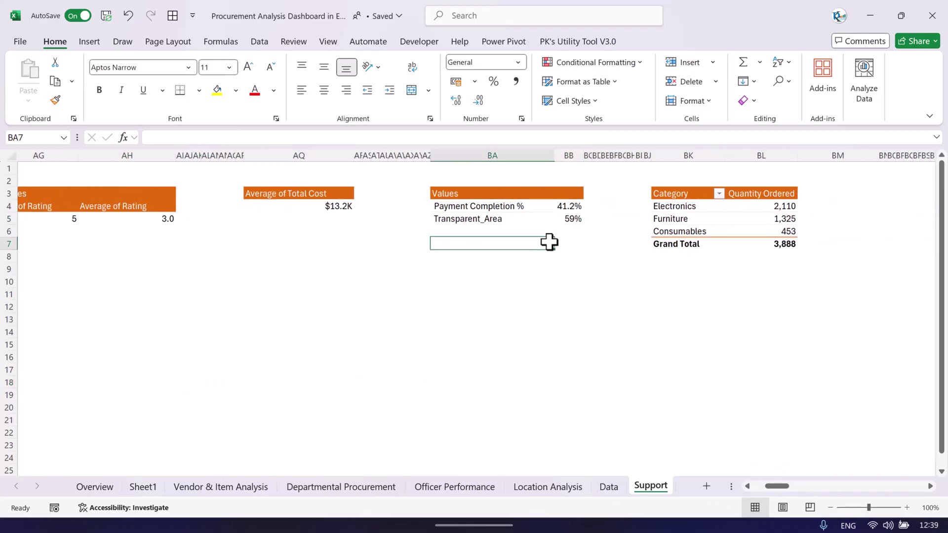
{"action": "left_click_drag", "start_coordinate": [493, 207], "coordinate": [569, 208]}
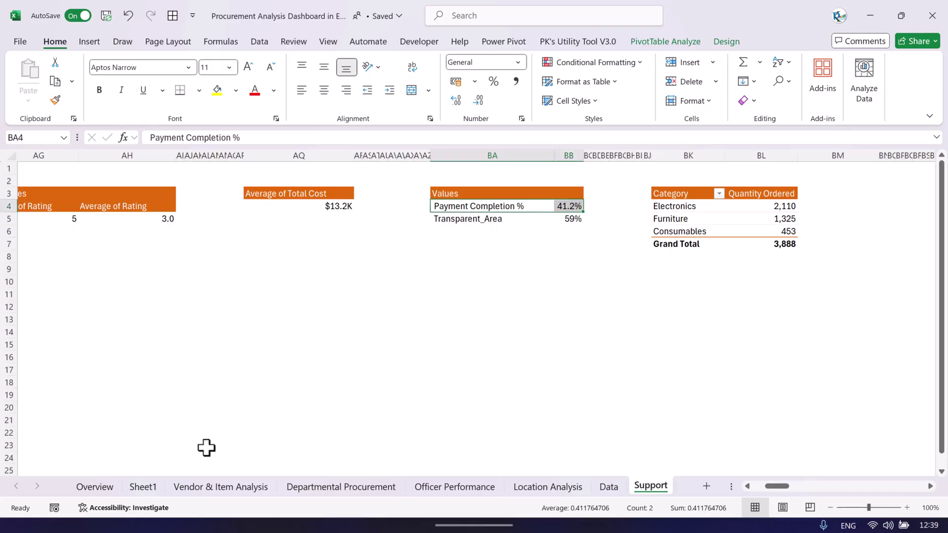
{"action": "left_click", "coordinate": [92, 488]}
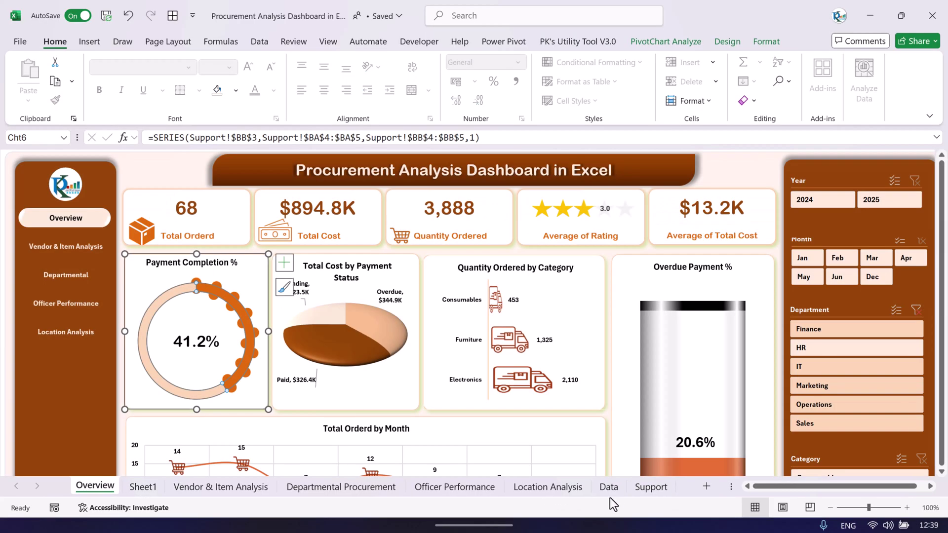
Examine the Payment Completion % and Transparent_Area values in cells BA4:BB5 of the Support sheet
{"action": "left_click", "coordinate": [641, 491]}
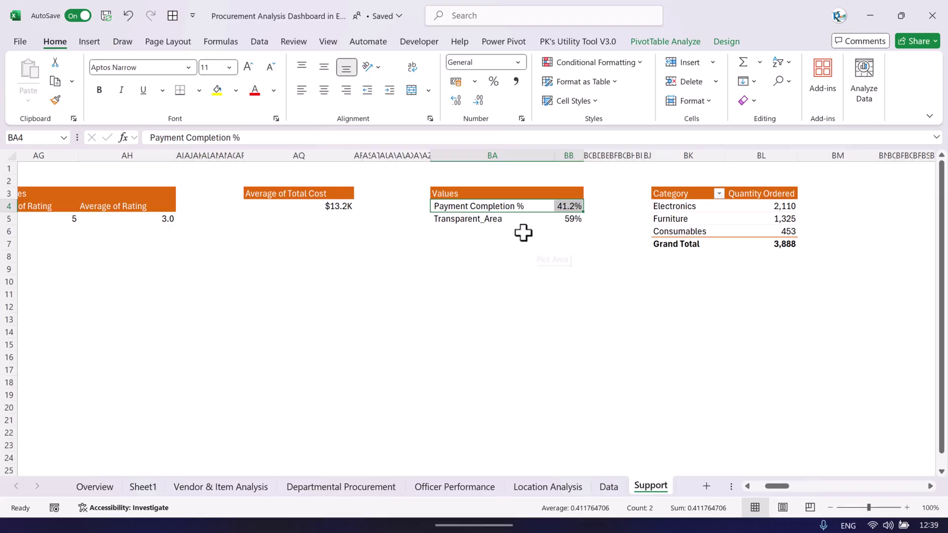
{"action": "left_click", "coordinate": [491, 219]}
{"action": "left_click", "coordinate": [577, 220]}
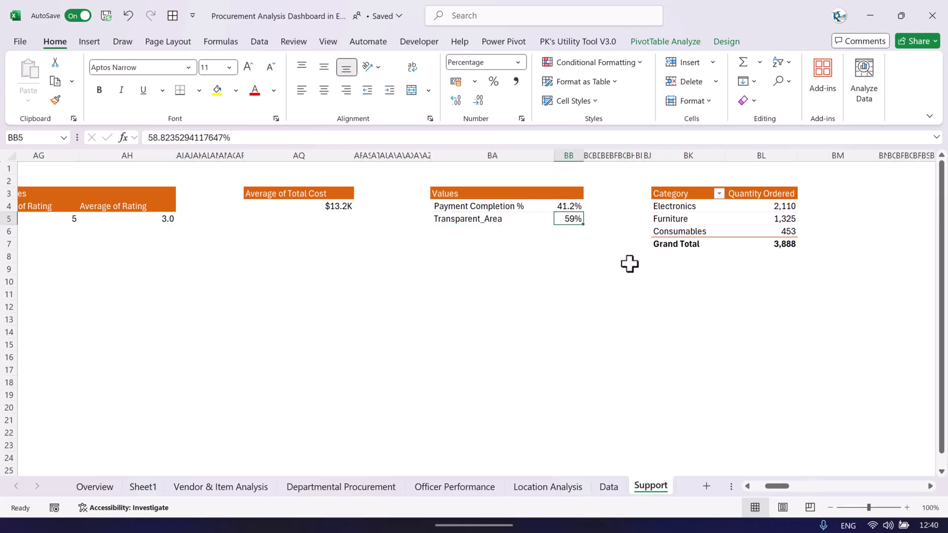
{"action": "left_click", "coordinate": [571, 206]}
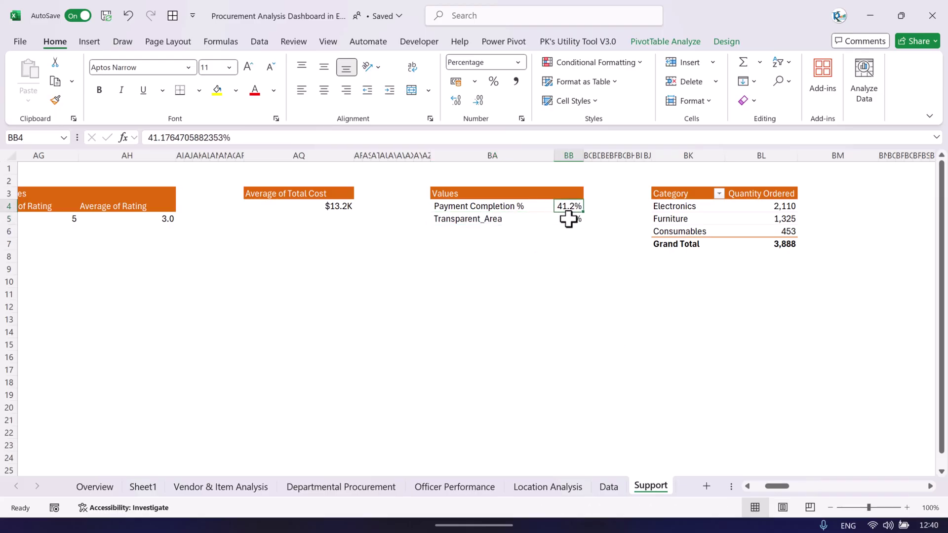
{"action": "left_click", "coordinate": [569, 218]}
{"action": "left_click", "coordinate": [575, 205]}
{"action": "left_click", "coordinate": [488, 197]}
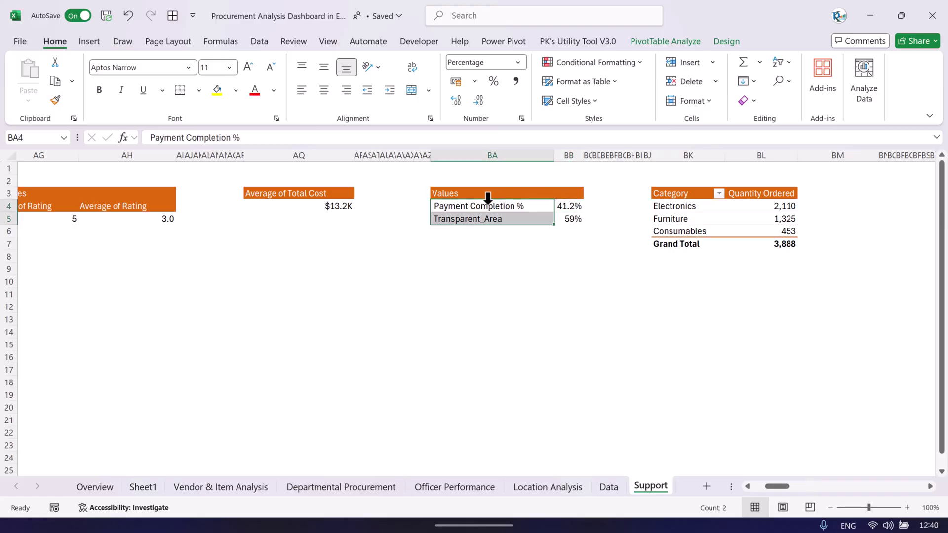
Insert a doughnut chart from the Payment Completion % and Transparent_Area data in BA4:BB5
{"action": "left_click_drag", "start_coordinate": [482, 210], "coordinate": [558, 220]}
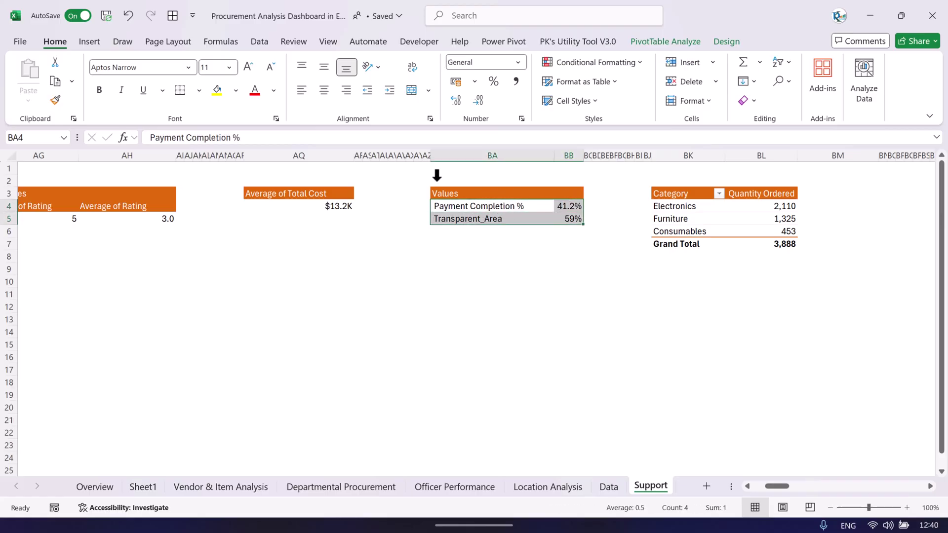
{"action": "left_click", "coordinate": [90, 41]}
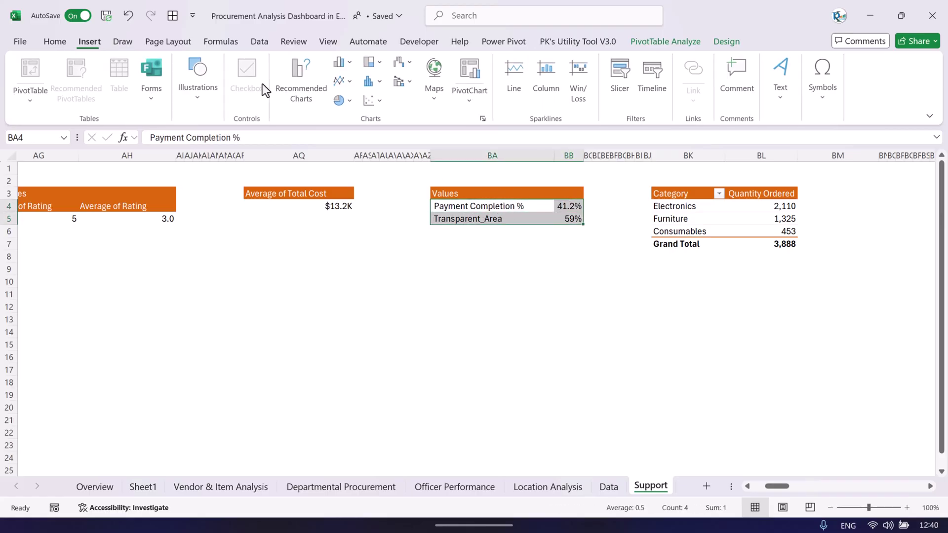
{"action": "left_click", "coordinate": [344, 100]}
{"action": "left_click", "coordinate": [360, 273]}
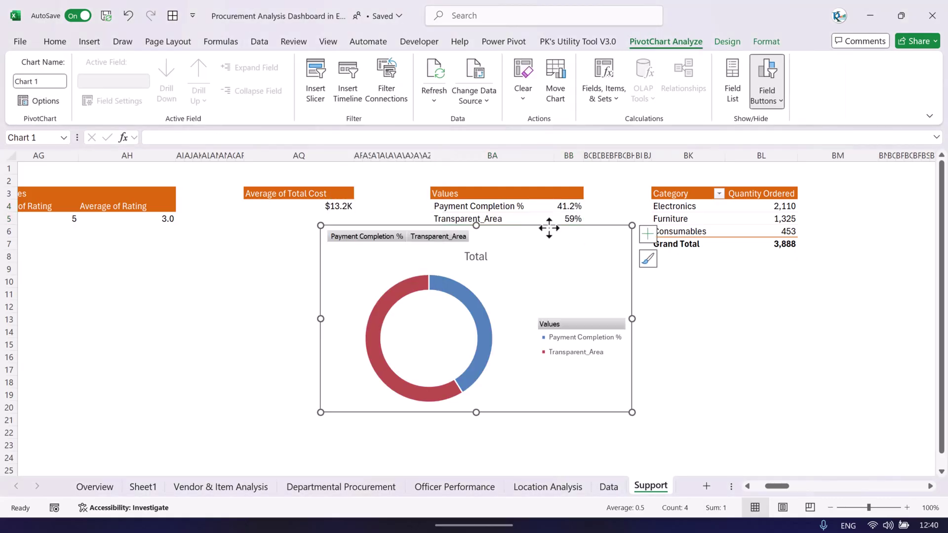
Move the doughnut chart from the Support sheet onto Sheet1, undoing the accidental shift of its title
{"action": "key", "text": "ctrl+x"}
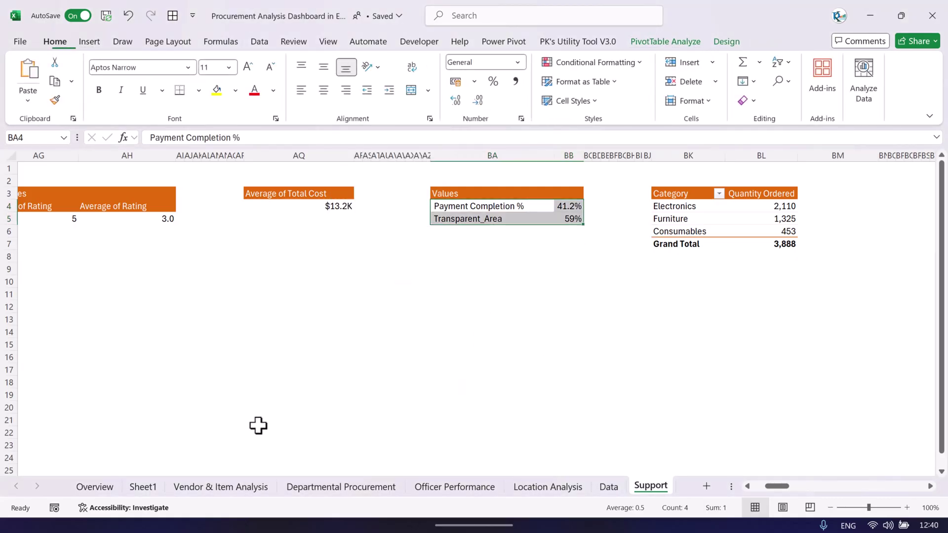
{"action": "left_click", "coordinate": [143, 487]}
{"action": "key", "text": "ctrl+v"}
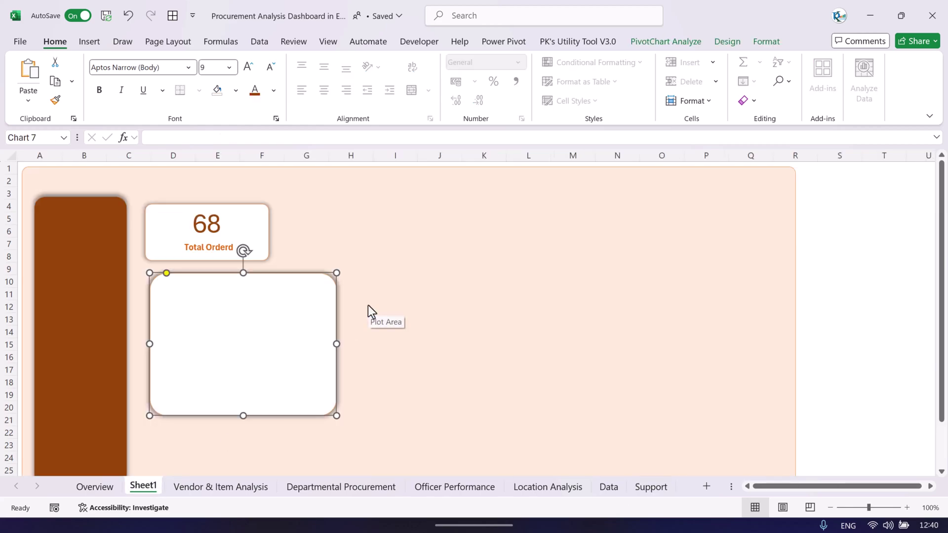
{"action": "left_click_drag", "start_coordinate": [335, 301], "coordinate": [346, 303]}
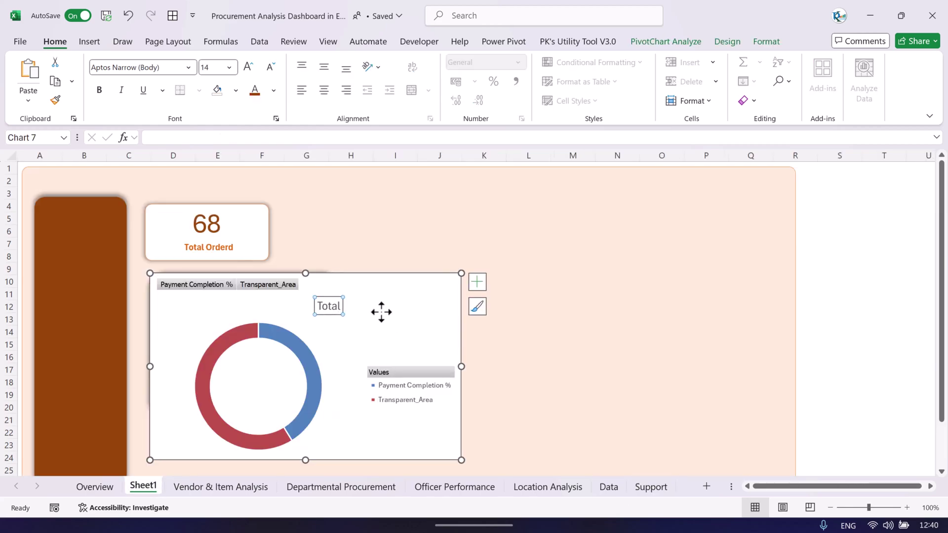
{"action": "key", "text": "ctrl+z"}
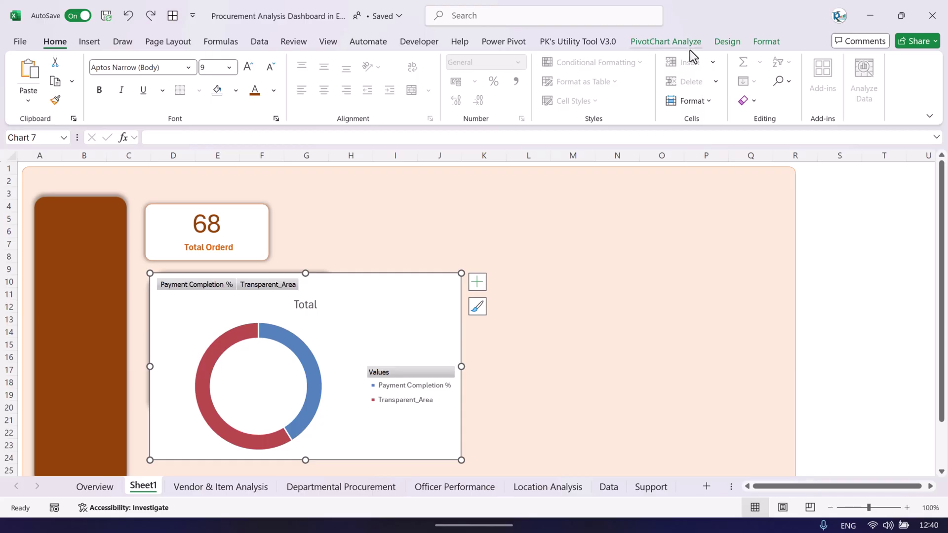
Hide all field buttons on the Sheet1 doughnut chart
{"action": "left_click", "coordinate": [681, 43]}
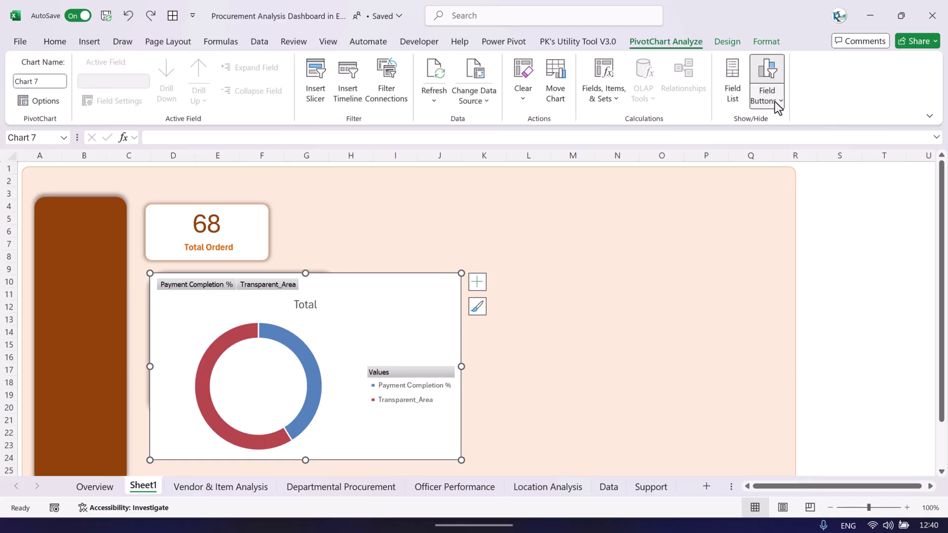
{"action": "left_click", "coordinate": [775, 102]}
{"action": "left_click", "coordinate": [790, 223]}
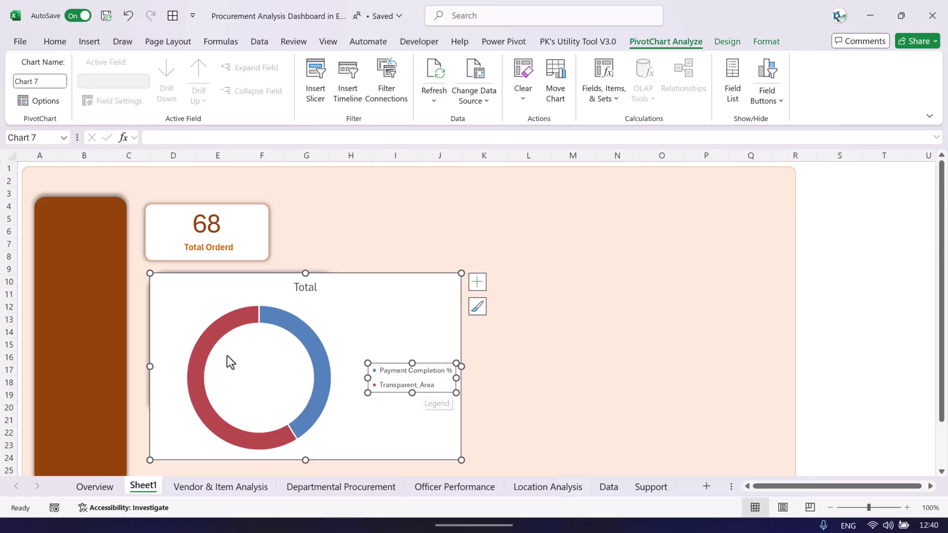
Compare with the Payment Completion % chart on Overview and remove the outline from the Sheet1 doughnut series
{"action": "left_click", "coordinate": [95, 486]}
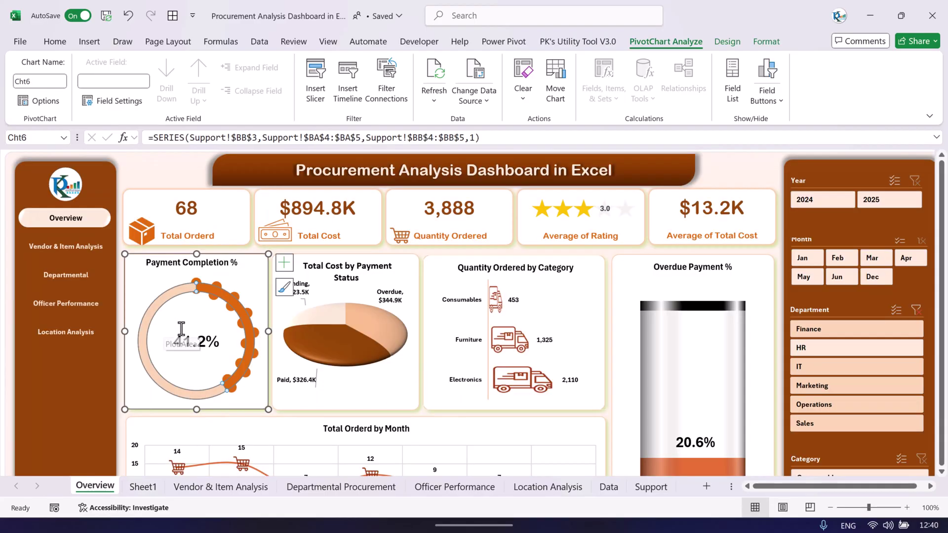
{"action": "left_click", "coordinate": [143, 487]}
{"action": "left_click", "coordinate": [318, 341]}
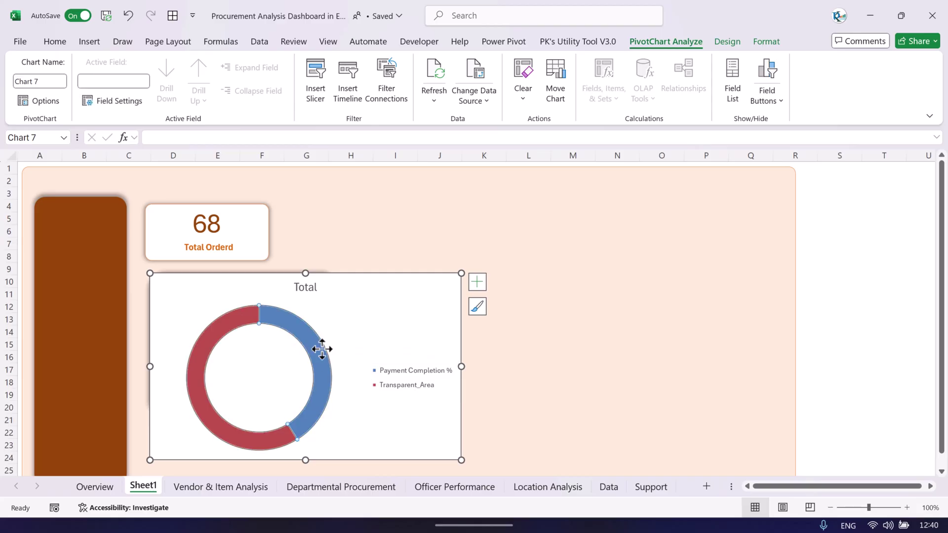
{"action": "left_click", "coordinate": [766, 41]}
{"action": "left_click", "coordinate": [426, 85]}
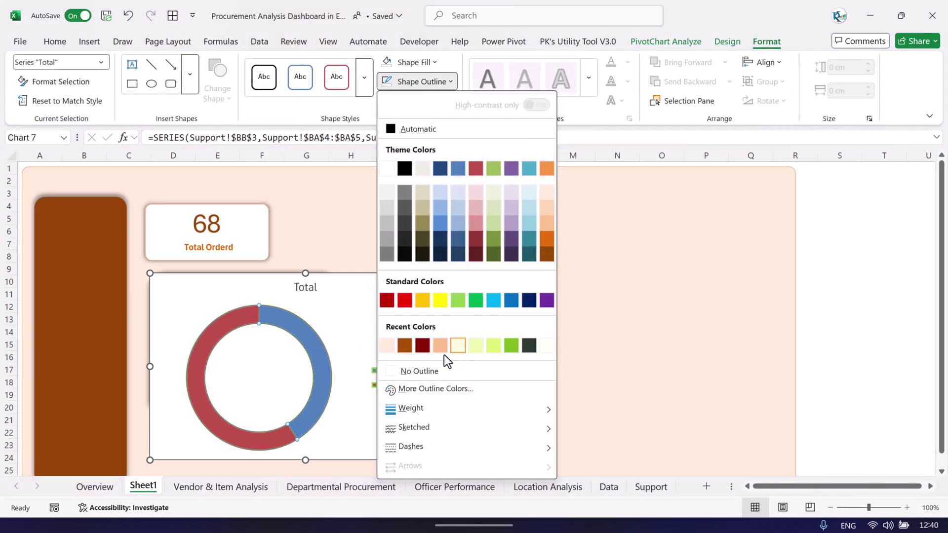
{"action": "left_click", "coordinate": [425, 371]}
{"action": "left_click", "coordinate": [354, 325]}
Fill the Payment Completion % slice with the second-darkest theme orange and the Transparent_Area slice with the lightest theme orange
{"action": "left_click", "coordinate": [307, 332]}
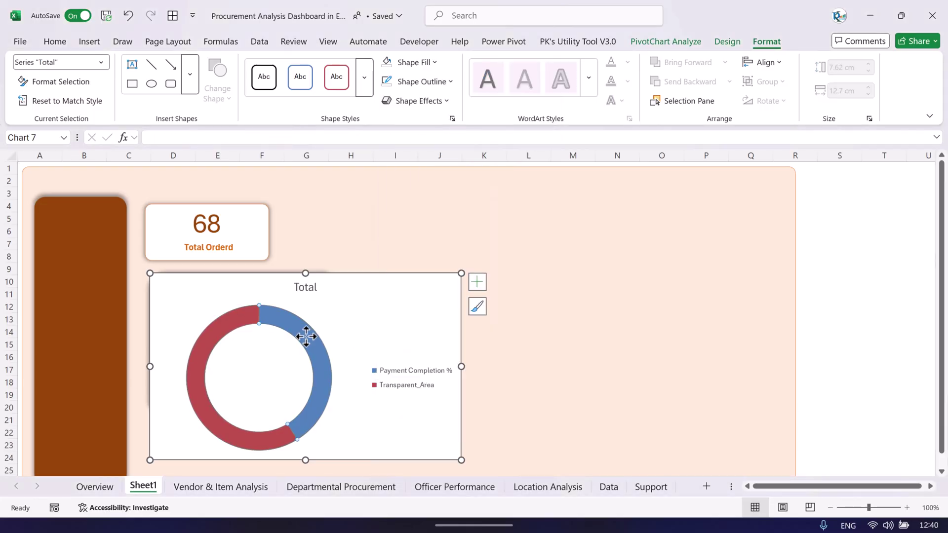
{"action": "double_click", "coordinate": [307, 332]}
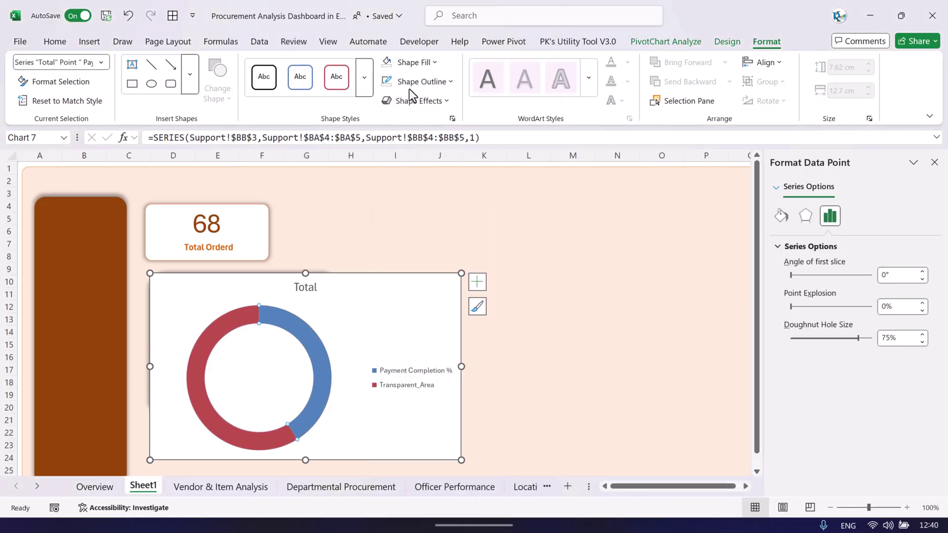
{"action": "left_click", "coordinate": [417, 63]}
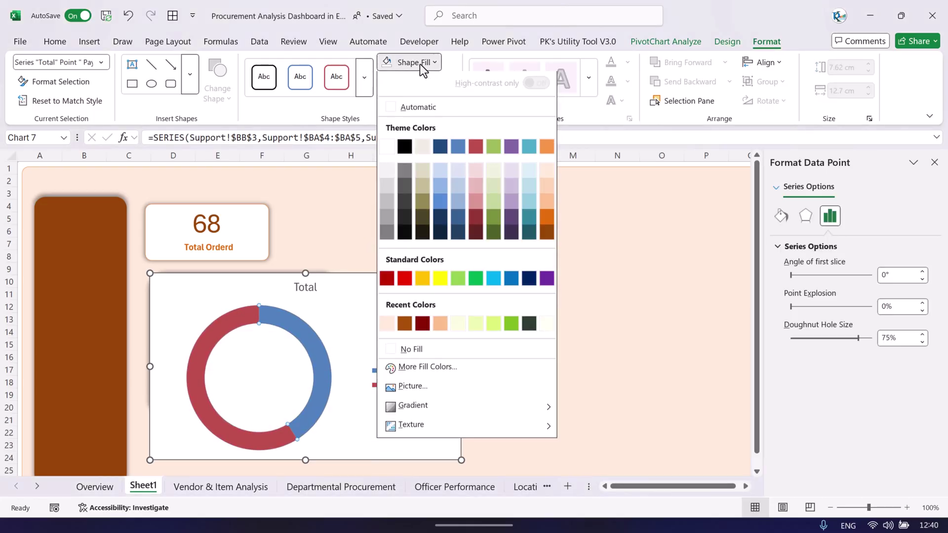
{"action": "left_click", "coordinate": [550, 220]}
{"action": "left_click", "coordinate": [221, 325]}
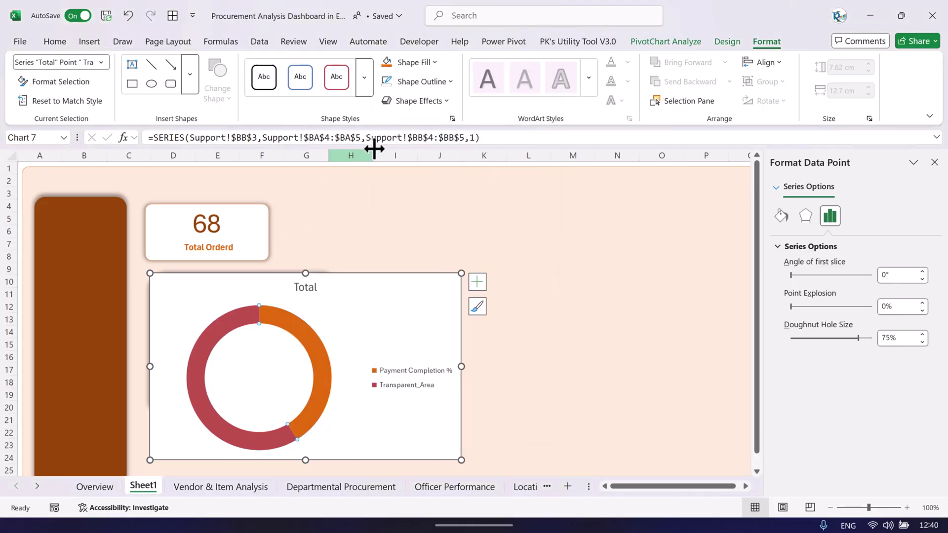
{"action": "left_click", "coordinate": [410, 61]}
{"action": "left_click", "coordinate": [547, 173]}
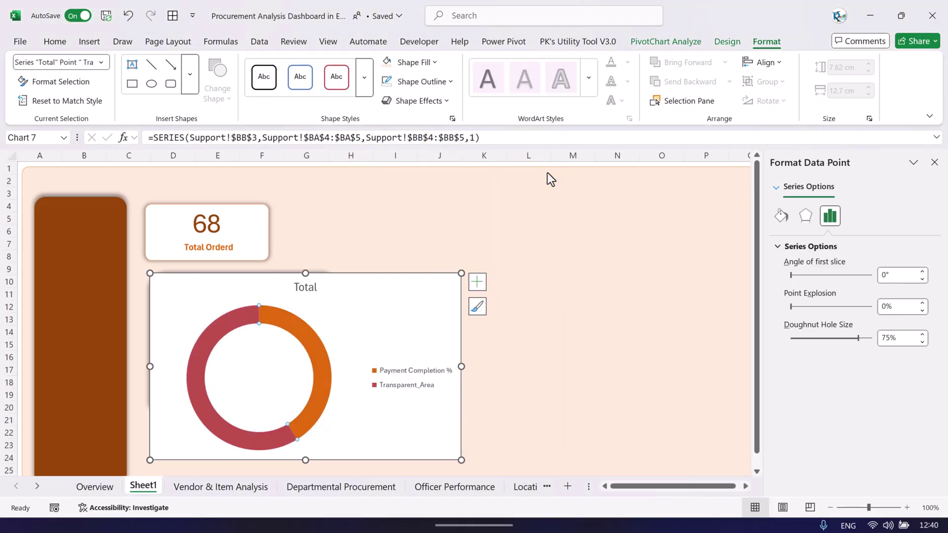
Remove the doughnut chart's legend and shrink the chart to about 5.4 by 7 cm within the white chart card
{"action": "left_click", "coordinate": [399, 298]}
{"action": "left_click", "coordinate": [477, 282]}
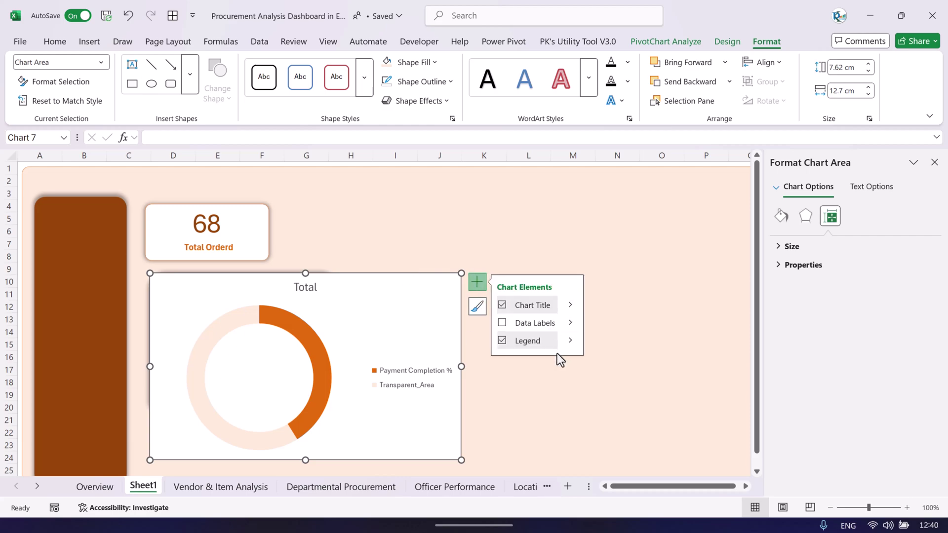
{"action": "left_click", "coordinate": [502, 340]}
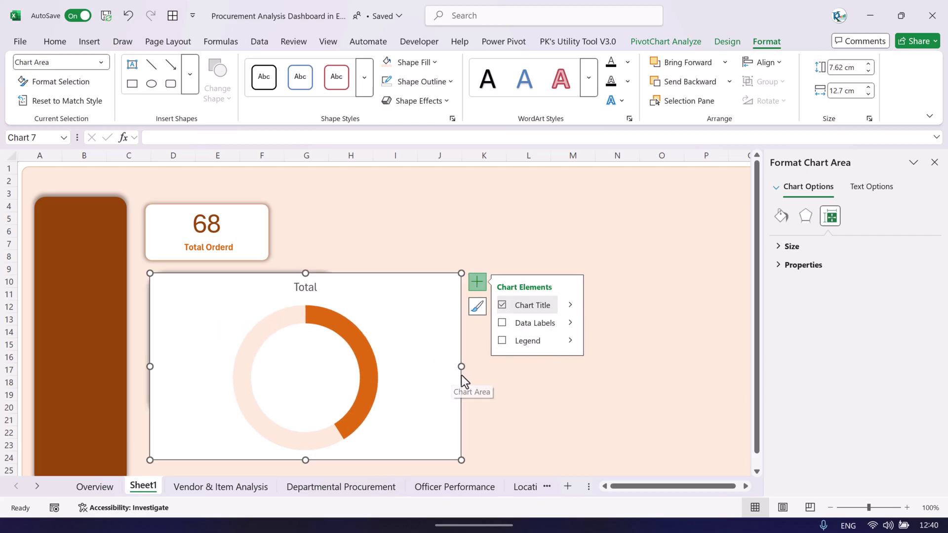
{"action": "left_click_drag", "start_coordinate": [458, 457], "coordinate": [328, 412]}
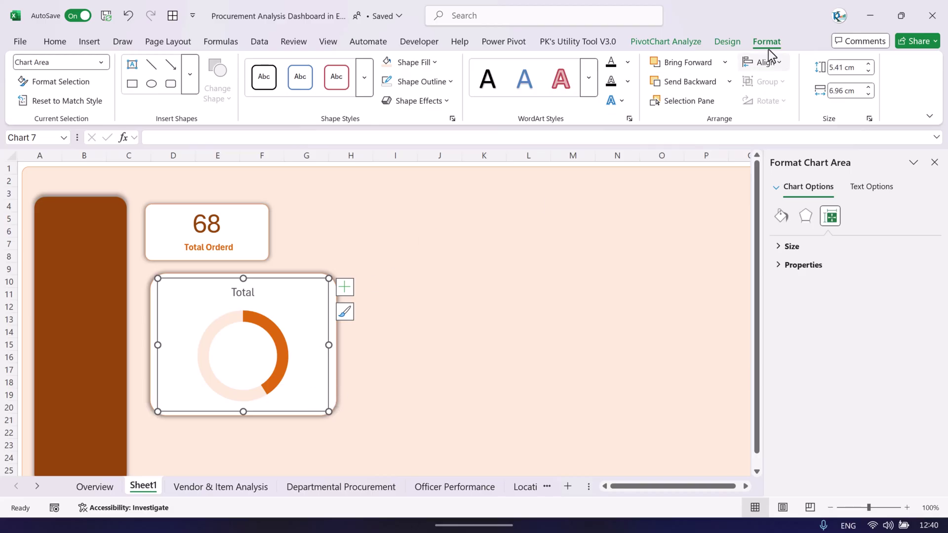
Set the doughnut chart area to no outline and no fill
{"action": "left_click", "coordinate": [430, 89]}
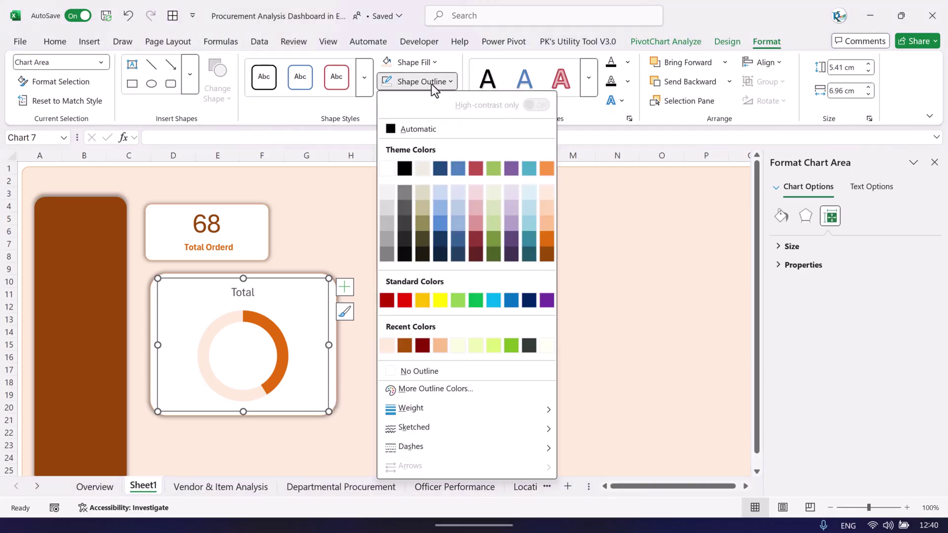
{"action": "left_click", "coordinate": [448, 370]}
{"action": "left_click", "coordinate": [419, 63]}
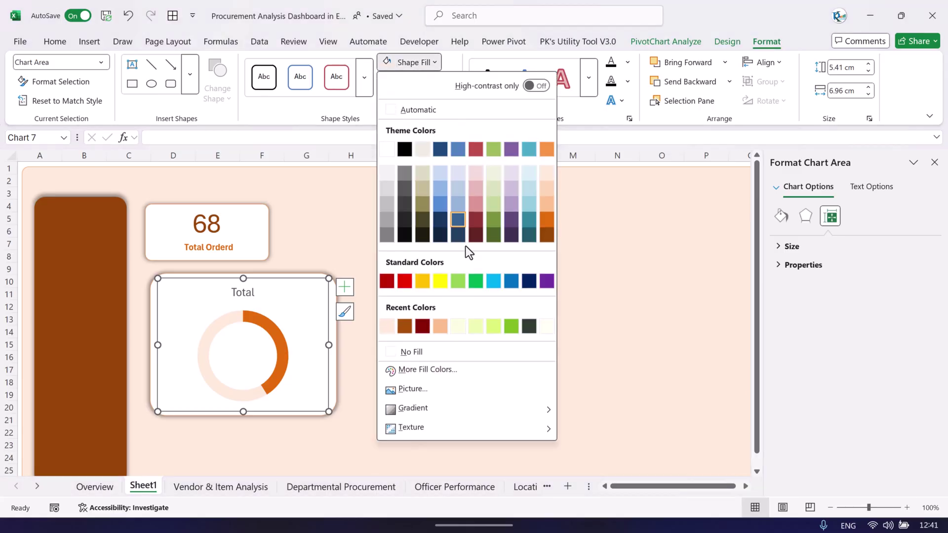
{"action": "left_click", "coordinate": [395, 352]}
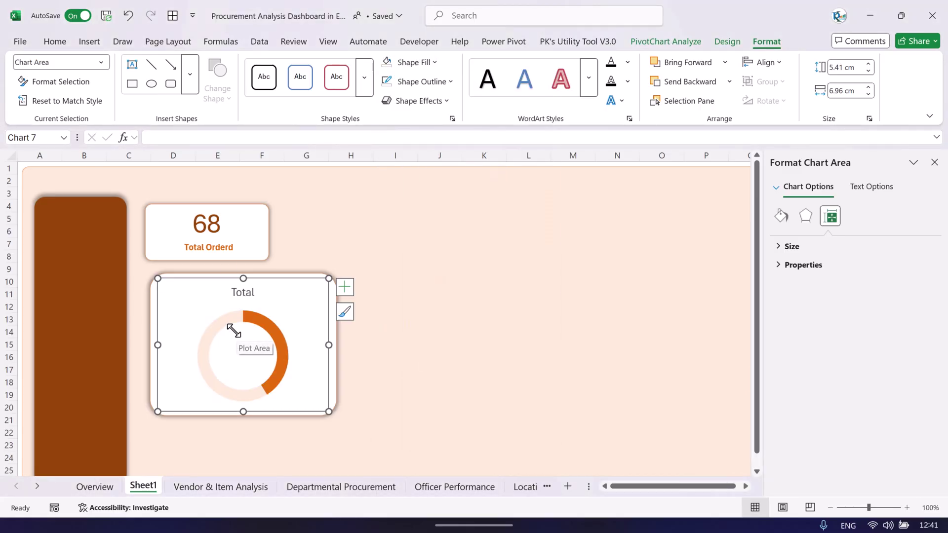
Give the Payment Completion % slice a solid border in the second-darkest theme orange, 6 pt wide
{"action": "left_click", "coordinate": [272, 324]}
{"action": "left_click", "coordinate": [270, 326]}
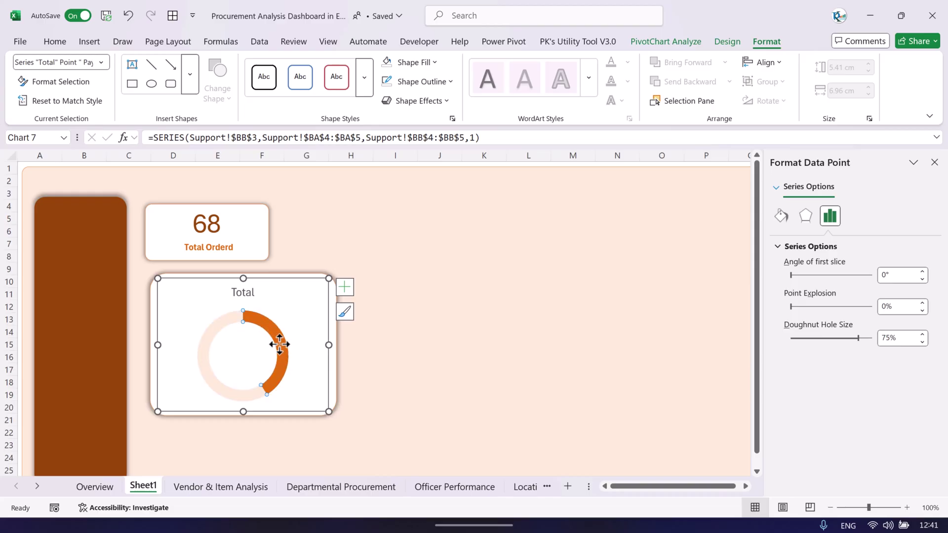
{"action": "left_click", "coordinate": [785, 217]}
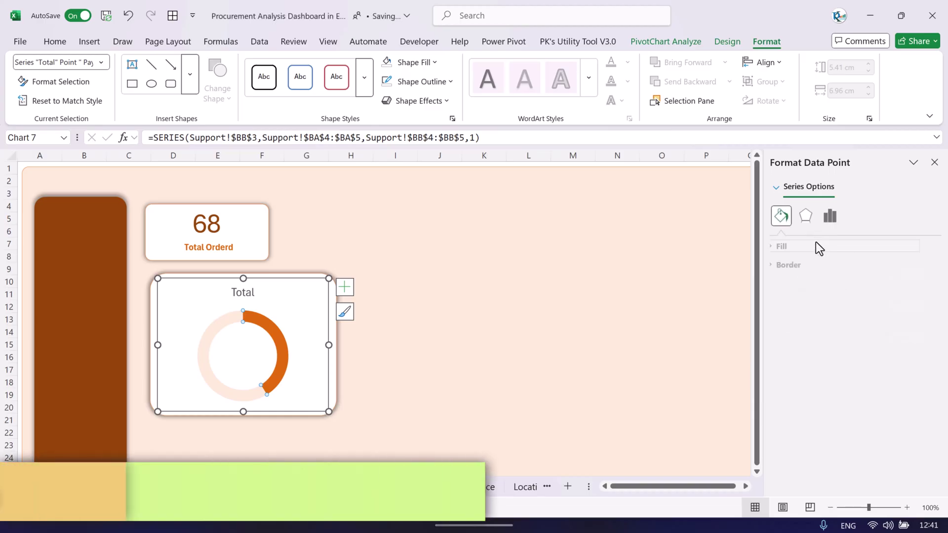
{"action": "left_click", "coordinate": [793, 265]}
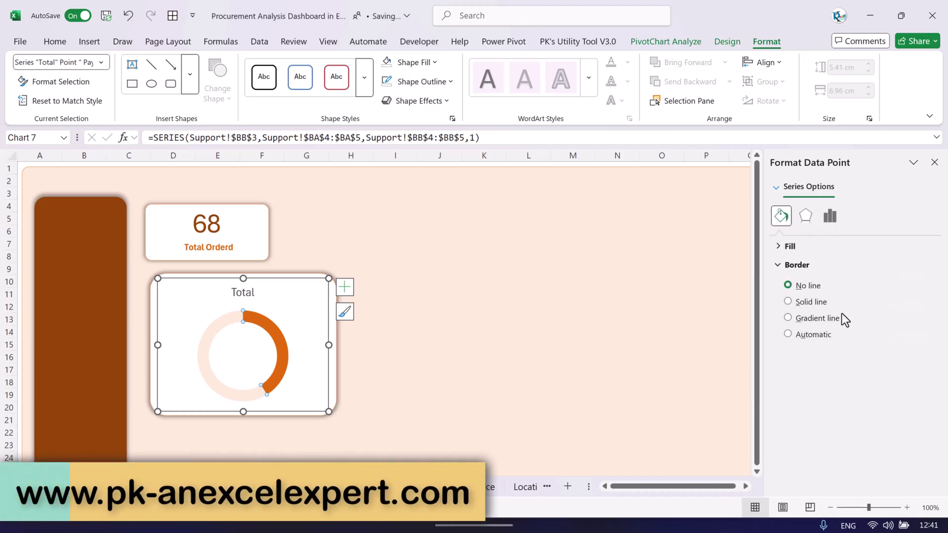
{"action": "left_click", "coordinate": [806, 306]}
{"action": "scroll", "coordinate": [816, 307], "scroll_direction": "down", "scroll_amount": 1}
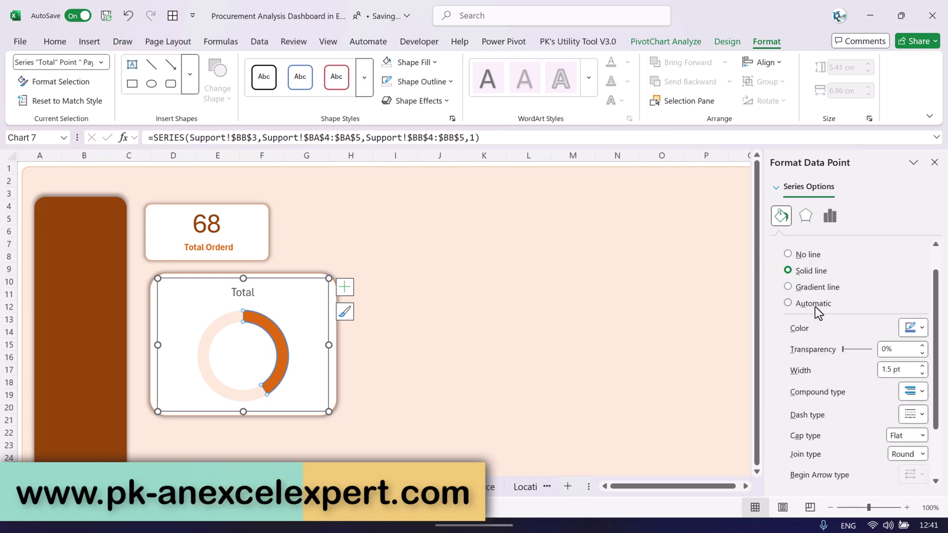
{"action": "left_click", "coordinate": [921, 330]}
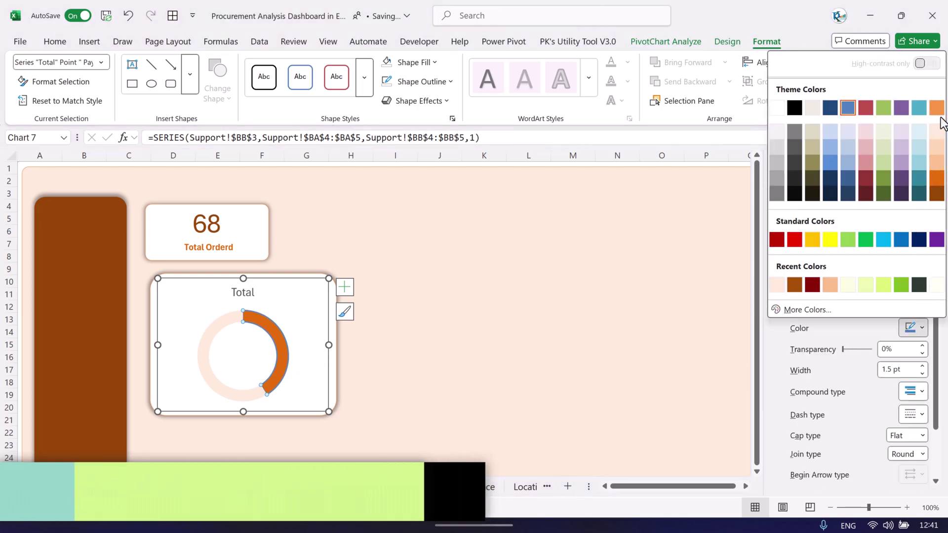
{"action": "left_click", "coordinate": [939, 178]}
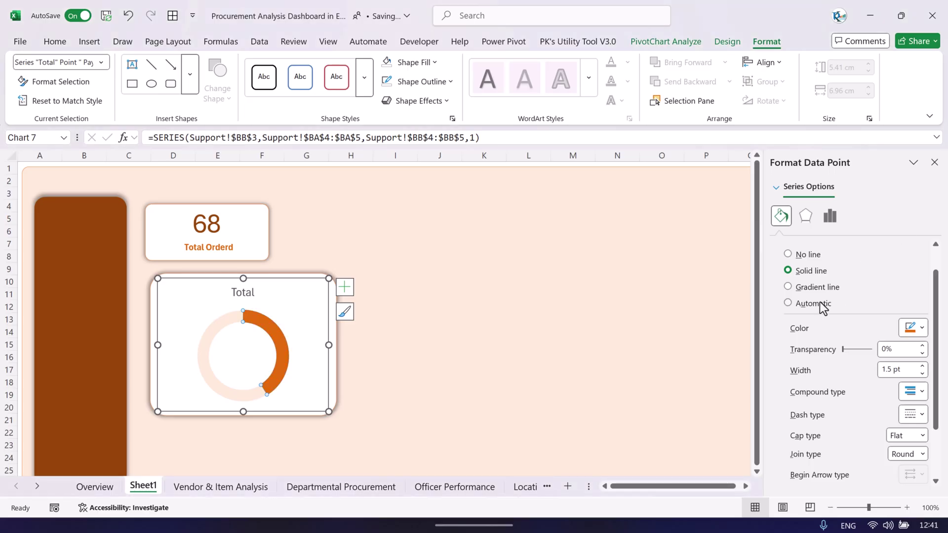
{"action": "left_click", "coordinate": [922, 367]}
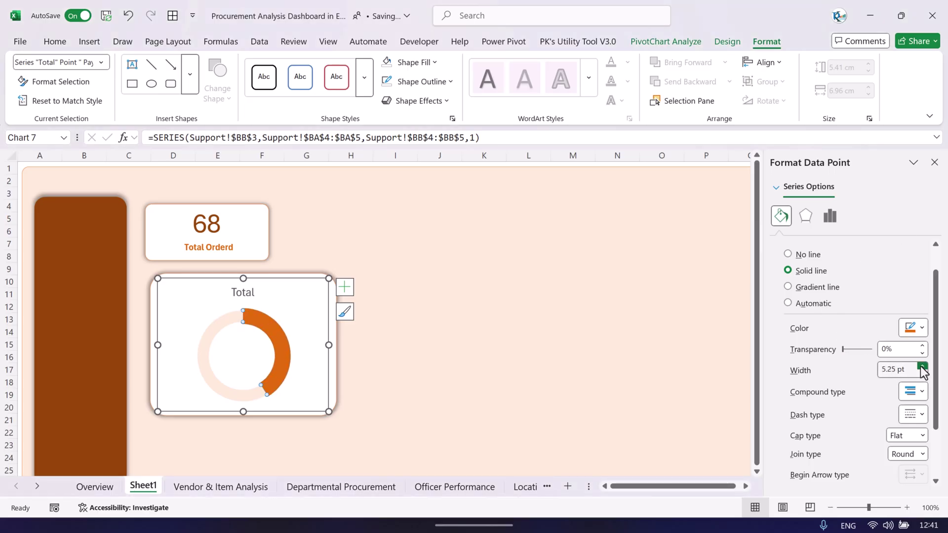
{"action": "left_click", "coordinate": [922, 367]}
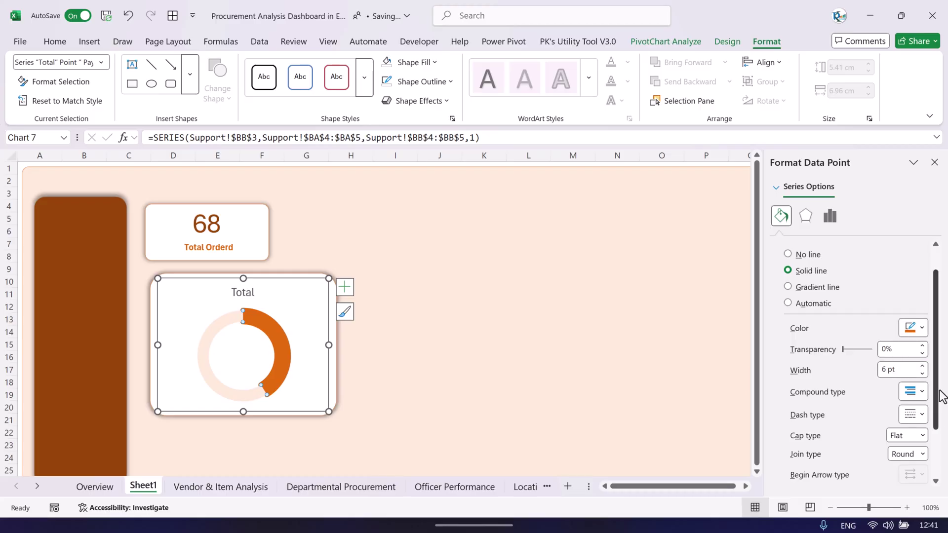
Set the Payment Completion % slice's border to 7 pt wide with a round-dot dash type and a round cap
{"action": "scroll", "coordinate": [933, 345], "scroll_direction": "down", "scroll_amount": 1}
{"action": "left_click", "coordinate": [922, 324]}
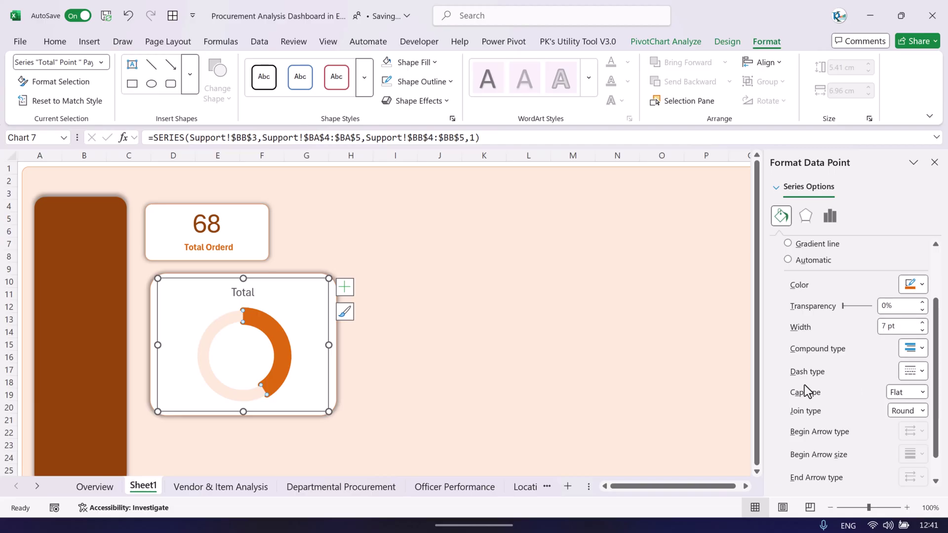
{"action": "left_click", "coordinate": [921, 371]}
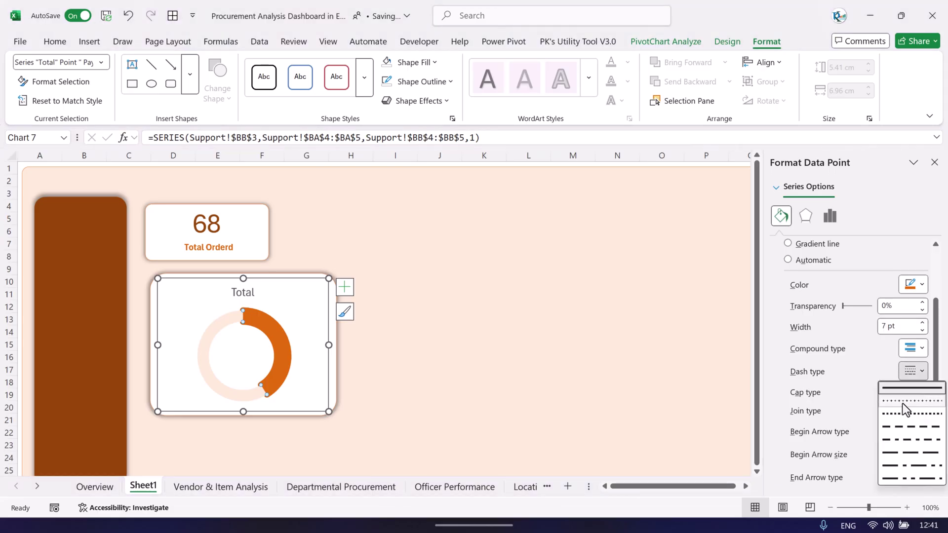
{"action": "left_click", "coordinate": [904, 404]}
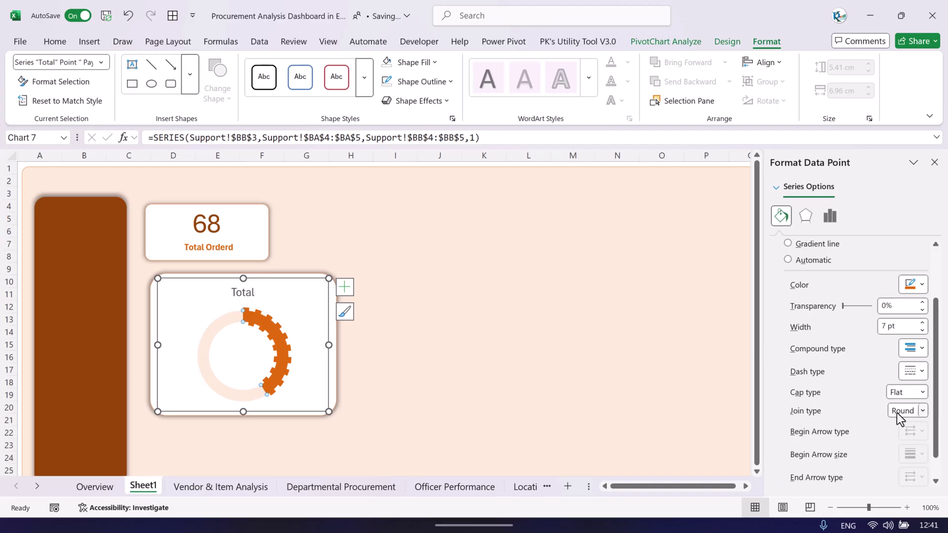
{"action": "left_click", "coordinate": [923, 393]}
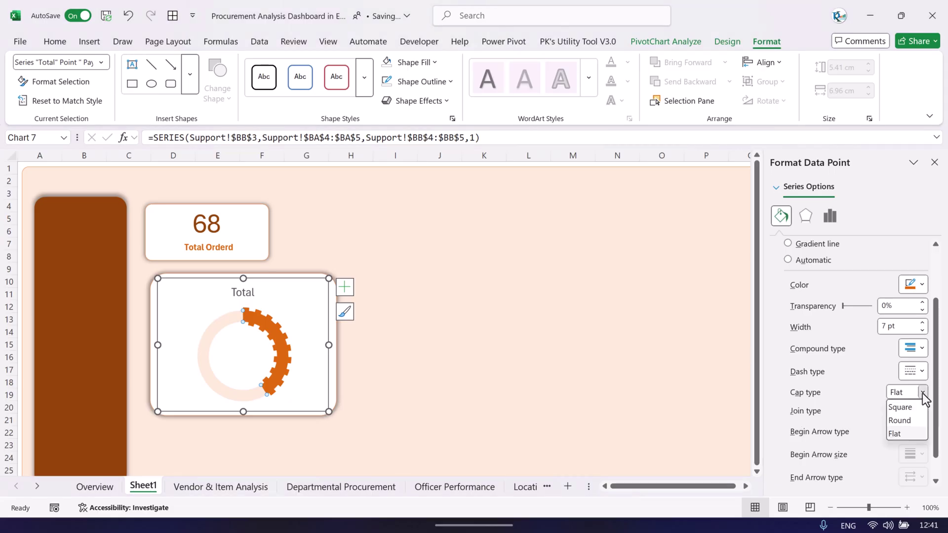
{"action": "left_click", "coordinate": [916, 408]}
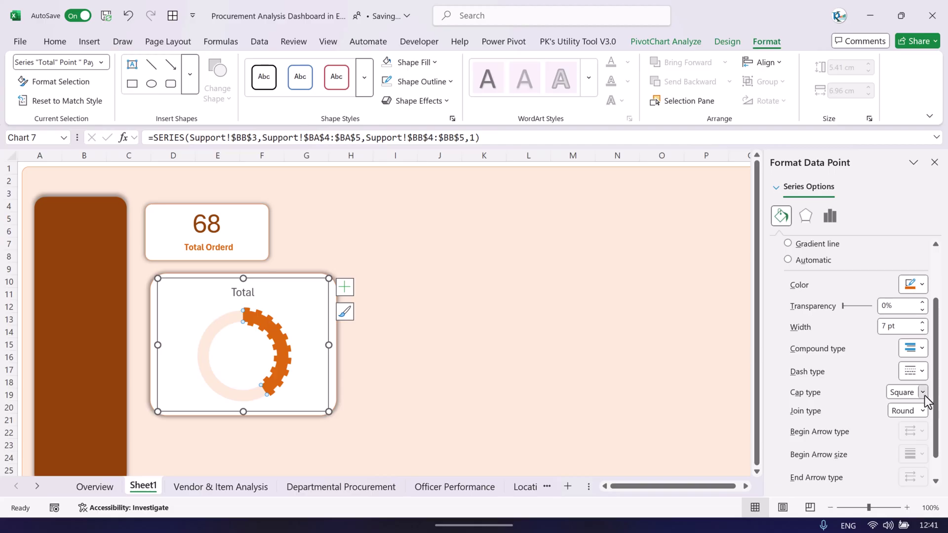
{"action": "left_click", "coordinate": [923, 393]}
{"action": "left_click", "coordinate": [904, 419]}
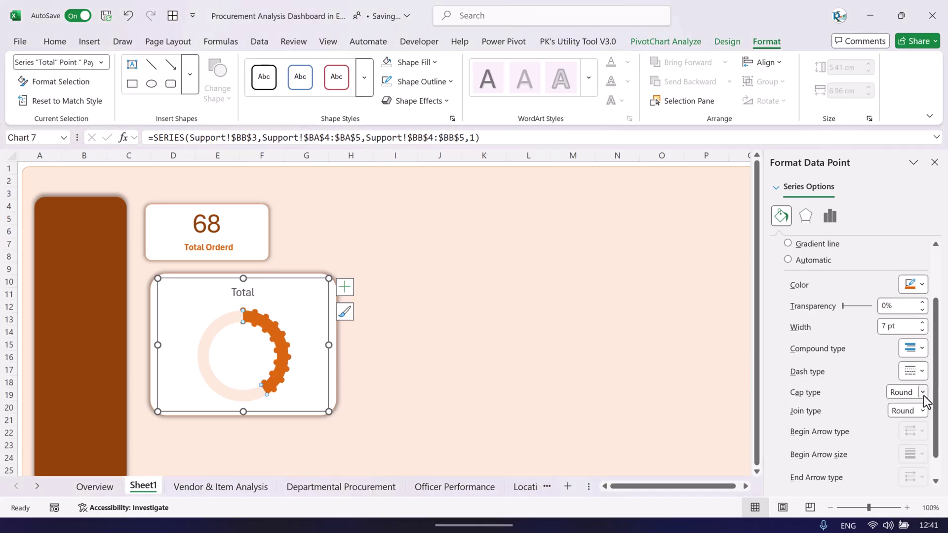
{"action": "left_click", "coordinate": [352, 350]}
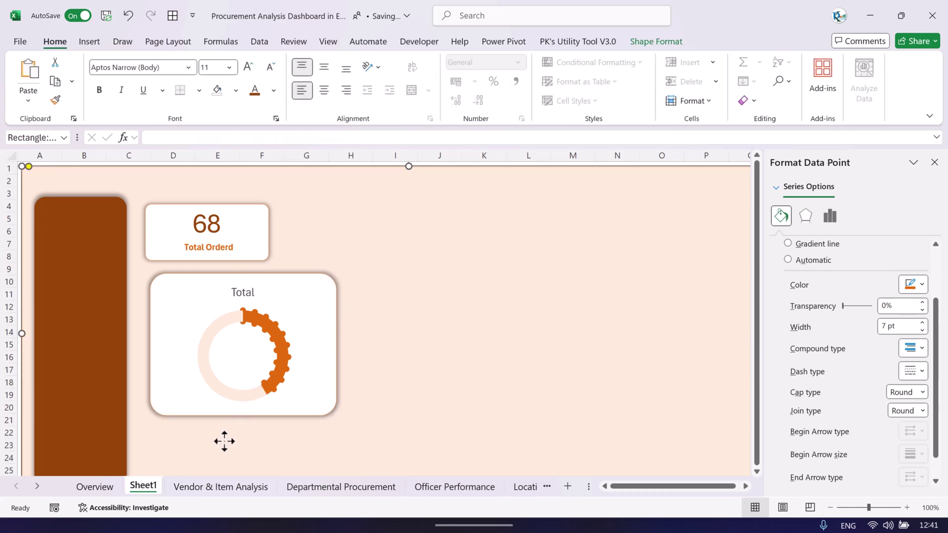
Set the Sheet1 doughnut chart's hole size to 85%, using the Overview sheet's Payment Completion % chart as reference
{"action": "left_click", "coordinate": [103, 483]}
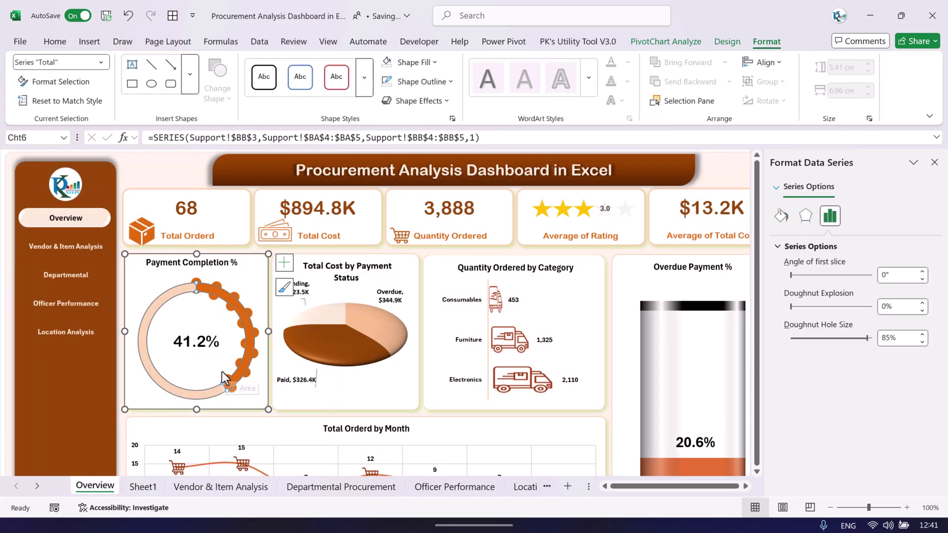
{"action": "left_click", "coordinate": [151, 486]}
{"action": "left_click", "coordinate": [277, 355]}
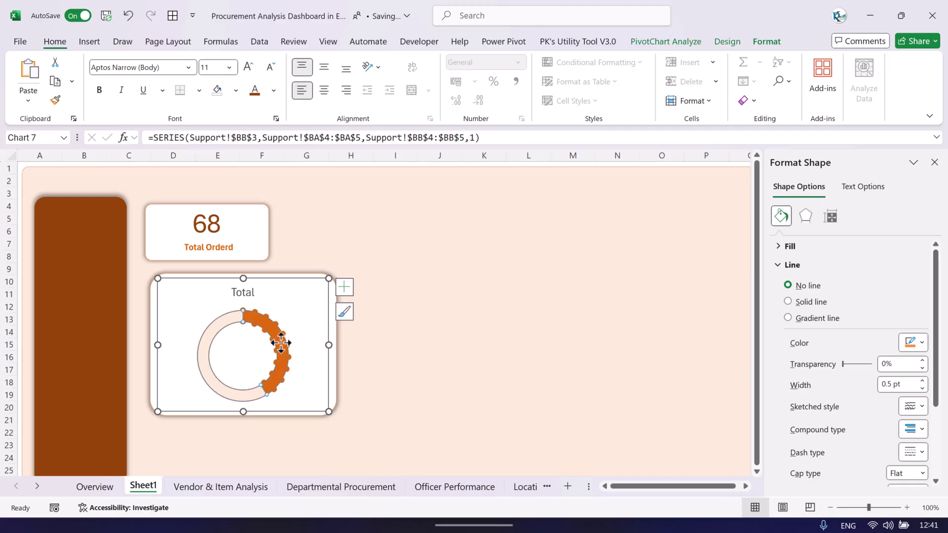
{"action": "right_click", "coordinate": [279, 348]}
{"action": "key", "text": "Escape"}
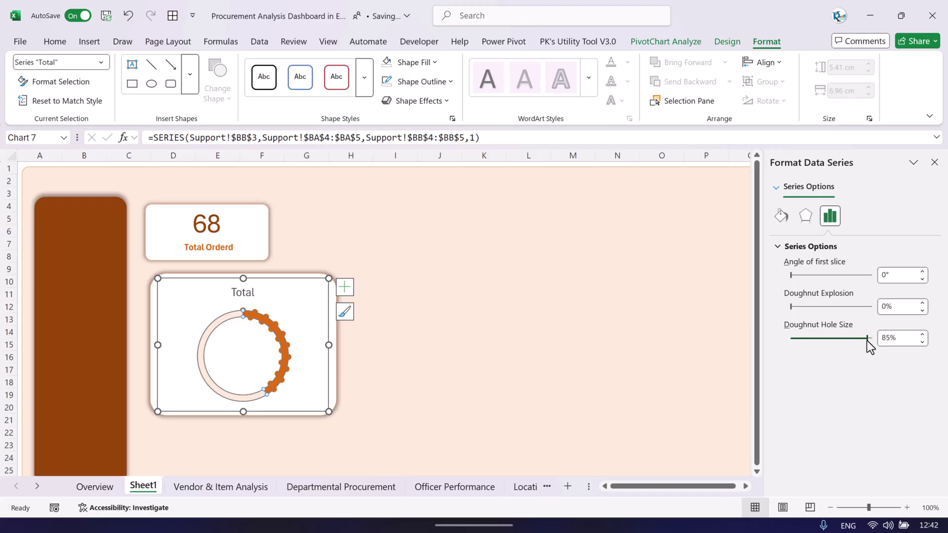
{"action": "left_click", "coordinate": [541, 344]}
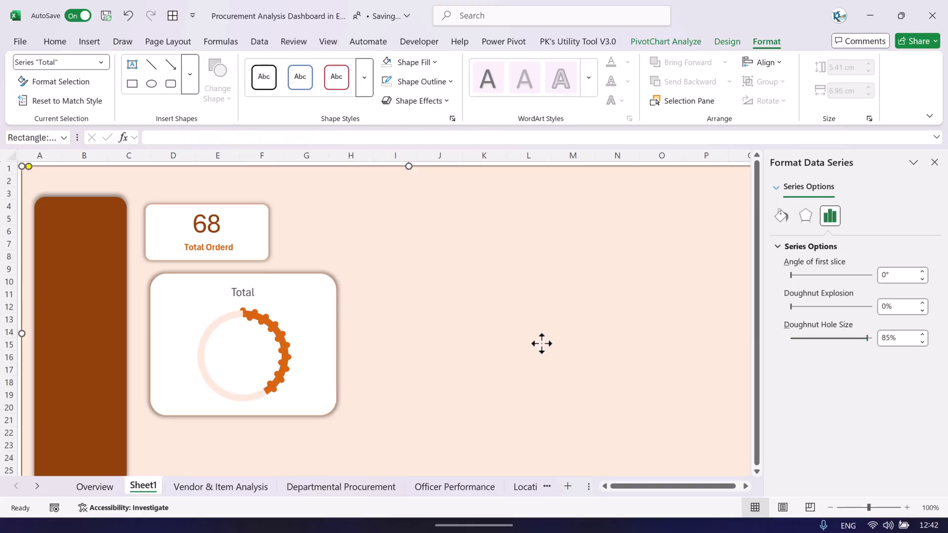
Insert a text box inside the hole of the doughnut chart on Sheet1, as in the Overview sheet's chart
{"action": "left_click", "coordinate": [95, 486]}
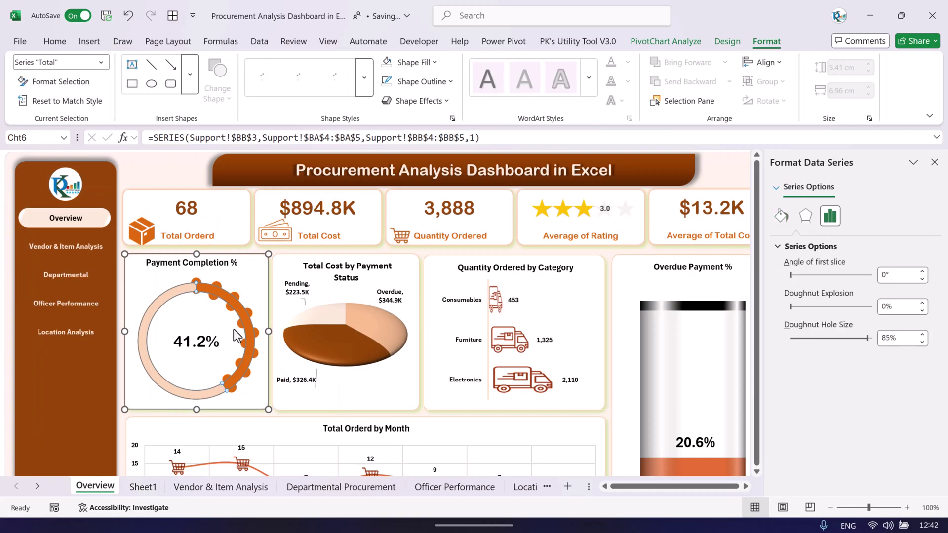
{"action": "left_click", "coordinate": [142, 487]}
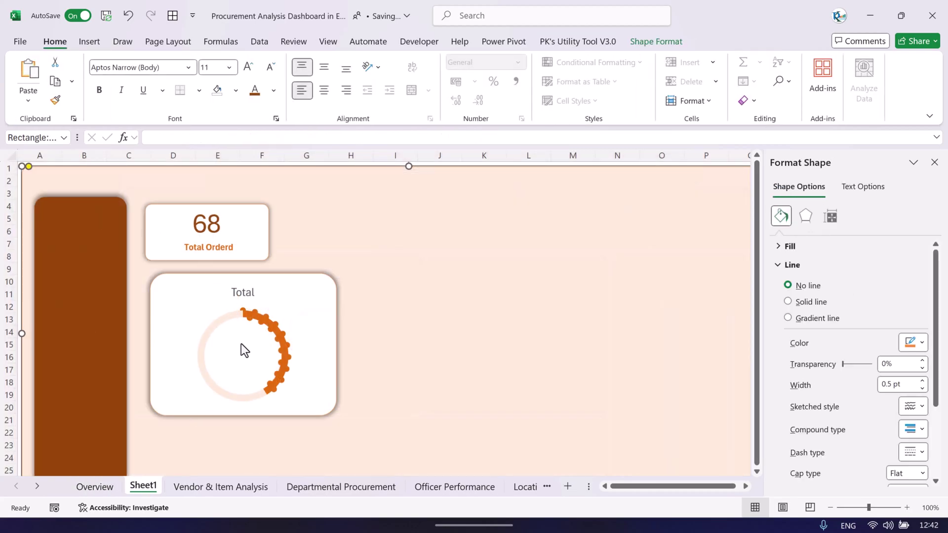
{"action": "left_click", "coordinate": [241, 343]}
{"action": "left_click", "coordinate": [228, 225]}
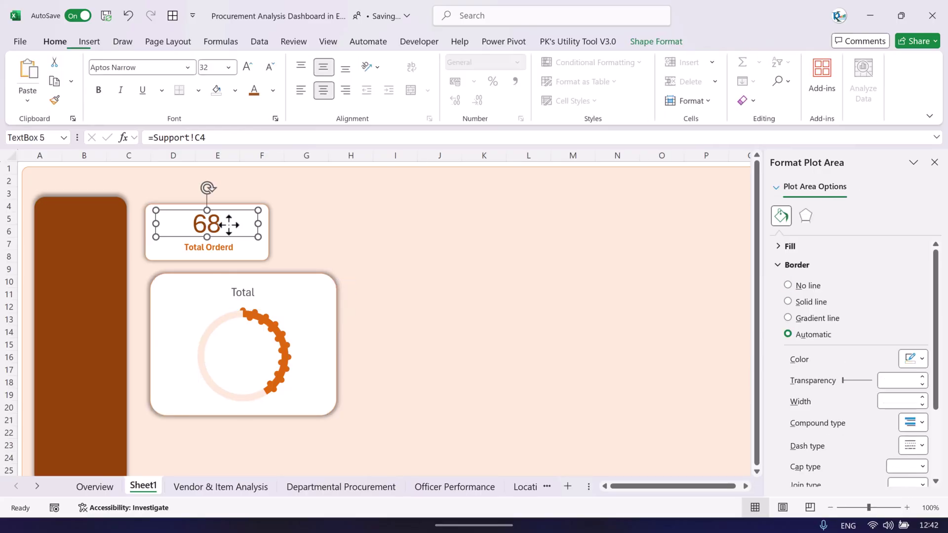
{"action": "left_click", "coordinate": [239, 334]}
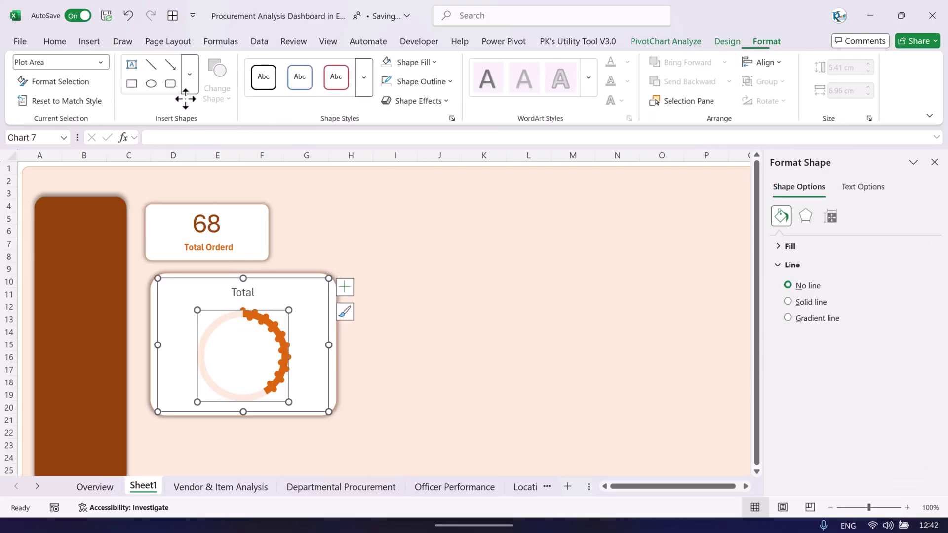
{"action": "left_click", "coordinate": [90, 41]}
{"action": "left_click", "coordinate": [781, 89]}
{"action": "left_click", "coordinate": [777, 148]}
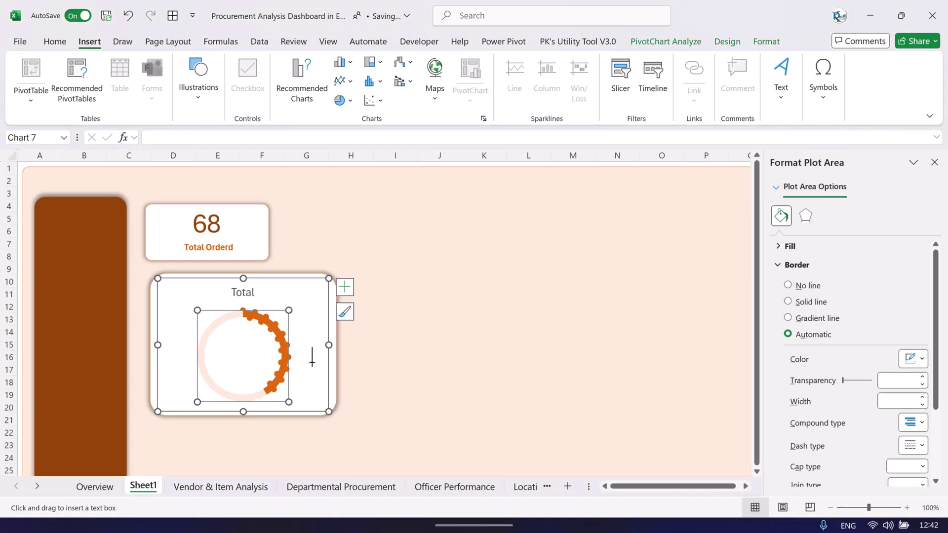
{"action": "left_click_drag", "start_coordinate": [217, 342], "coordinate": [273, 368]}
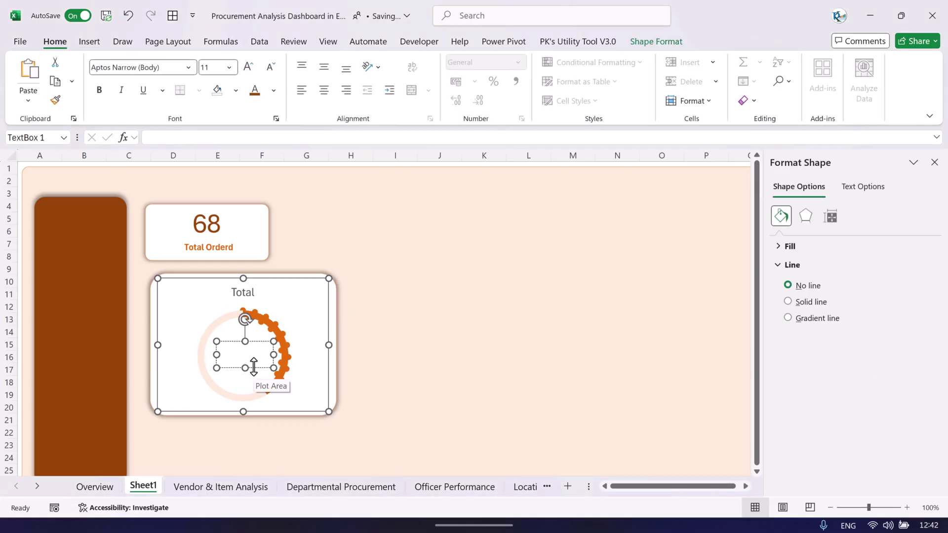
Link the doughnut's text box to the Payment Completion % value with the formula =Support!$BB$4
{"action": "left_click", "coordinate": [195, 139]}
{"action": "type", "text": "="}
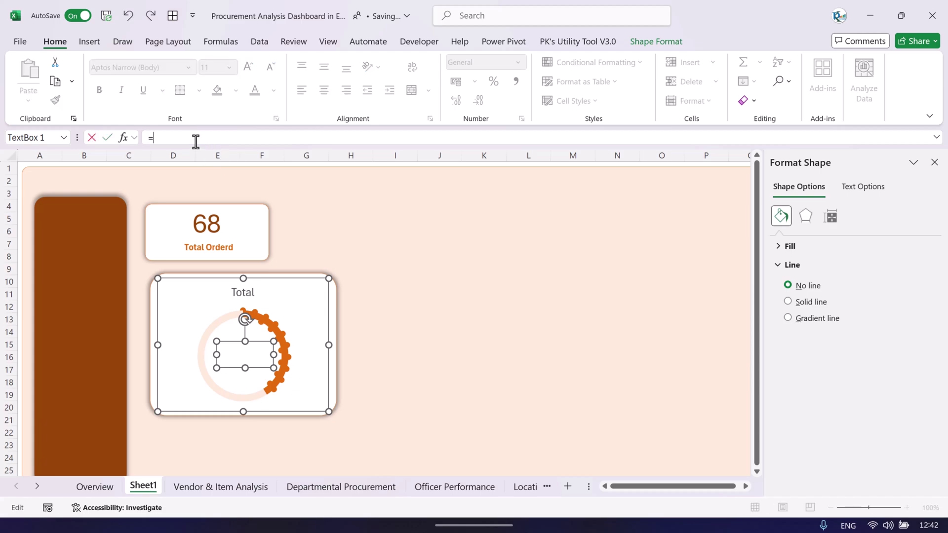
{"action": "left_click", "coordinate": [37, 485]}
{"action": "left_click", "coordinate": [443, 486]}
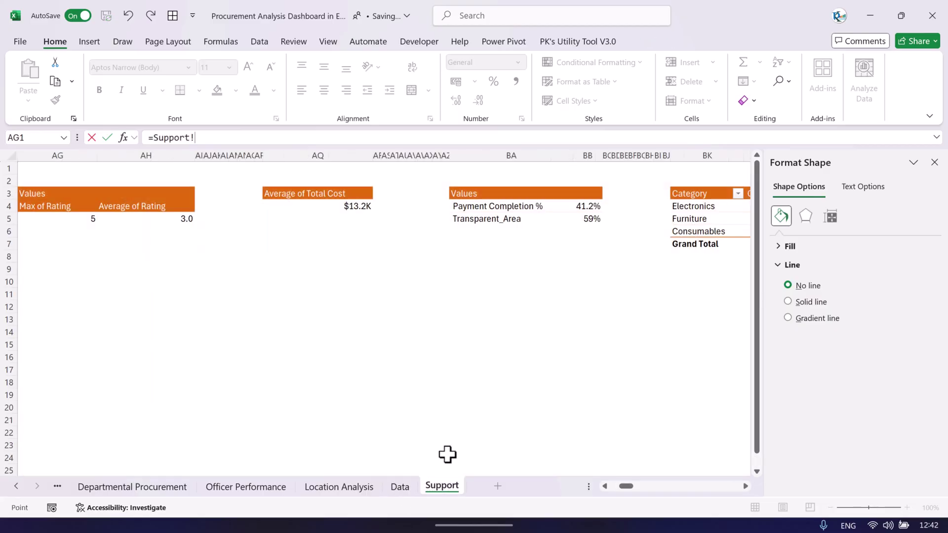
{"action": "left_click", "coordinate": [587, 206]}
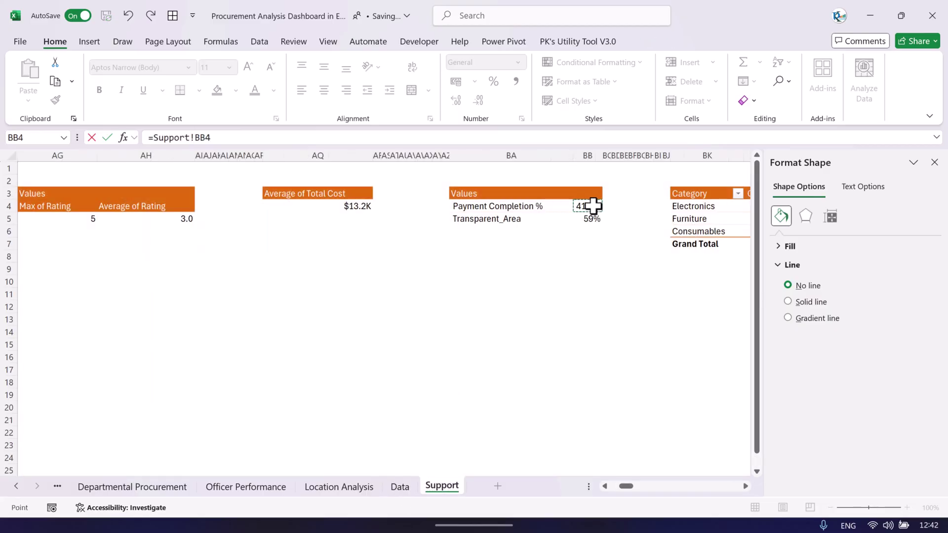
{"action": "key", "text": "F4"}
{"action": "key", "text": "Return"}
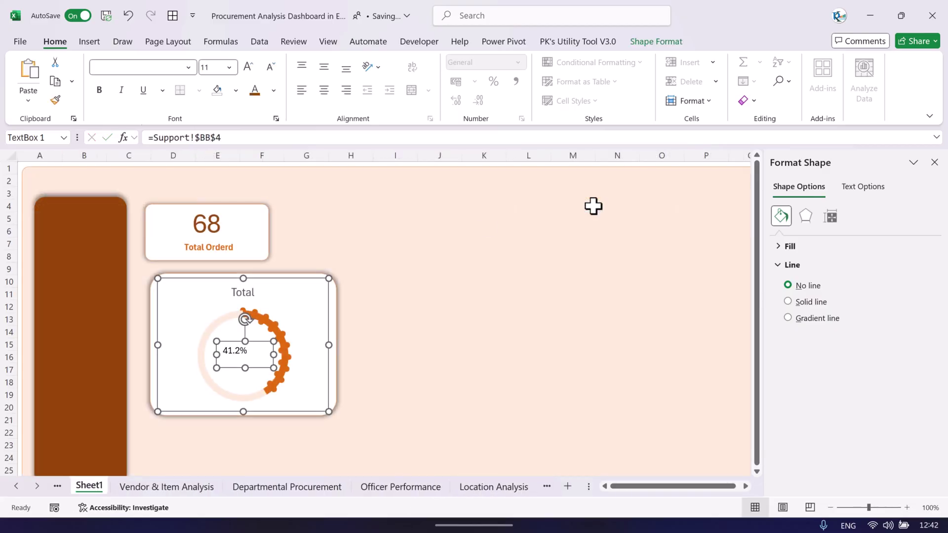
Center the linked percentage horizontally and vertically in its text box and format it as 18 pt, bold, light orange
{"action": "left_click", "coordinate": [324, 90]}
{"action": "left_click", "coordinate": [329, 72]}
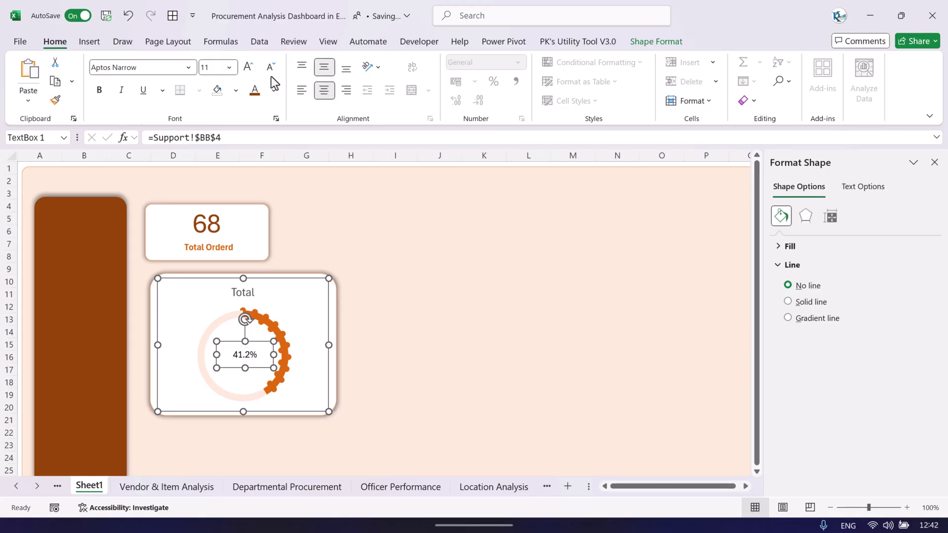
{"action": "left_click", "coordinate": [250, 68]}
{"action": "left_click", "coordinate": [250, 68]}
{"action": "left_click", "coordinate": [250, 68]}
{"action": "left_click", "coordinate": [250, 68]}
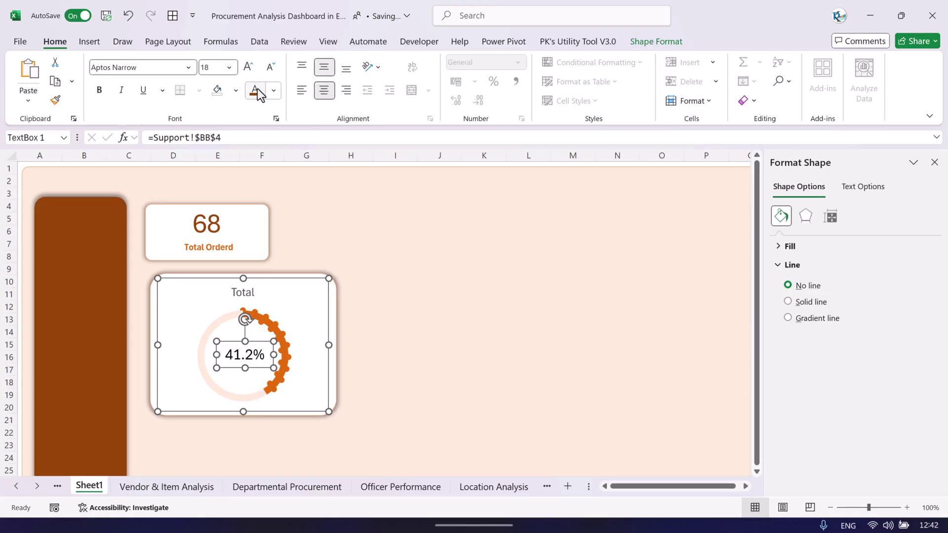
{"action": "left_click", "coordinate": [273, 90]}
{"action": "left_click", "coordinate": [415, 178]}
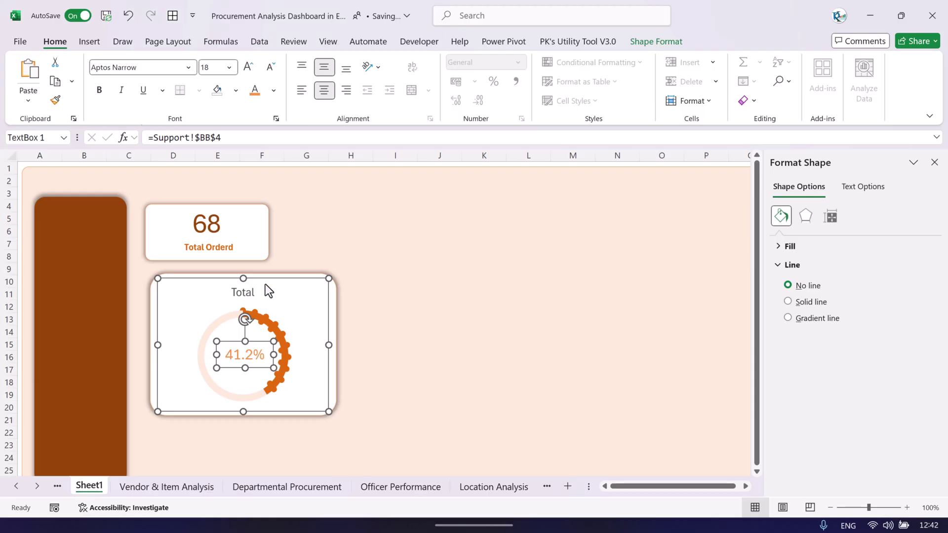
{"action": "left_click", "coordinate": [435, 278]}
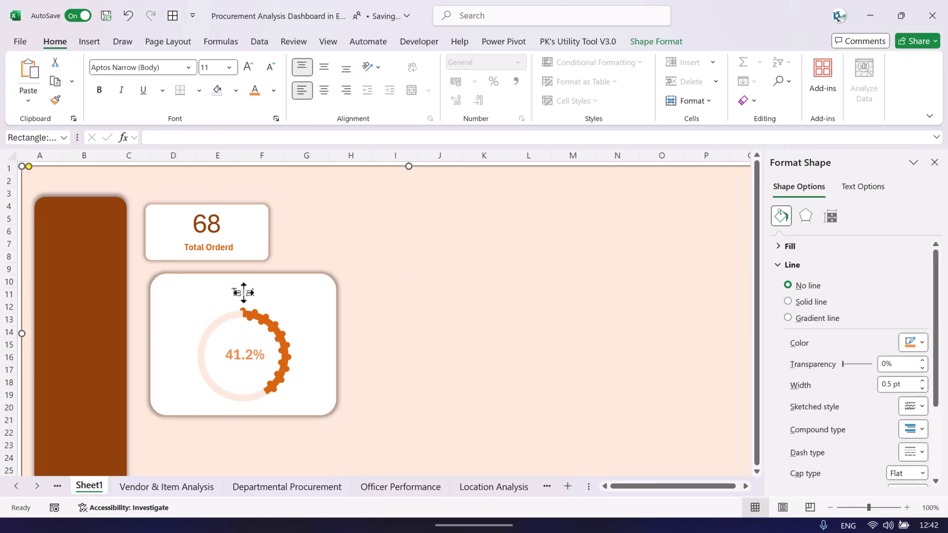
{"action": "left_click", "coordinate": [242, 293]}
{"action": "left_click", "coordinate": [440, 315]}
Close the formatting pane and clear the Department slicer's filter on the Overview sheet
{"action": "left_click", "coordinate": [16, 486]}
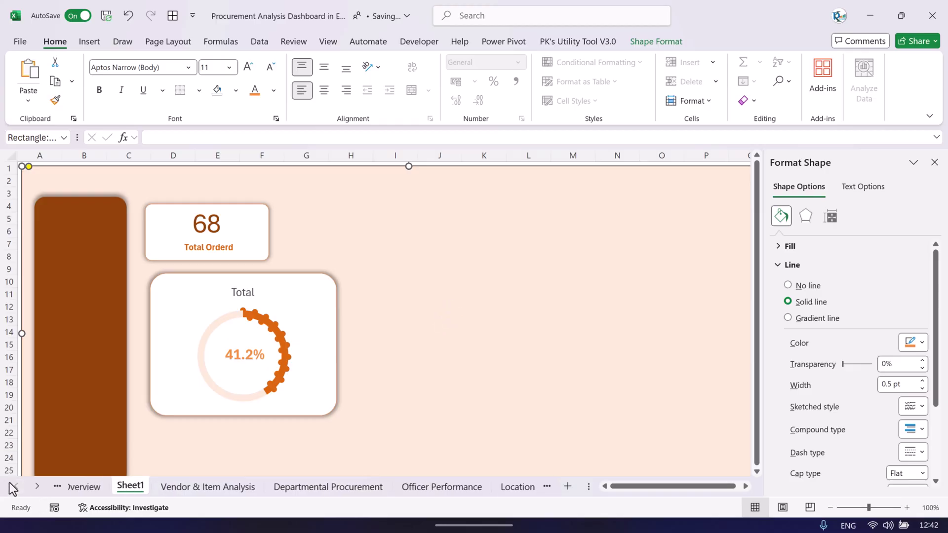
{"action": "left_click", "coordinate": [96, 487]}
{"action": "left_click", "coordinate": [935, 163]}
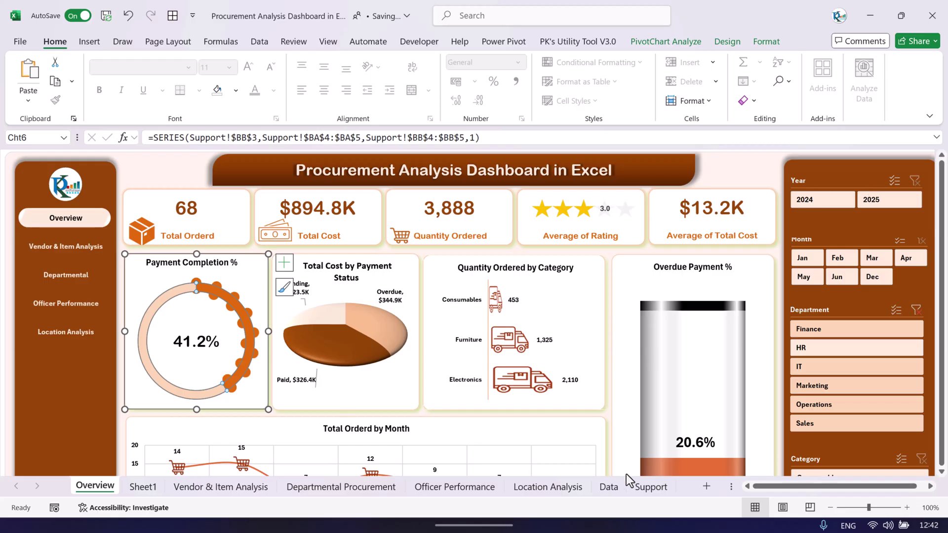
{"action": "left_click", "coordinate": [650, 487]}
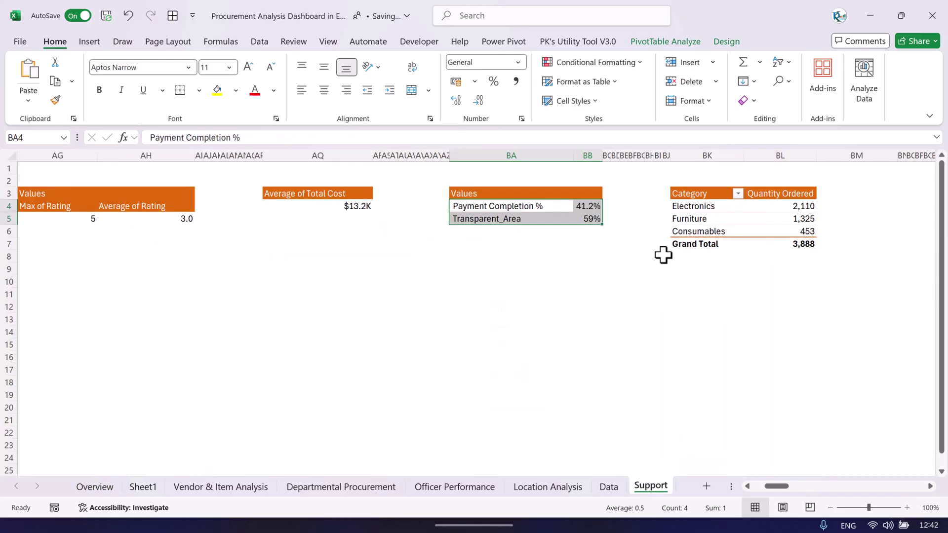
{"action": "left_click", "coordinate": [93, 489]}
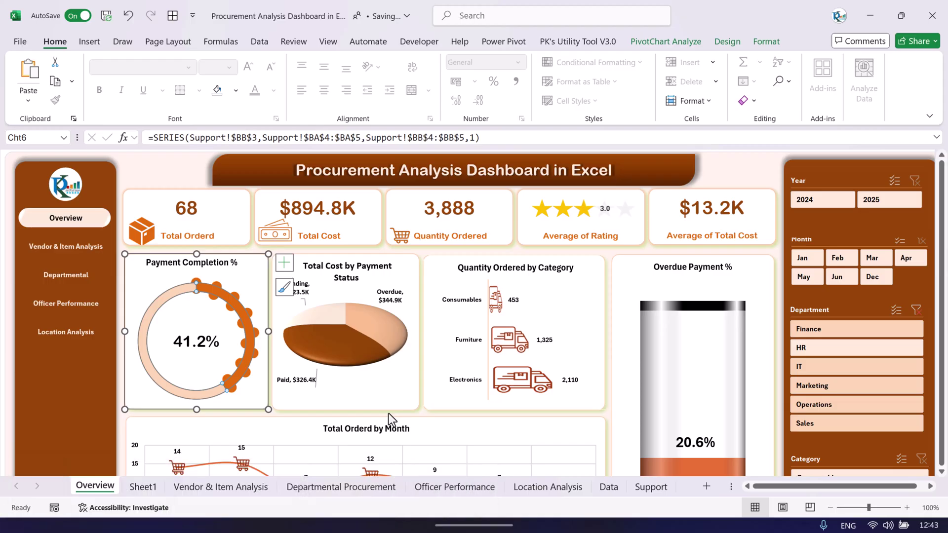
{"action": "left_click", "coordinate": [916, 310]}
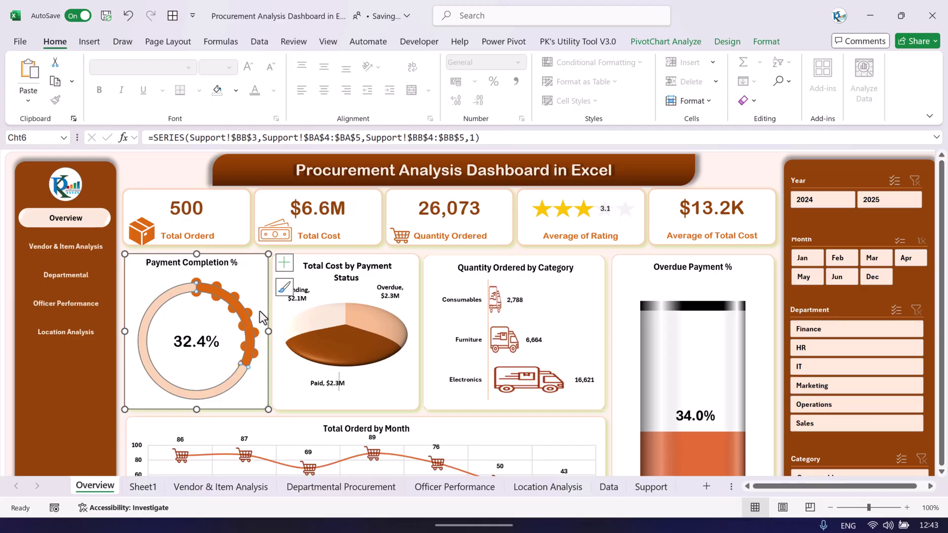